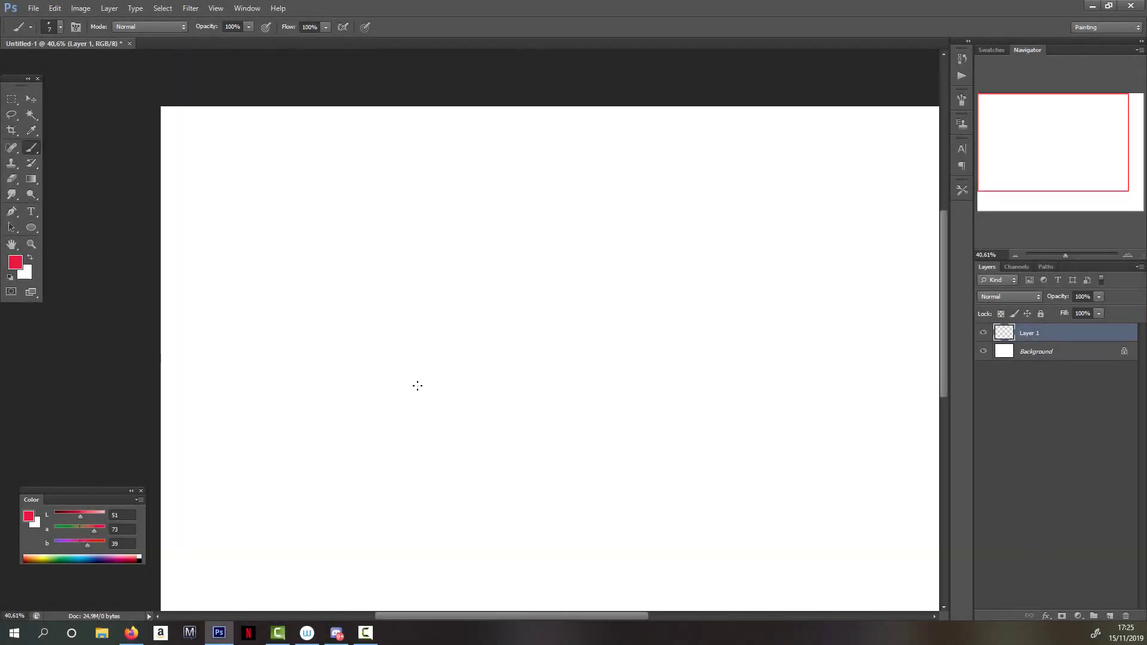
Set the foreground drawing colour to black
{"action": "left_click", "coordinate": [15, 261]}
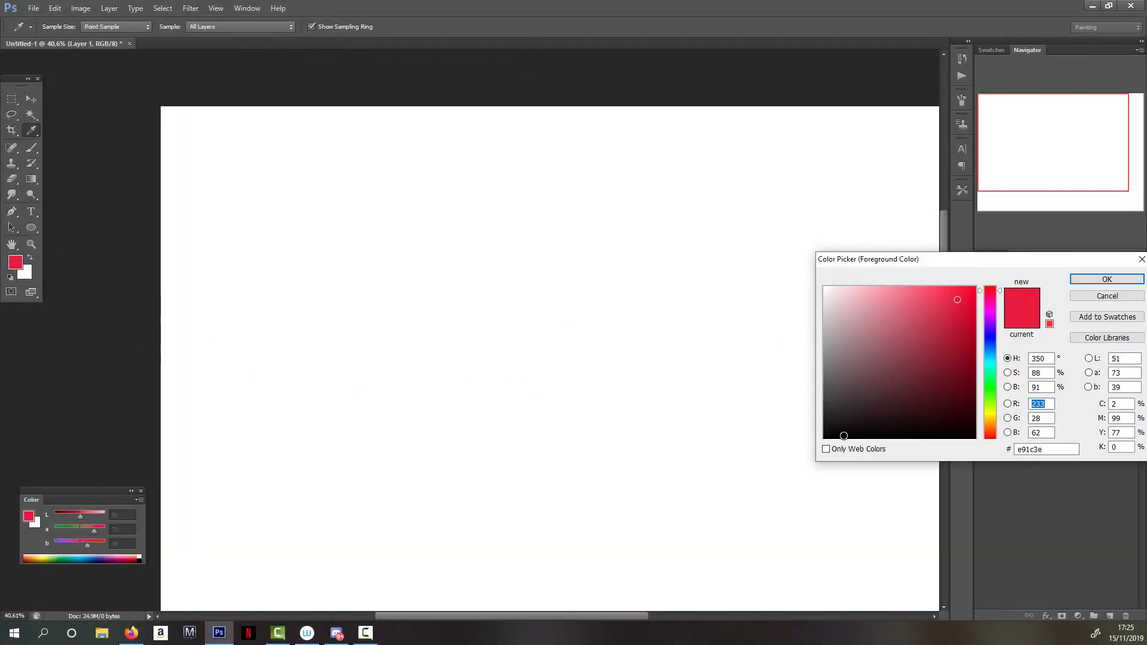
{"action": "left_click", "coordinate": [824, 436]}
{"action": "left_click", "coordinate": [1106, 279]}
Try the brush presets, including the 23 px brush, with undone test strokes
{"action": "key", "text": "b"}
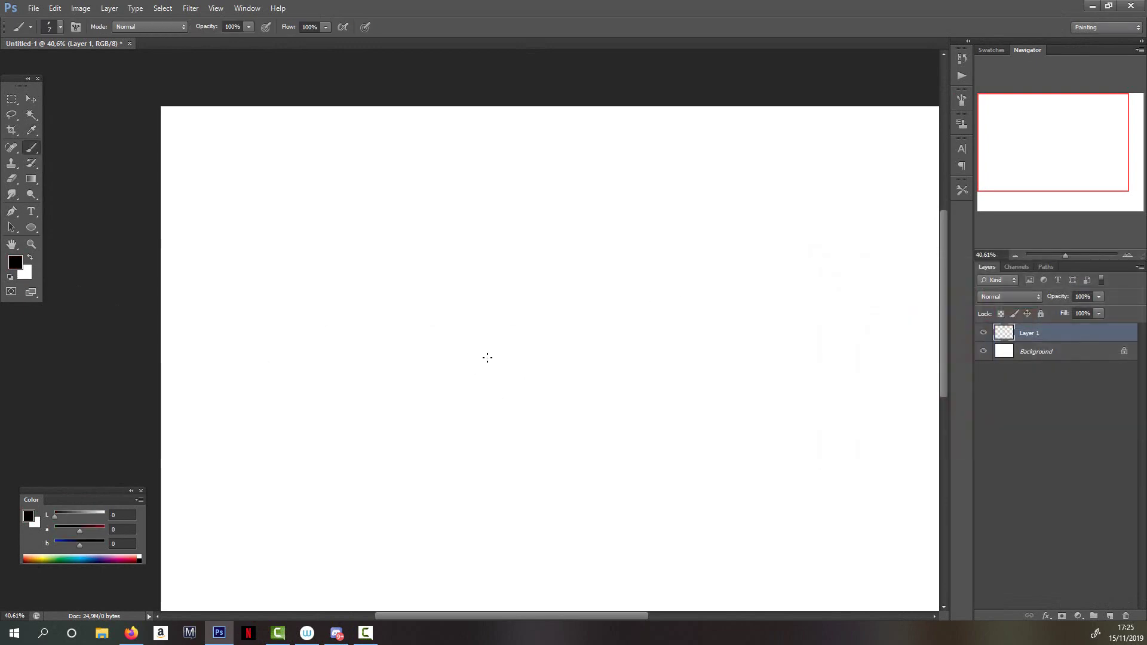
{"action": "right_click", "coordinate": [487, 356]}
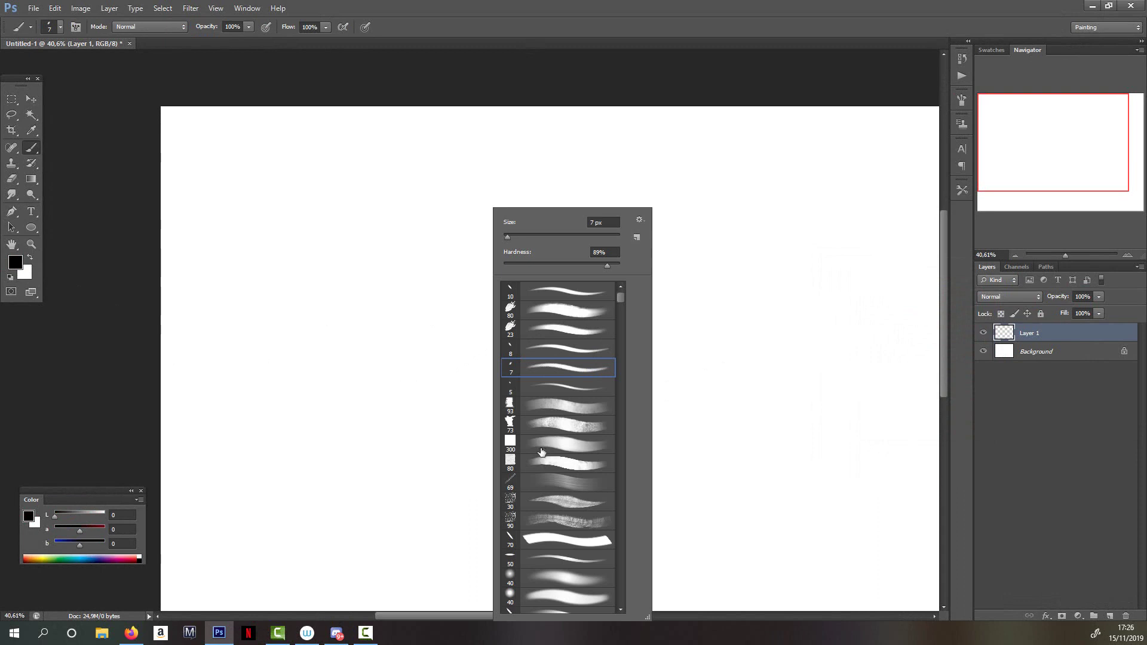
{"action": "left_click_drag", "start_coordinate": [385, 217], "coordinate": [448, 322]}
{"action": "key", "text": "ctrl+z"}
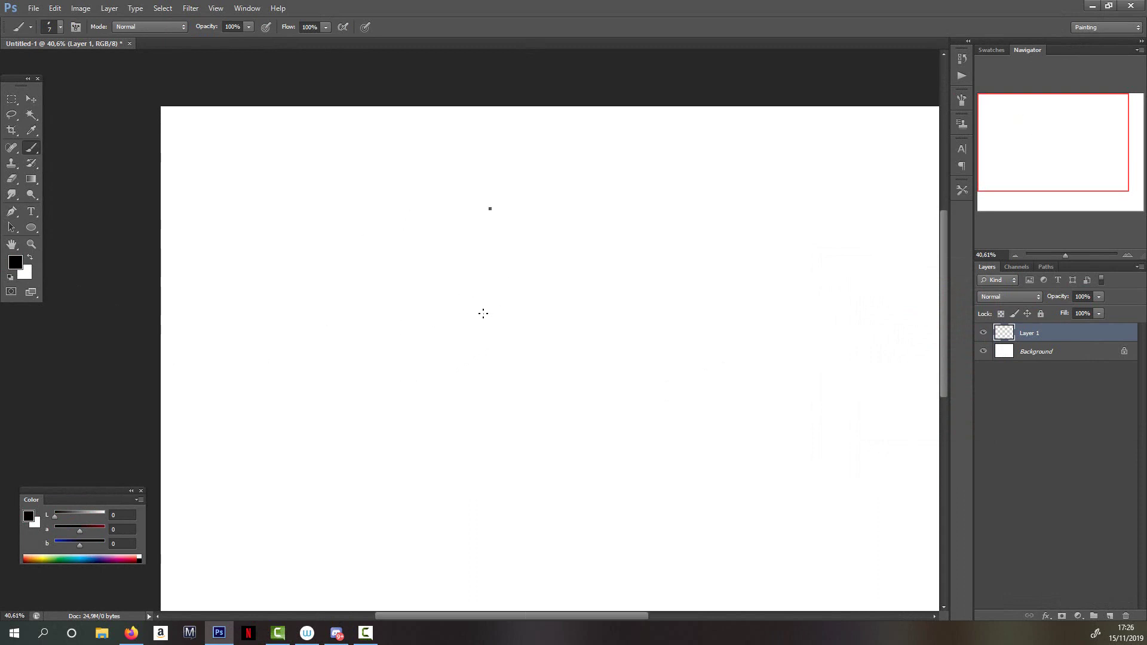
{"action": "right_click", "coordinate": [481, 313]}
{"action": "left_click", "coordinate": [538, 329]}
{"action": "left_click_drag", "start_coordinate": [372, 338], "coordinate": [461, 412]}
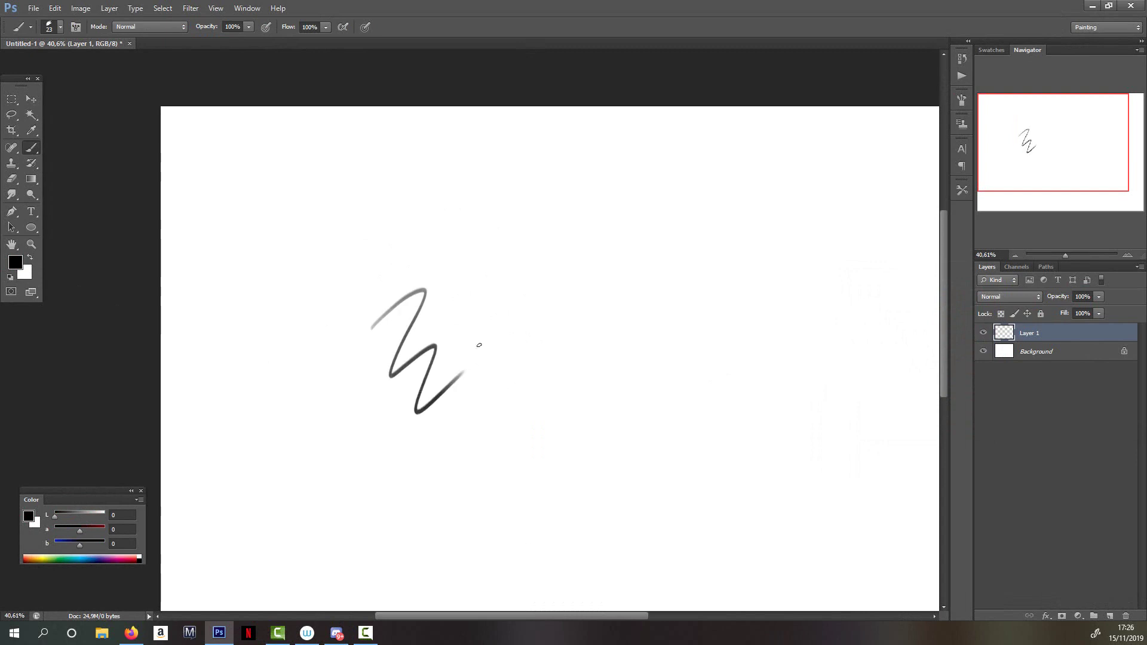
{"action": "key", "text": "ctrl+z"}
Set the brush size to 10 px and undo all test strokes to clear the canvas
{"action": "right_click", "coordinate": [485, 341]}
{"action": "left_click_drag", "start_coordinate": [512, 236], "coordinate": [504, 238]}
{"action": "mouse_move", "coordinate": [391, 341]}
{"action": "left_mouse_down"}
{"action": "mouse_move", "coordinate": [406, 382]}
{"action": "mouse_move", "coordinate": [464, 394]}
{"action": "mouse_move", "coordinate": [400, 384]}
{"action": "mouse_move", "coordinate": [398, 526]}
{"action": "left_mouse_up"}
{"action": "key", "text": "ctrl+z"}
{"action": "key", "text": "ctrl+alt+z"}
{"action": "key", "text": "ctrl+alt+z"}
{"action": "key", "text": "ctrl+alt+z"}
{"action": "key", "text": "ctrl+alt+z"}
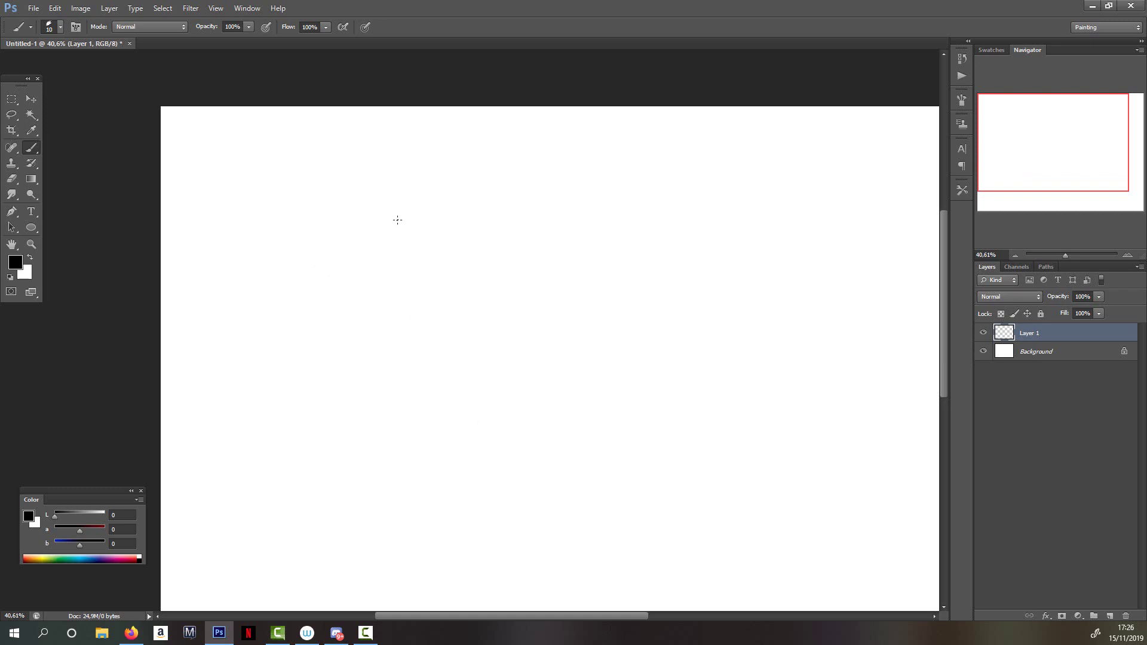
{"action": "key", "text": "alt+Tab"}
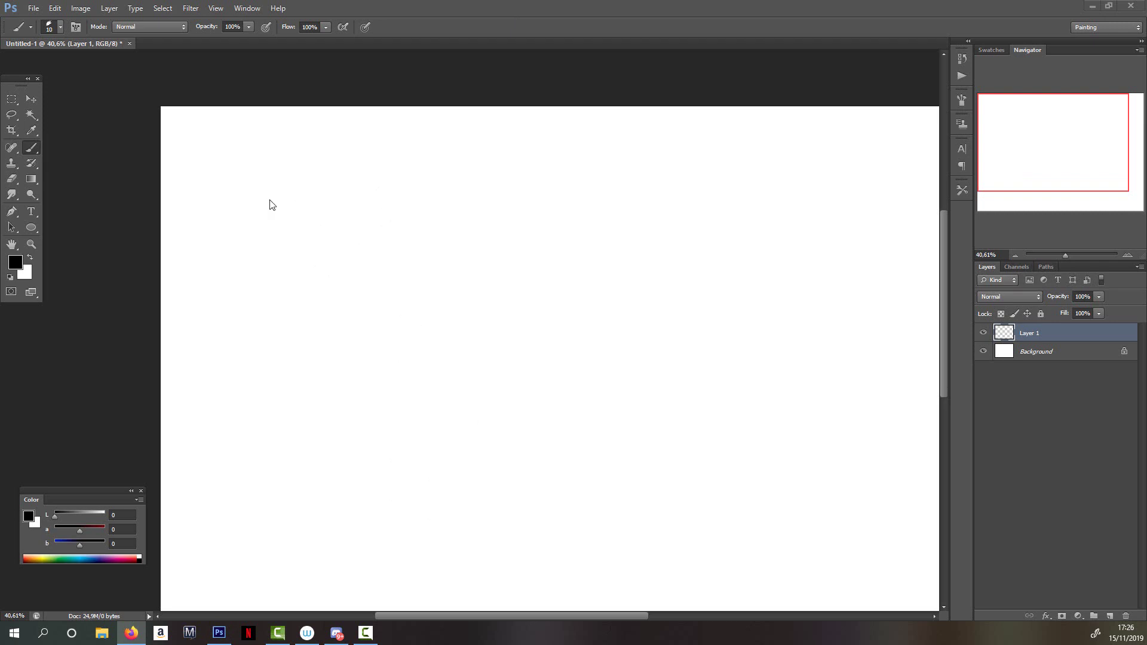
Draw the tall guide box's edges and middle line for the front view
{"action": "left_click", "coordinate": [267, 180]}
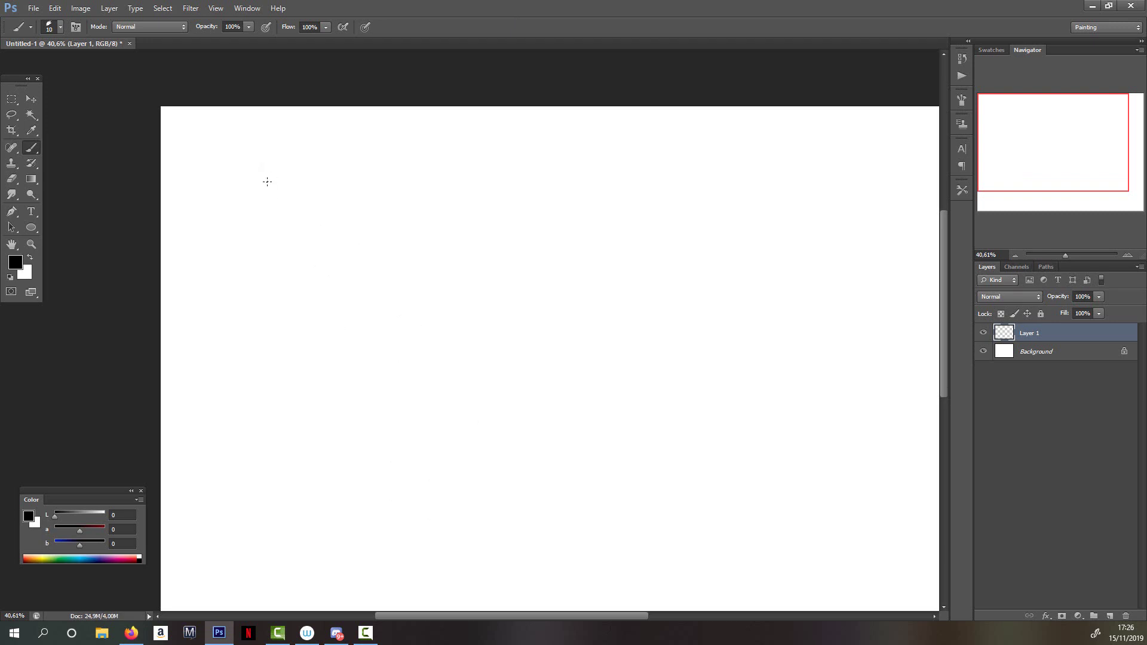
{"action": "left_click_drag", "start_coordinate": [267, 168], "coordinate": [272, 387]}
{"action": "scroll", "coordinate": [302, 320], "scroll_direction": "down", "scroll_amount": 2}
{"action": "left_click_drag", "start_coordinate": [219, 142], "coordinate": [322, 138]}
{"action": "left_click_drag", "start_coordinate": [219, 139], "coordinate": [353, 136]}
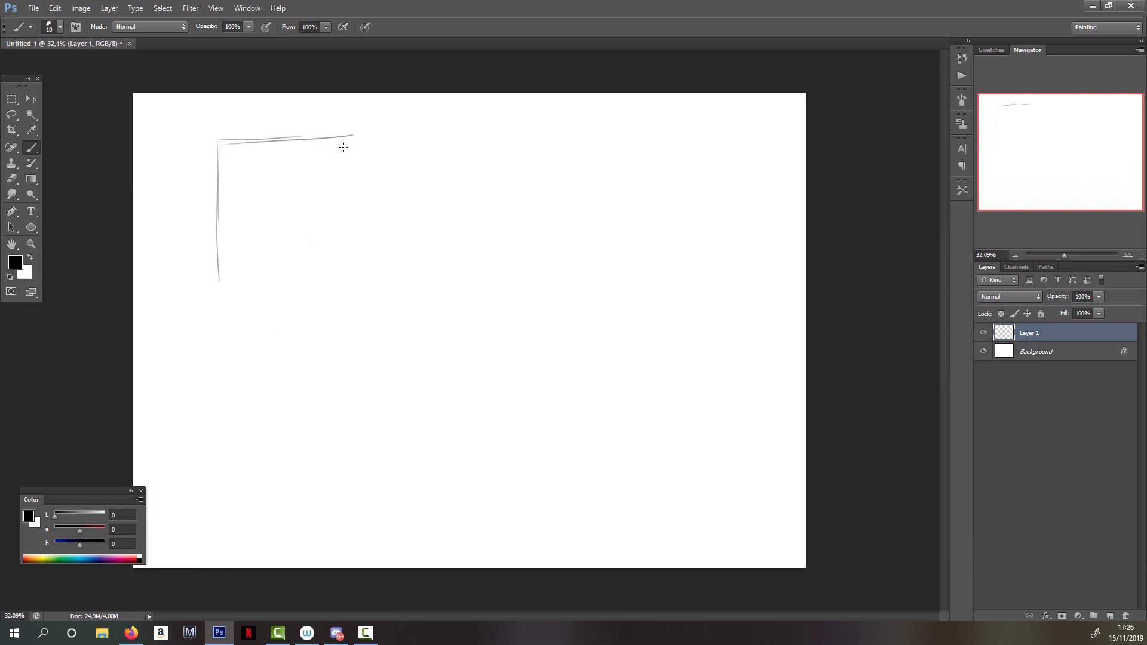
{"action": "key", "text": "ctrl+alt+z"}
{"action": "key", "text": "ctrl+alt+z"}
{"action": "left_click_drag", "start_coordinate": [218, 139], "coordinate": [350, 136]}
{"action": "left_click_drag", "start_coordinate": [221, 138], "coordinate": [359, 130]}
{"action": "key", "text": "ctrl+alt+z"}
{"action": "mouse_move", "coordinate": [240, 142]}
{"action": "left_mouse_down"}
{"action": "mouse_move", "coordinate": [346, 144]}
{"action": "mouse_move", "coordinate": [336, 327]}
{"action": "left_mouse_up"}
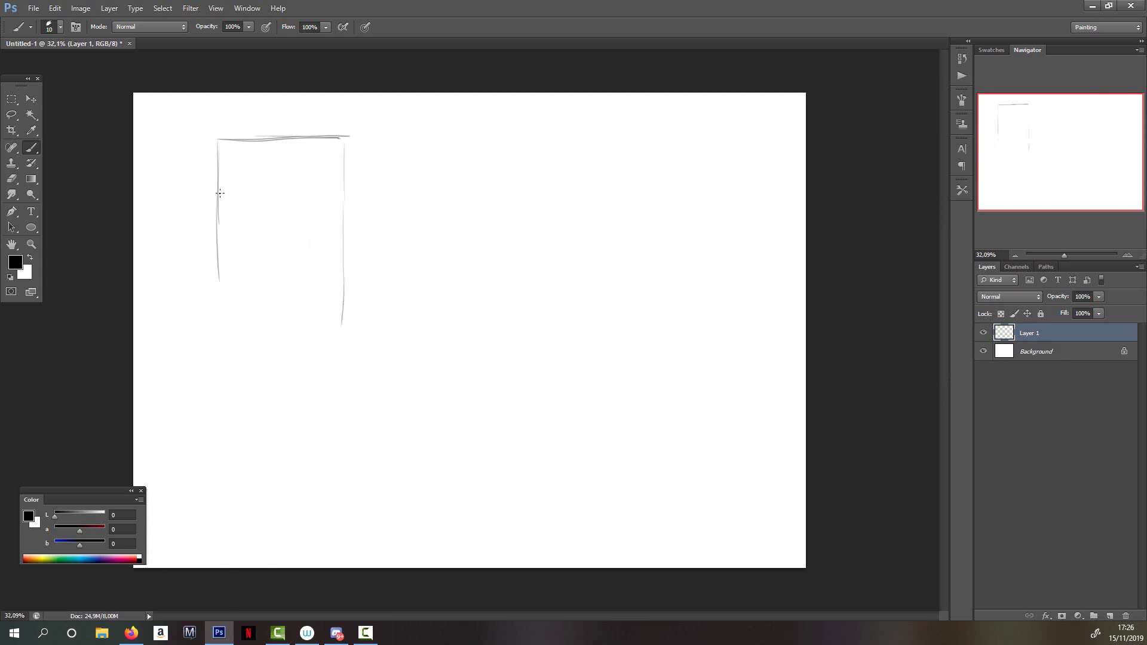
{"action": "mouse_move", "coordinate": [220, 193]}
{"action": "left_mouse_down"}
{"action": "mouse_move", "coordinate": [217, 319]}
{"action": "mouse_move", "coordinate": [334, 324]}
{"action": "left_mouse_up"}
{"action": "left_click_drag", "start_coordinate": [216, 245], "coordinate": [343, 244]}
Add an X of diagonals plus vertical and horizontal centre lines in the upper square
{"action": "left_click_drag", "start_coordinate": [214, 249], "coordinate": [347, 138]}
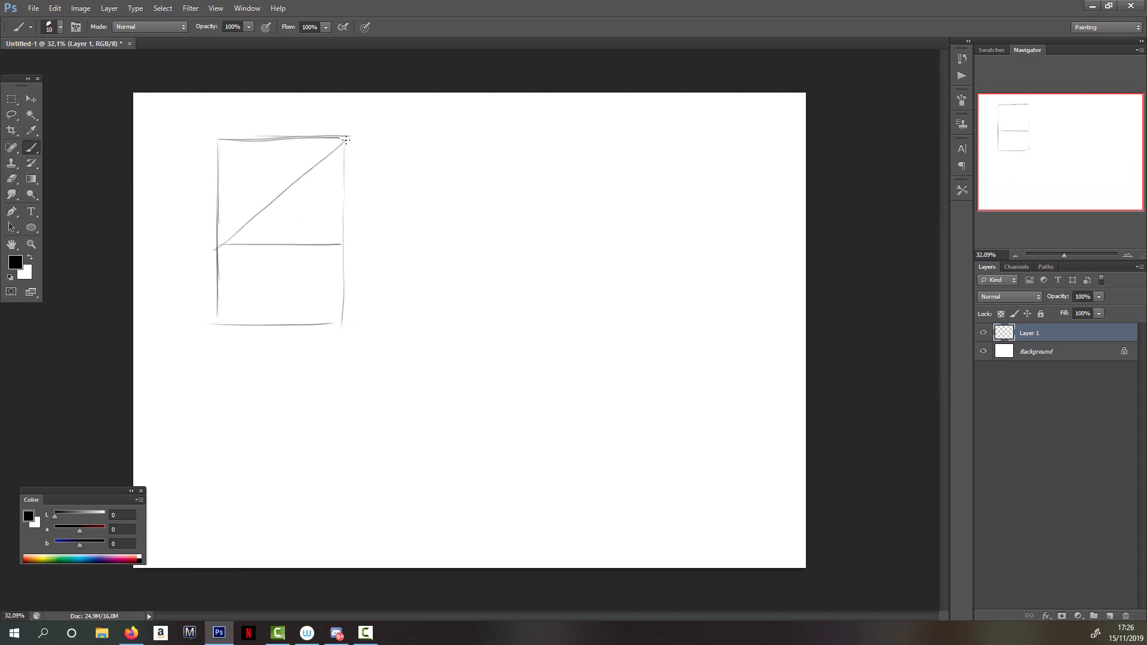
{"action": "left_click_drag", "start_coordinate": [241, 166], "coordinate": [317, 233]}
{"action": "key", "text": "ctrl+z"}
{"action": "left_click_drag", "start_coordinate": [219, 141], "coordinate": [344, 239]}
{"action": "left_click_drag", "start_coordinate": [279, 138], "coordinate": [279, 206]}
{"action": "left_click_drag", "start_coordinate": [282, 150], "coordinate": [281, 244]}
{"action": "left_click_drag", "start_coordinate": [223, 195], "coordinate": [332, 191]}
{"action": "key", "text": "ctrl+z"}
{"action": "left_click_drag", "start_coordinate": [226, 194], "coordinate": [338, 192]}
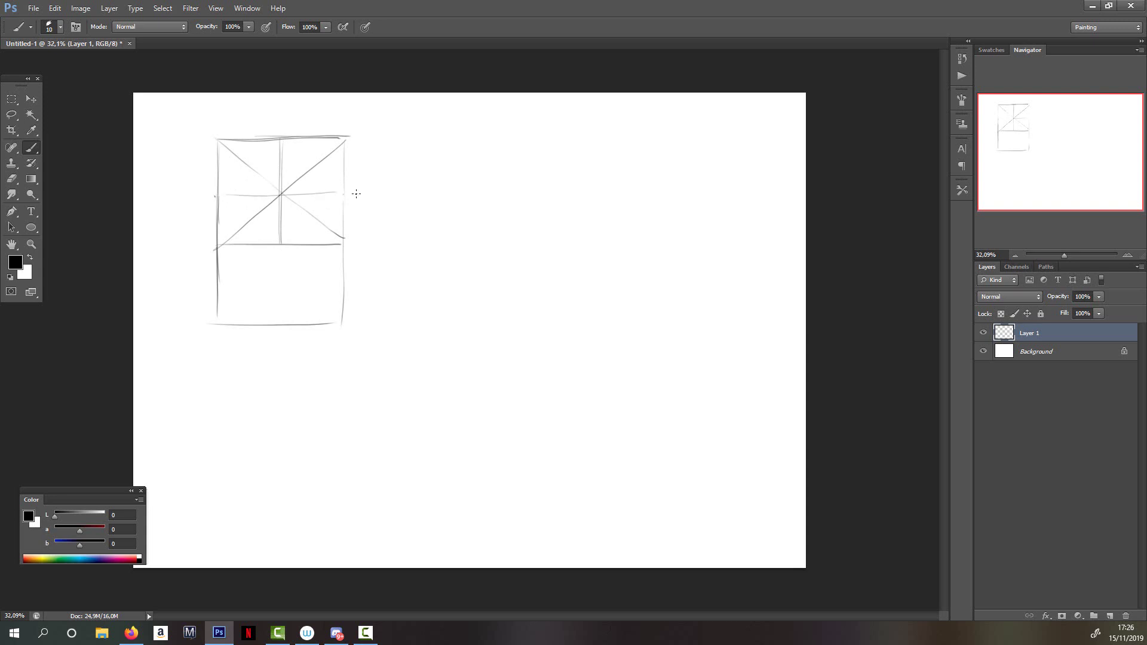
Sketch and darken the round fan head circle inside the upper square
{"action": "mouse_move", "coordinate": [275, 141]}
{"action": "left_mouse_down"}
{"action": "mouse_move", "coordinate": [233, 171]}
{"action": "mouse_move", "coordinate": [225, 217]}
{"action": "left_mouse_up"}
{"action": "mouse_move", "coordinate": [238, 154]}
{"action": "left_mouse_down"}
{"action": "mouse_move", "coordinate": [228, 232]}
{"action": "mouse_move", "coordinate": [266, 243]}
{"action": "left_mouse_up"}
{"action": "mouse_move", "coordinate": [285, 138]}
{"action": "left_mouse_down"}
{"action": "mouse_move", "coordinate": [338, 179]}
{"action": "mouse_move", "coordinate": [336, 218]}
{"action": "left_mouse_up"}
{"action": "left_click_drag", "start_coordinate": [272, 245], "coordinate": [330, 220]}
{"action": "left_click_drag", "start_coordinate": [324, 159], "coordinate": [339, 215]}
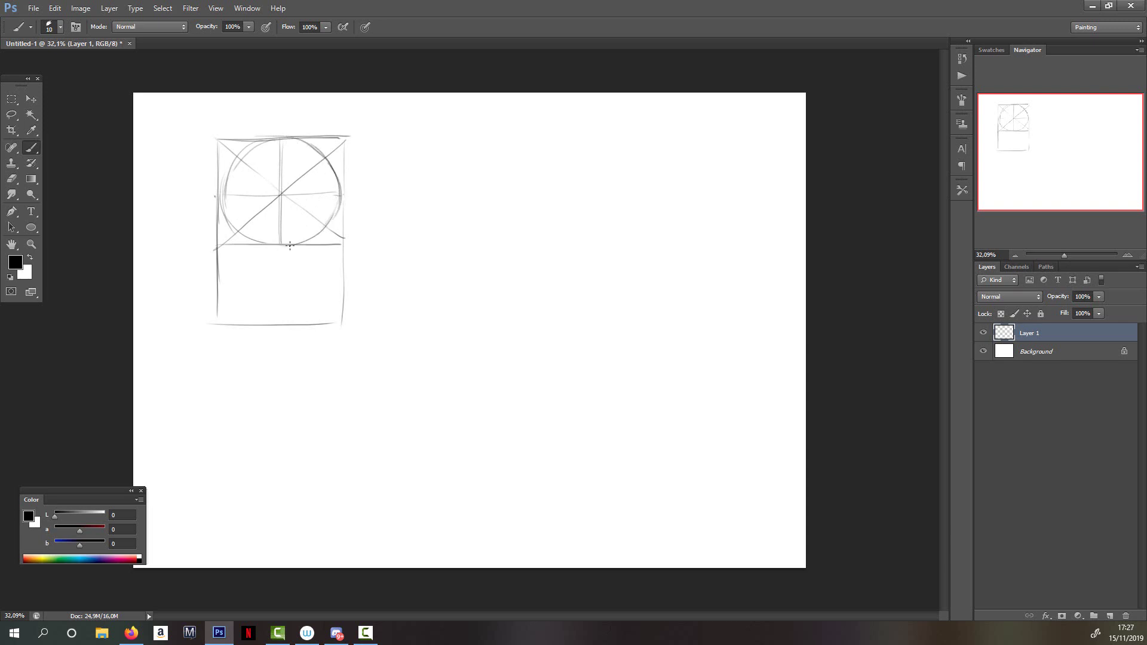
{"action": "mouse_move", "coordinate": [247, 148]}
{"action": "left_mouse_down"}
{"action": "mouse_move", "coordinate": [225, 224]}
{"action": "mouse_move", "coordinate": [292, 244]}
{"action": "left_mouse_up"}
{"action": "mouse_move", "coordinate": [282, 136]}
{"action": "left_mouse_down"}
{"action": "mouse_move", "coordinate": [327, 166]}
{"action": "mouse_move", "coordinate": [340, 206]}
{"action": "left_mouse_up"}
{"action": "mouse_move", "coordinate": [302, 136]}
{"action": "left_mouse_down"}
{"action": "mouse_move", "coordinate": [337, 190]}
{"action": "mouse_move", "coordinate": [273, 279]}
{"action": "left_mouse_up"}
Draw the fan neck below the circle and the curve of the base
{"action": "left_click_drag", "start_coordinate": [296, 215], "coordinate": [289, 259]}
{"action": "mouse_move", "coordinate": [261, 208]}
{"action": "left_mouse_down"}
{"action": "mouse_move", "coordinate": [273, 270]}
{"action": "mouse_move", "coordinate": [300, 293]}
{"action": "mouse_move", "coordinate": [260, 299]}
{"action": "mouse_move", "coordinate": [324, 303]}
{"action": "left_mouse_up"}
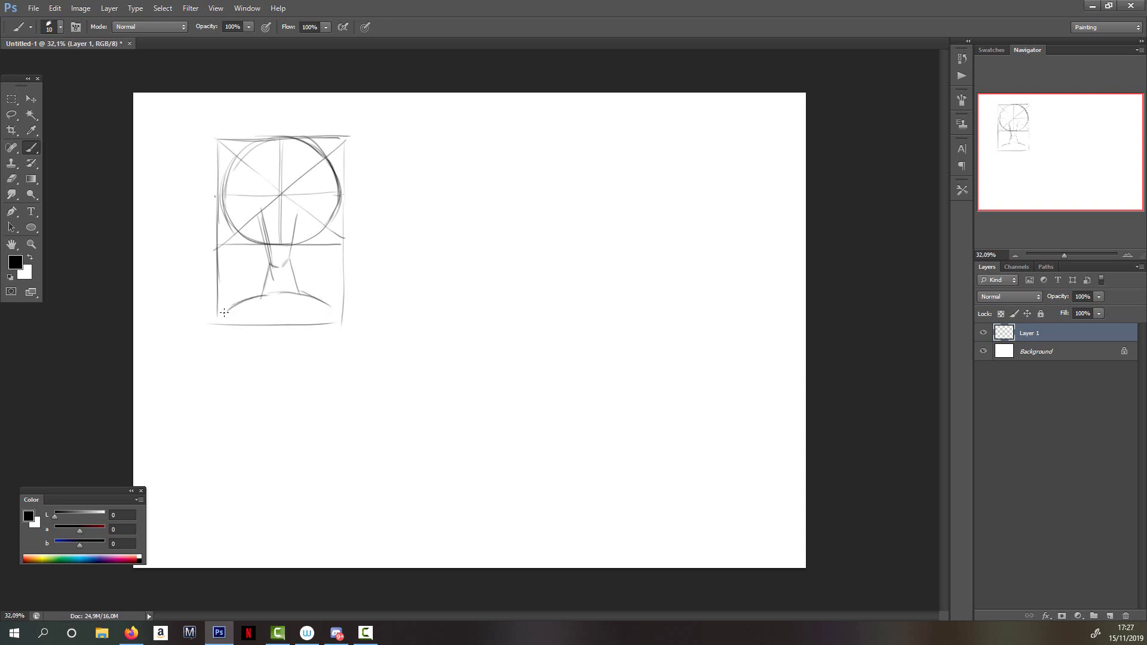
{"action": "mouse_move", "coordinate": [224, 312]}
{"action": "left_mouse_down"}
{"action": "mouse_move", "coordinate": [212, 339]}
{"action": "mouse_move", "coordinate": [321, 343]}
{"action": "mouse_move", "coordinate": [337, 332]}
{"action": "left_mouse_up"}
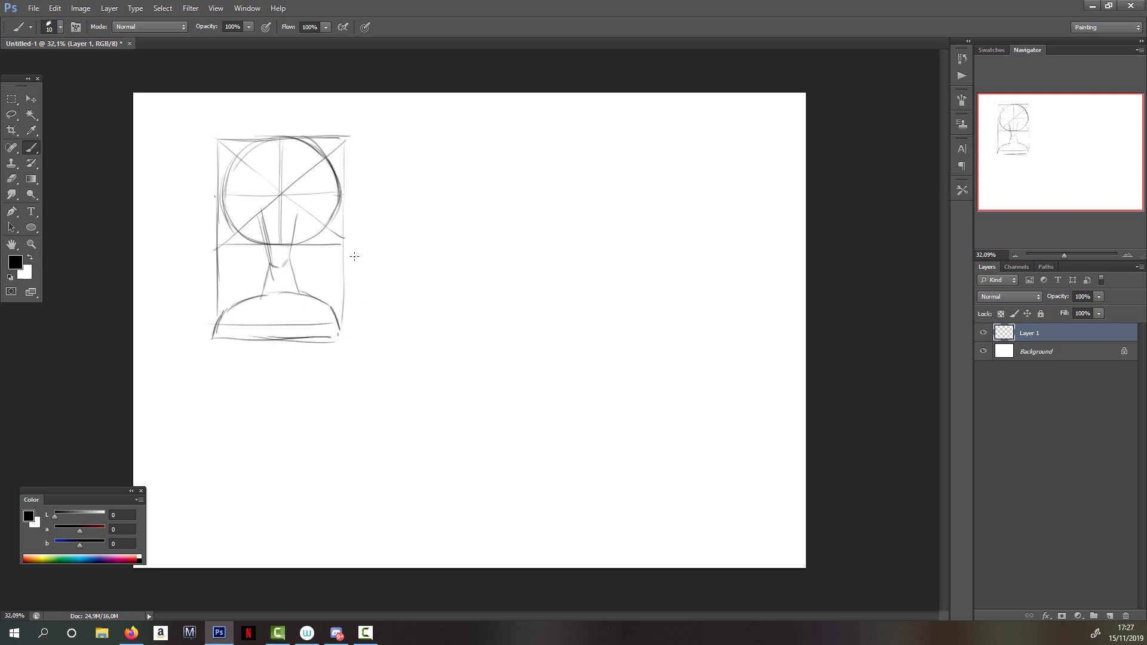
Erase the base with a ~197 px eraser, then redraw the neck, base shoulder and collar
{"action": "key", "text": "e"}
{"action": "right_click", "coordinate": [373, 242]}
{"action": "left_click_drag", "start_coordinate": [395, 237], "coordinate": [474, 237]}
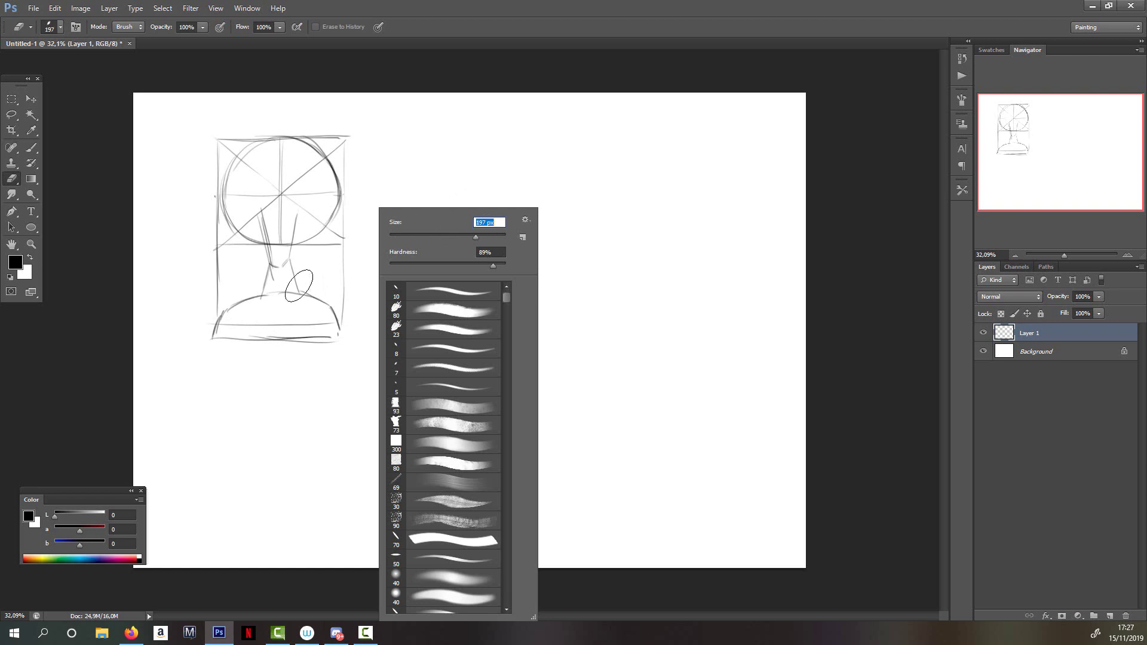
{"action": "mouse_move", "coordinate": [224, 317]}
{"action": "left_mouse_down"}
{"action": "mouse_move", "coordinate": [263, 311]}
{"action": "mouse_move", "coordinate": [320, 331]}
{"action": "mouse_move", "coordinate": [313, 323]}
{"action": "left_mouse_up"}
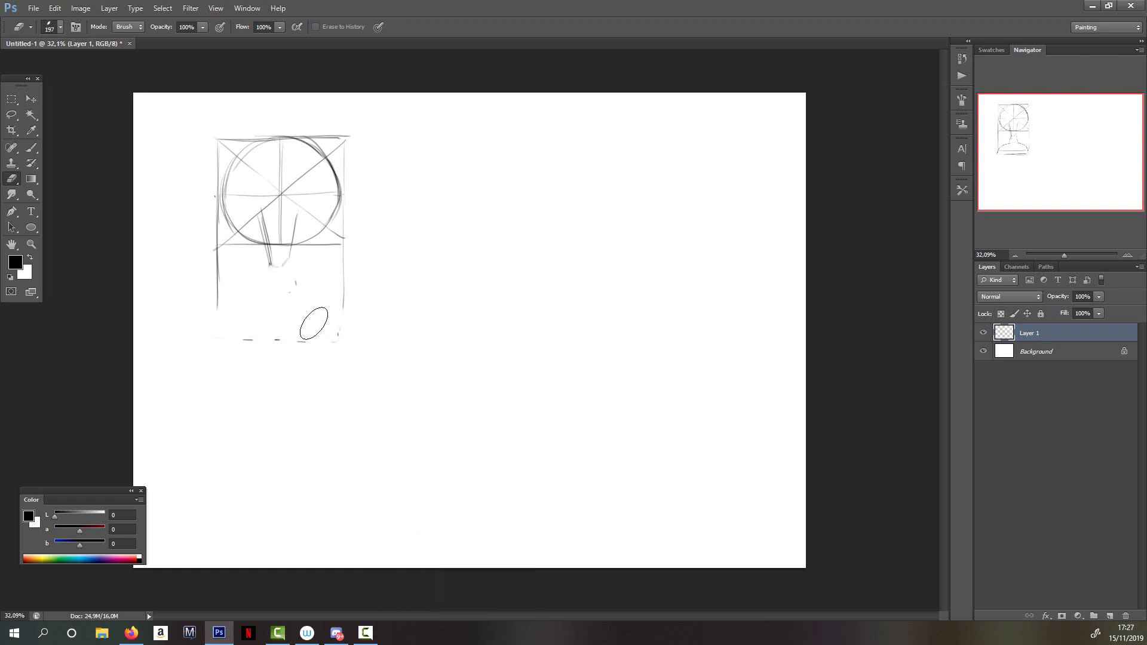
{"action": "key", "text": "b"}
{"action": "mouse_move", "coordinate": [264, 223]}
{"action": "left_mouse_down"}
{"action": "mouse_move", "coordinate": [275, 262]}
{"action": "mouse_move", "coordinate": [286, 258]}
{"action": "mouse_move", "coordinate": [295, 279]}
{"action": "left_mouse_up"}
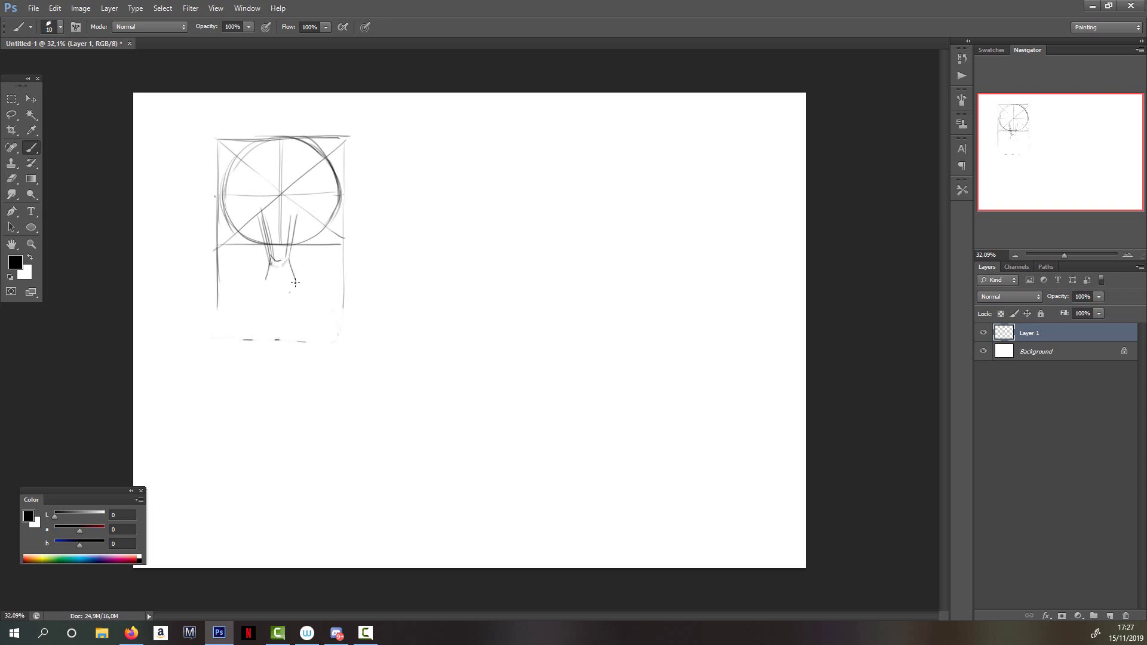
{"action": "mouse_move", "coordinate": [230, 296]}
{"action": "left_mouse_down"}
{"action": "mouse_move", "coordinate": [315, 280]}
{"action": "mouse_move", "coordinate": [335, 299]}
{"action": "mouse_move", "coordinate": [219, 312]}
{"action": "mouse_move", "coordinate": [336, 305]}
{"action": "left_mouse_up"}
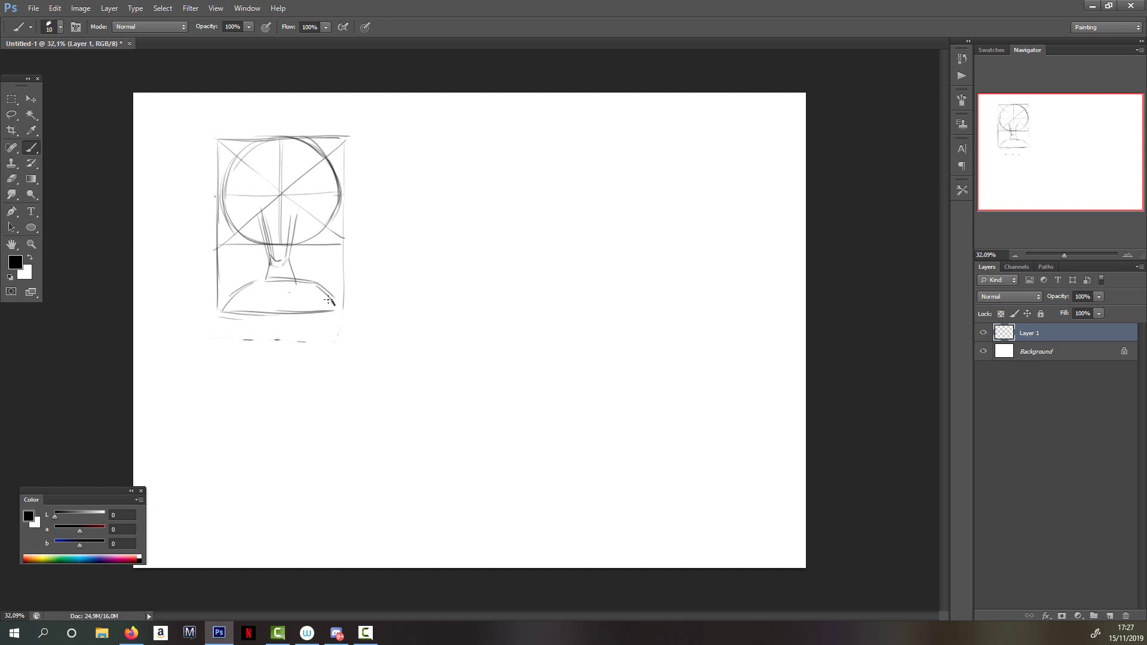
{"action": "mouse_move", "coordinate": [258, 287]}
{"action": "left_mouse_down"}
{"action": "mouse_move", "coordinate": [275, 300]}
{"action": "mouse_move", "coordinate": [297, 293]}
{"action": "left_mouse_up"}
Darken the circle outline and add concentric hub circles and a fan blade
{"action": "mouse_move", "coordinate": [223, 178]}
{"action": "left_mouse_down"}
{"action": "mouse_move", "coordinate": [292, 245]}
{"action": "mouse_move", "coordinate": [240, 232]}
{"action": "mouse_move", "coordinate": [304, 246]}
{"action": "mouse_move", "coordinate": [340, 193]}
{"action": "left_mouse_up"}
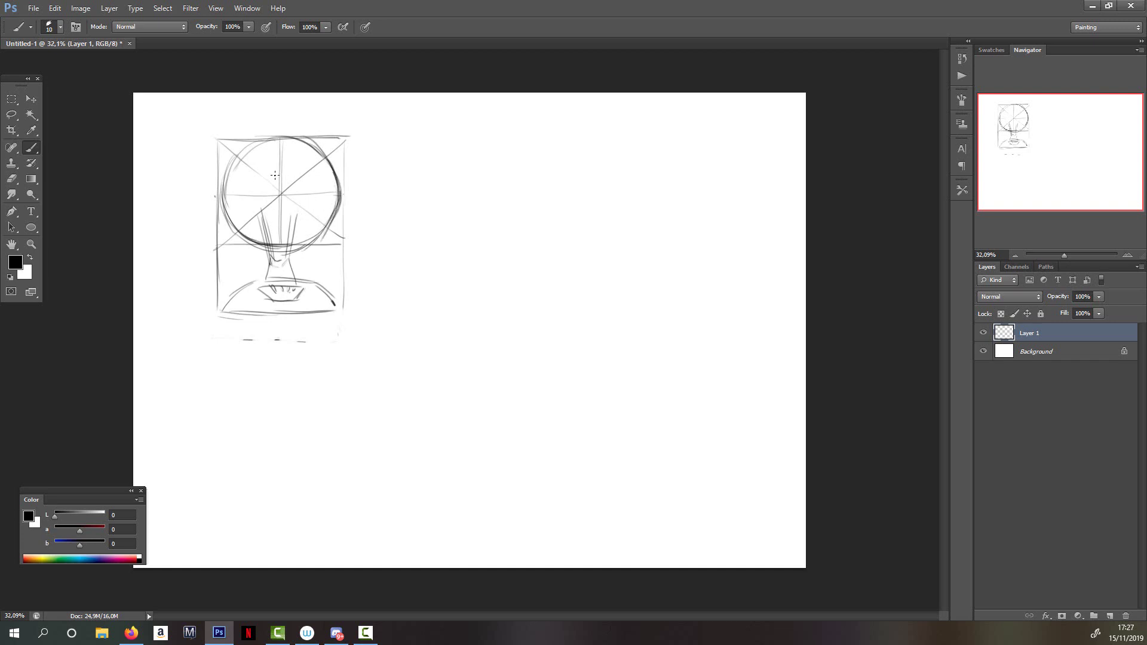
{"action": "left_click_drag", "start_coordinate": [258, 203], "coordinate": [299, 210]}
{"action": "mouse_move", "coordinate": [272, 170]}
{"action": "left_mouse_down"}
{"action": "mouse_move", "coordinate": [302, 201]}
{"action": "mouse_move", "coordinate": [273, 194]}
{"action": "mouse_move", "coordinate": [276, 136]}
{"action": "mouse_move", "coordinate": [306, 146]}
{"action": "mouse_move", "coordinate": [332, 192]}
{"action": "mouse_move", "coordinate": [329, 219]}
{"action": "mouse_move", "coordinate": [285, 218]}
{"action": "mouse_move", "coordinate": [239, 187]}
{"action": "mouse_move", "coordinate": [230, 212]}
{"action": "mouse_move", "coordinate": [277, 238]}
{"action": "mouse_move", "coordinate": [266, 244]}
{"action": "mouse_move", "coordinate": [232, 192]}
{"action": "mouse_move", "coordinate": [239, 151]}
{"action": "mouse_move", "coordinate": [287, 132]}
{"action": "left_mouse_up"}
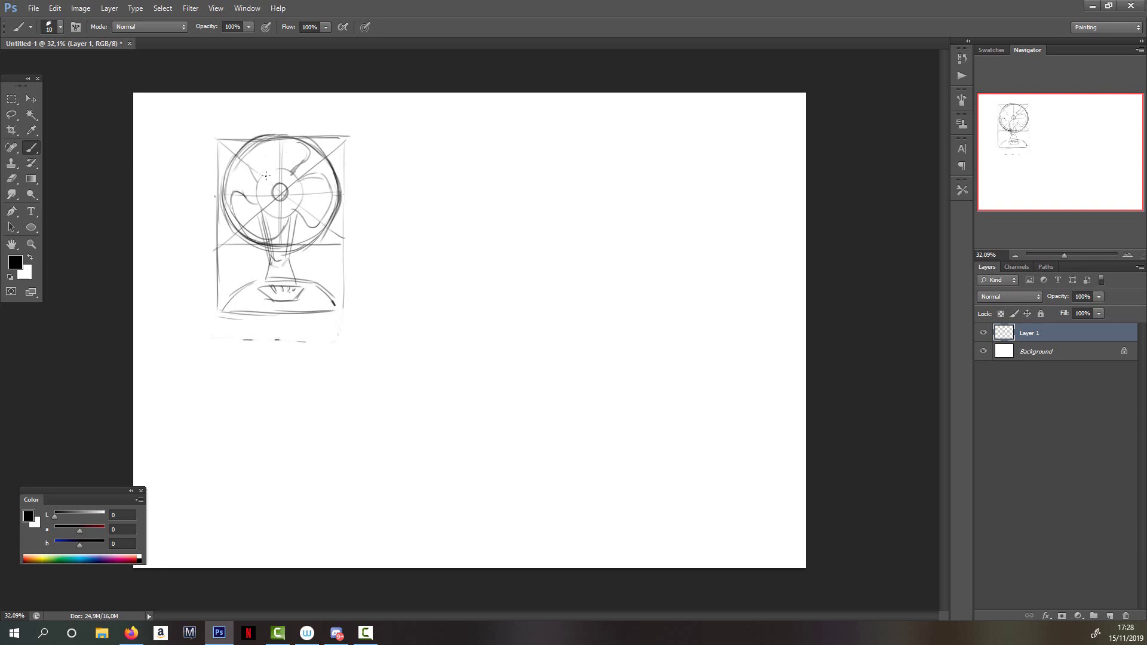
{"action": "left_click_drag", "start_coordinate": [257, 183], "coordinate": [290, 170]}
{"action": "left_click_drag", "start_coordinate": [328, 224], "coordinate": [314, 245]}
Erase part of the circle's right edge and darken the base's right edge
{"action": "key", "text": "e"}
{"action": "mouse_move", "coordinate": [337, 203]}
{"action": "left_mouse_down"}
{"action": "mouse_move", "coordinate": [331, 236]}
{"action": "mouse_move", "coordinate": [316, 238]}
{"action": "left_mouse_up"}
{"action": "key", "text": "b"}
{"action": "left_click_drag", "start_coordinate": [315, 283], "coordinate": [339, 310]}
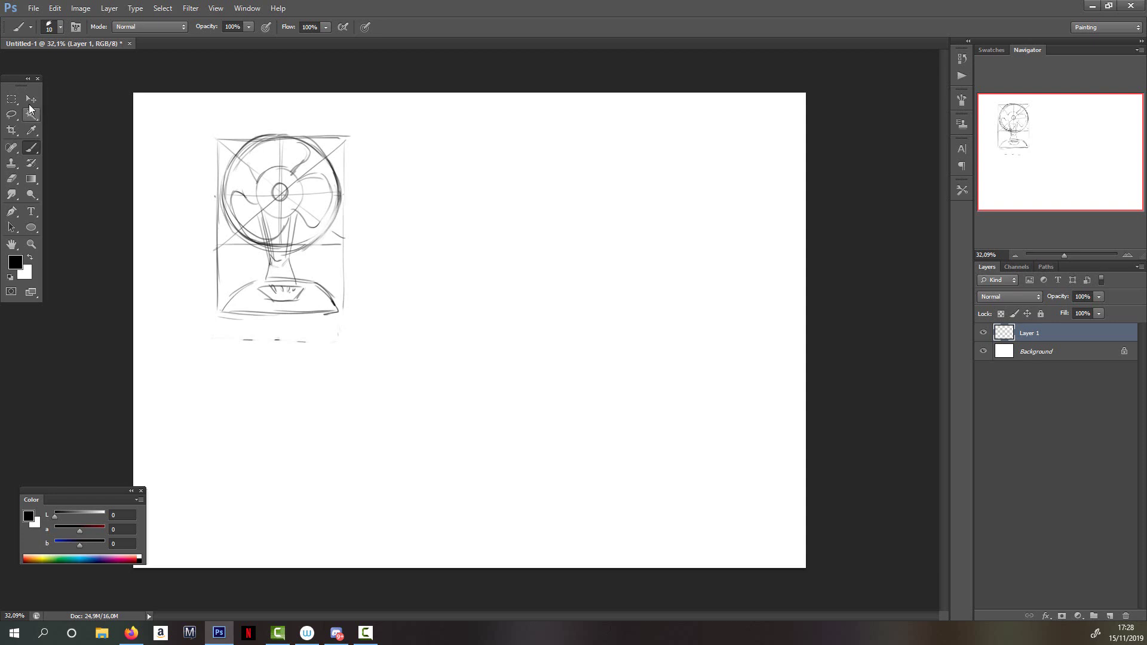
{"action": "key", "text": "ctrl+t"}
Move the front-view sketch to the top-left, shrink it to about 86%, and resume brushing on Layer 1
{"action": "left_click_drag", "start_coordinate": [327, 165], "coordinate": [255, 136]}
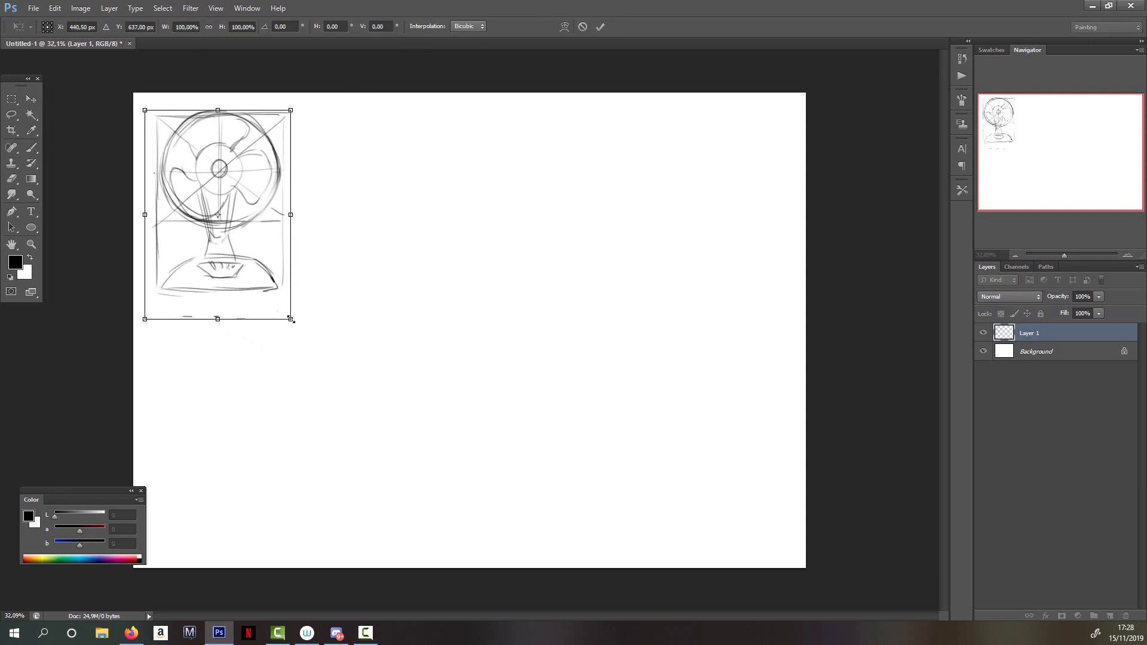
{"action": "left_click_drag", "start_coordinate": [291, 319], "coordinate": [269, 290]}
{"action": "key", "text": "Return"}
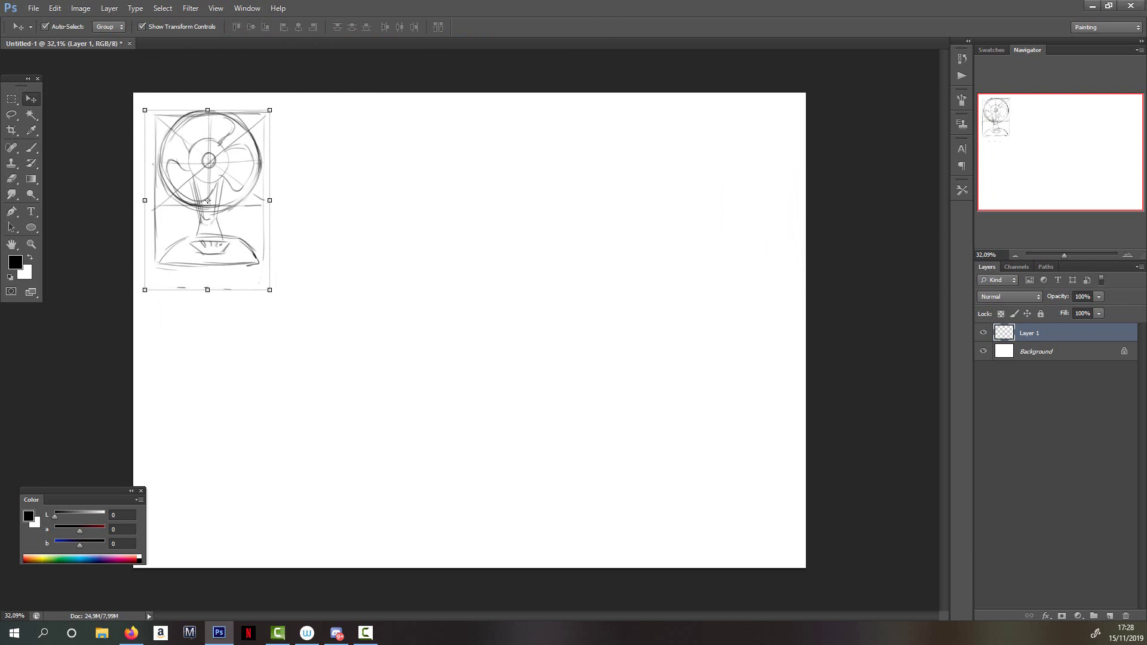
{"action": "key", "text": "alt+Tab"}
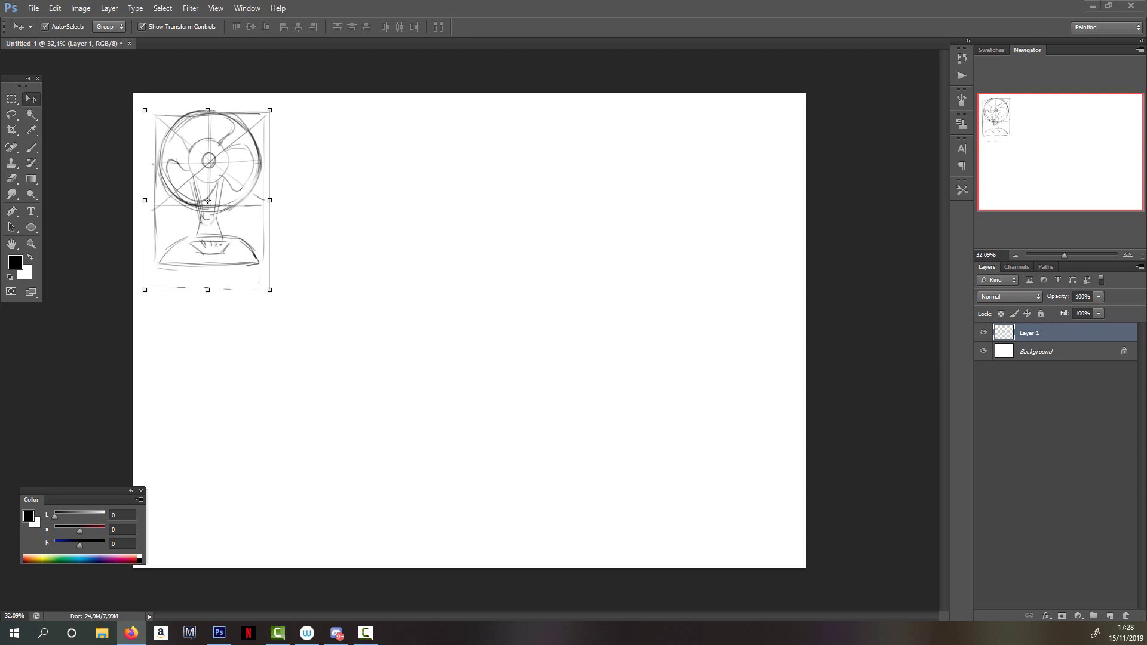
{"action": "left_click", "coordinate": [320, 149]}
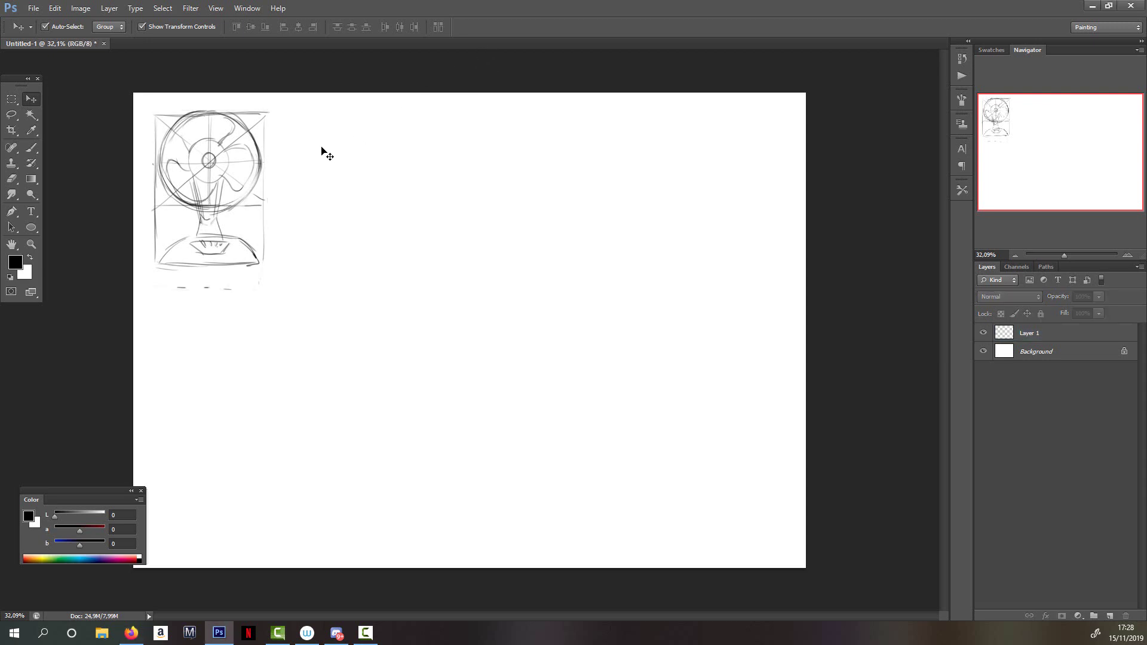
{"action": "key", "text": "b"}
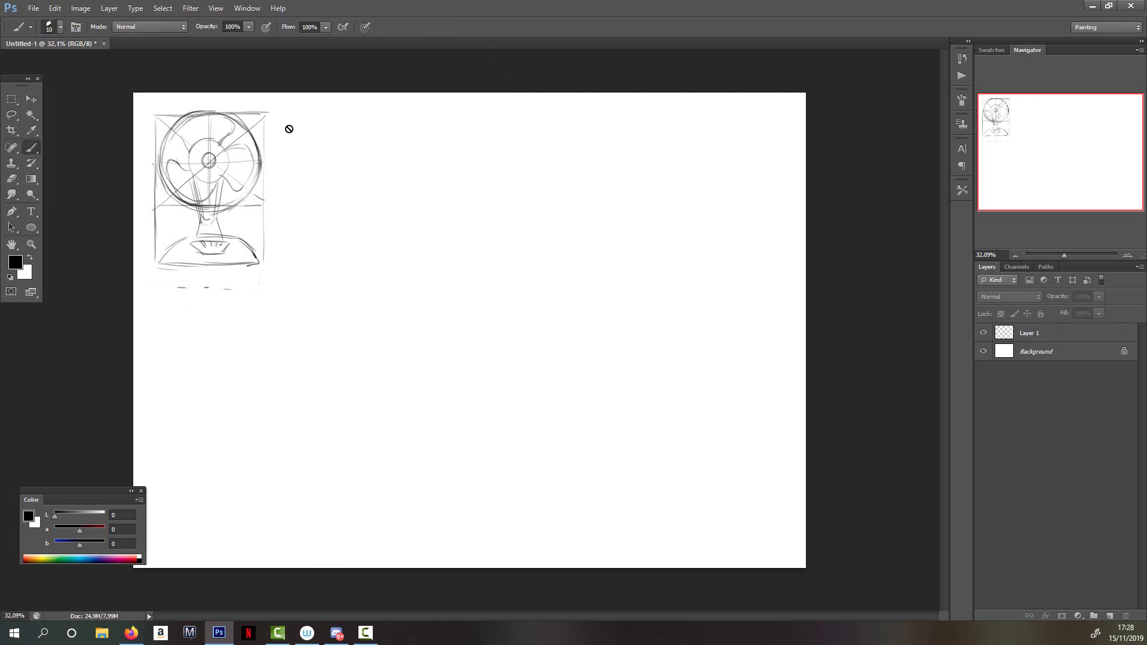
{"action": "left_click", "coordinate": [1060, 335]}
Draw the side-view guide frame with top, bottom and vertical grille guide lines
{"action": "left_click_drag", "start_coordinate": [281, 111], "coordinate": [276, 270]}
{"action": "left_click_drag", "start_coordinate": [281, 111], "coordinate": [414, 110]}
{"action": "left_click_drag", "start_coordinate": [281, 206], "coordinate": [427, 202]}
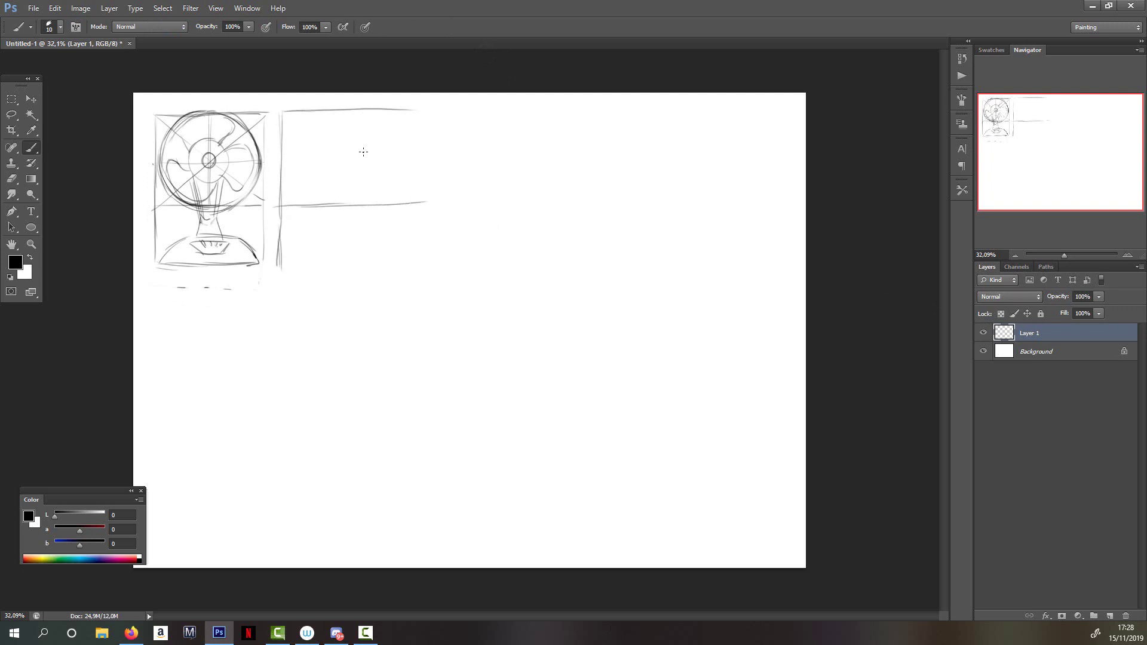
{"action": "mouse_move", "coordinate": [366, 113]}
{"action": "left_mouse_down"}
{"action": "mouse_move", "coordinate": [362, 200]}
{"action": "mouse_move", "coordinate": [366, 113]}
{"action": "mouse_move", "coordinate": [383, 156]}
{"action": "mouse_move", "coordinate": [365, 200]}
{"action": "left_mouse_up"}
Sketch the side-view grille oval and darken its right edge
{"action": "left_click_drag", "start_coordinate": [357, 109], "coordinate": [352, 186]}
{"action": "left_click_drag", "start_coordinate": [351, 129], "coordinate": [363, 203]}
{"action": "left_click_drag", "start_coordinate": [379, 136], "coordinate": [364, 204]}
{"action": "left_click_drag", "start_coordinate": [377, 139], "coordinate": [373, 165]}
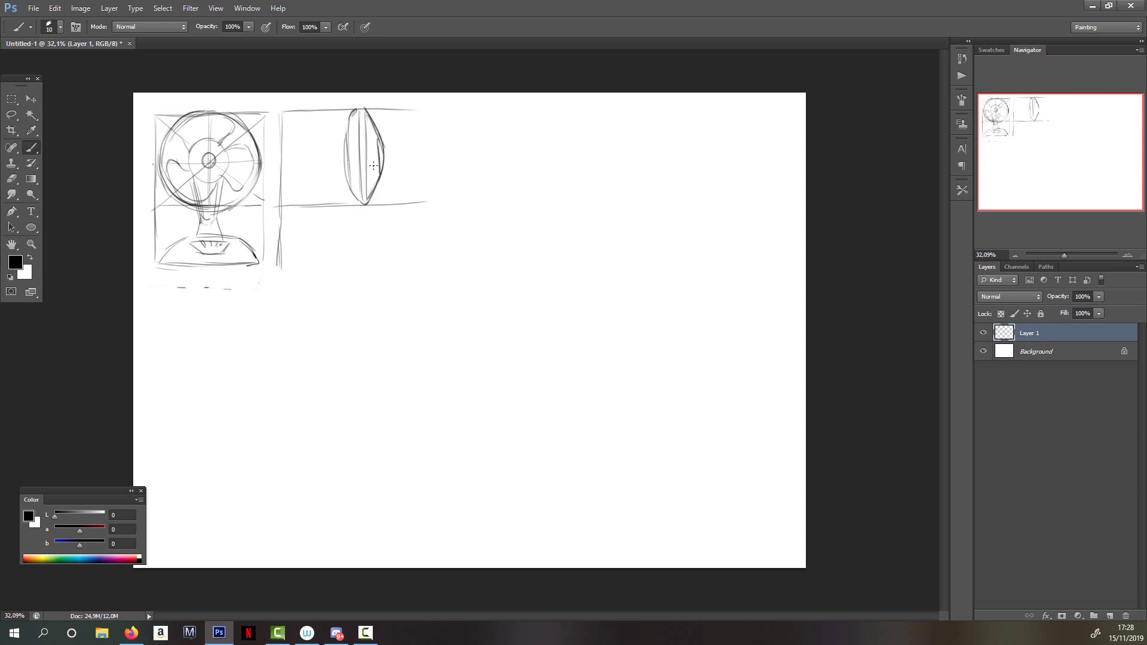
Outline the motor housing behind the grille and draw the stand's neck
{"action": "mouse_move", "coordinate": [295, 155]}
{"action": "left_mouse_down"}
{"action": "mouse_move", "coordinate": [346, 151]}
{"action": "mouse_move", "coordinate": [292, 169]}
{"action": "left_mouse_up"}
{"action": "left_click_drag", "start_coordinate": [316, 130], "coordinate": [348, 140]}
{"action": "mouse_move", "coordinate": [302, 174]}
{"action": "left_mouse_down"}
{"action": "mouse_move", "coordinate": [345, 172]}
{"action": "mouse_move", "coordinate": [317, 203]}
{"action": "mouse_move", "coordinate": [317, 234]}
{"action": "left_mouse_up"}
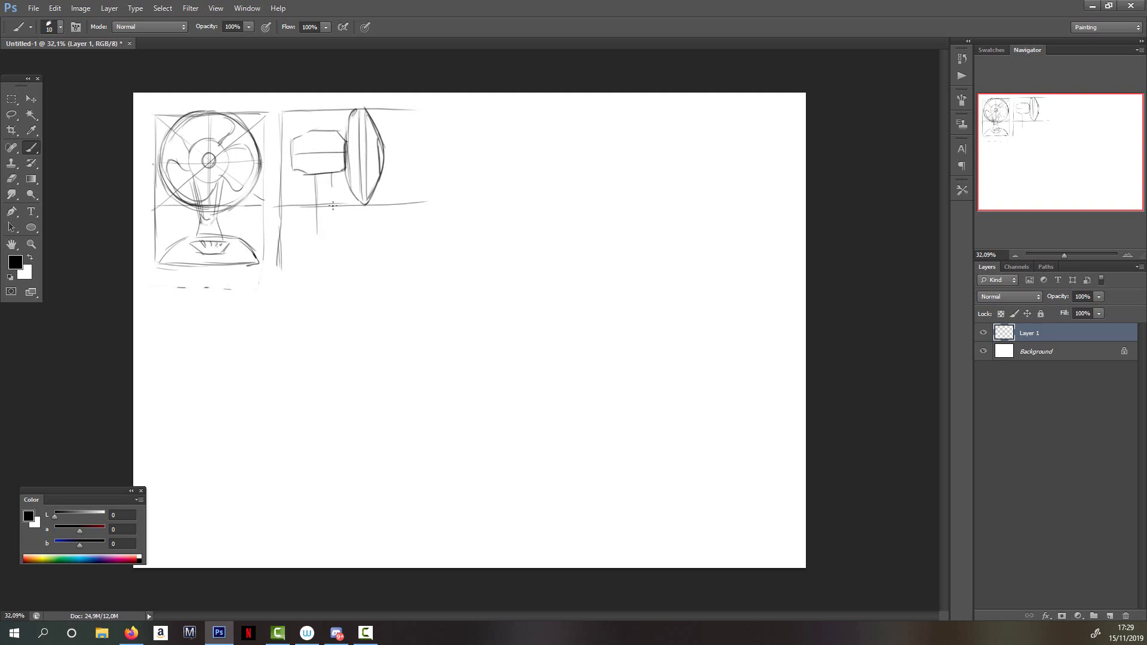
{"action": "mouse_move", "coordinate": [331, 174]}
{"action": "left_mouse_down"}
{"action": "mouse_move", "coordinate": [332, 230]}
{"action": "mouse_move", "coordinate": [320, 213]}
{"action": "left_mouse_up"}
{"action": "mouse_move", "coordinate": [331, 172]}
{"action": "left_mouse_down"}
{"action": "mouse_move", "coordinate": [340, 240]}
{"action": "mouse_move", "coordinate": [312, 244]}
{"action": "mouse_move", "coordinate": [300, 264]}
{"action": "mouse_move", "coordinate": [356, 259]}
{"action": "mouse_move", "coordinate": [371, 231]}
{"action": "mouse_move", "coordinate": [401, 254]}
{"action": "mouse_move", "coordinate": [346, 261]}
{"action": "mouse_move", "coordinate": [403, 259]}
{"action": "left_mouse_up"}
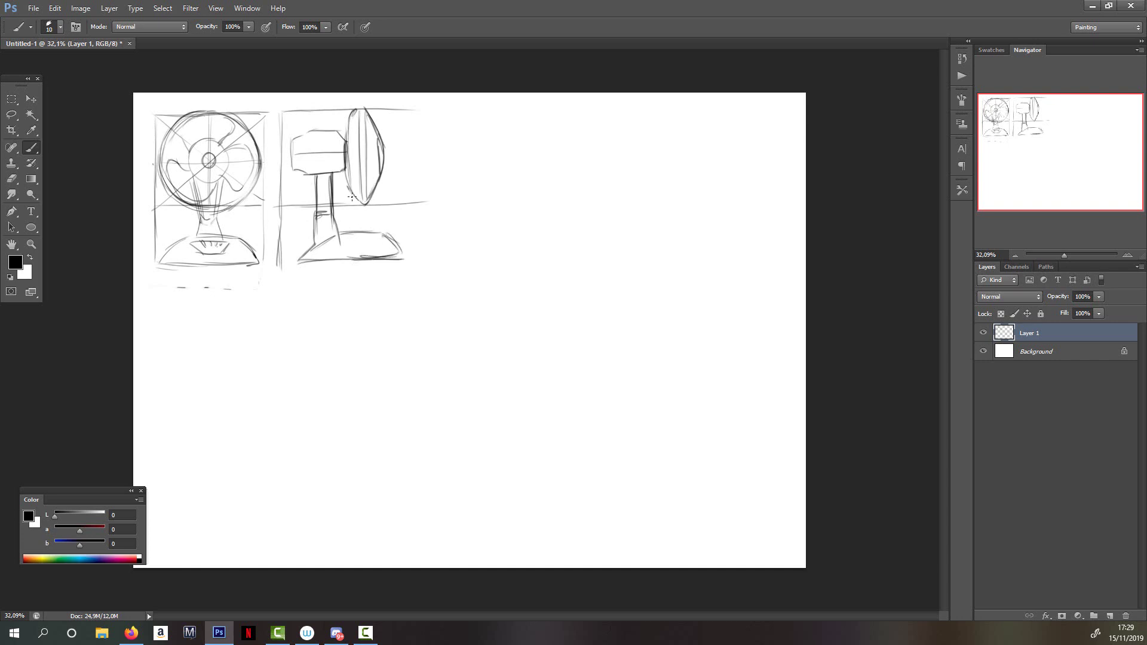
Darken the grille bottom, draw the domed base, and add a frame line on the right
{"action": "left_click_drag", "start_coordinate": [352, 197], "coordinate": [371, 195]}
{"action": "mouse_move", "coordinate": [382, 234]}
{"action": "left_mouse_down"}
{"action": "mouse_move", "coordinate": [403, 258]}
{"action": "mouse_move", "coordinate": [381, 233]}
{"action": "left_mouse_up"}
{"action": "mouse_move", "coordinate": [309, 249]}
{"action": "left_mouse_down"}
{"action": "mouse_move", "coordinate": [299, 260]}
{"action": "mouse_move", "coordinate": [337, 258]}
{"action": "left_mouse_up"}
{"action": "left_click_drag", "start_coordinate": [393, 113], "coordinate": [395, 234]}
Redraw and darken the frame lines to the right of the side view
{"action": "key", "text": "ctrl+z"}
{"action": "mouse_move", "coordinate": [386, 118]}
{"action": "left_mouse_down"}
{"action": "mouse_move", "coordinate": [385, 229]}
{"action": "mouse_move", "coordinate": [402, 257]}
{"action": "left_mouse_up"}
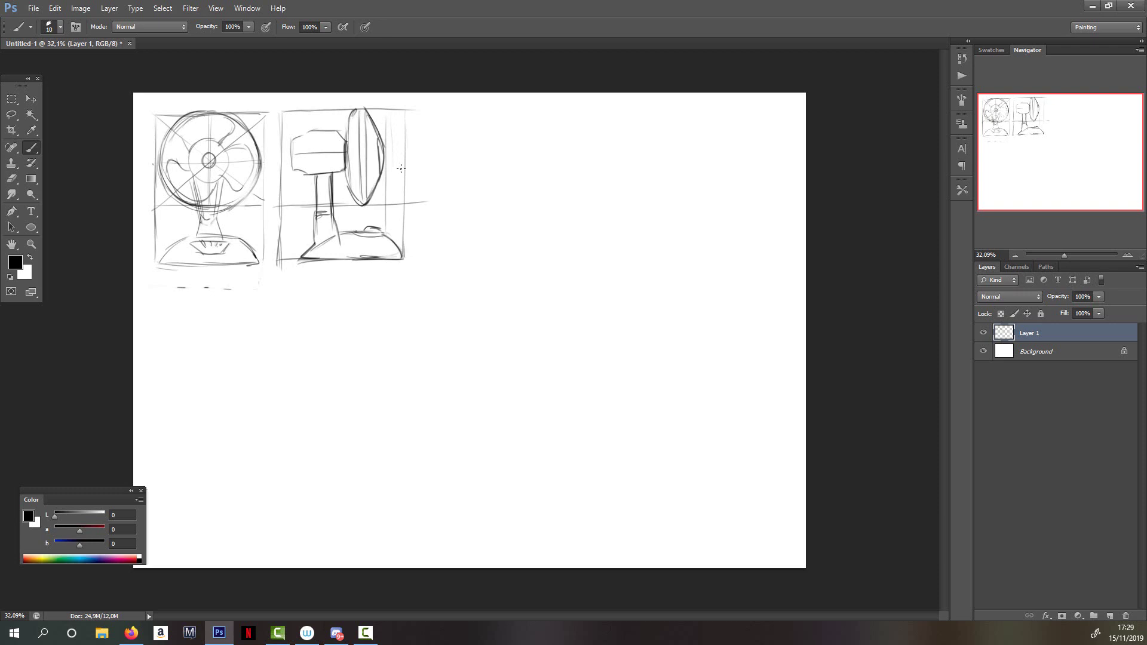
{"action": "left_click_drag", "start_coordinate": [404, 117], "coordinate": [403, 247]}
Darken the motor housing and grille edges, adding a housing seam and curved grille wires
{"action": "mouse_move", "coordinate": [292, 134]}
{"action": "left_mouse_down"}
{"action": "mouse_move", "coordinate": [292, 170]}
{"action": "mouse_move", "coordinate": [310, 132]}
{"action": "mouse_move", "coordinate": [304, 172]}
{"action": "mouse_move", "coordinate": [346, 170]}
{"action": "mouse_move", "coordinate": [334, 203]}
{"action": "mouse_move", "coordinate": [342, 130]}
{"action": "mouse_move", "coordinate": [343, 175]}
{"action": "left_mouse_up"}
{"action": "mouse_move", "coordinate": [305, 131]}
{"action": "left_mouse_down"}
{"action": "mouse_move", "coordinate": [315, 242]}
{"action": "mouse_move", "coordinate": [332, 211]}
{"action": "mouse_move", "coordinate": [299, 258]}
{"action": "left_mouse_up"}
{"action": "mouse_move", "coordinate": [352, 114]}
{"action": "left_mouse_down"}
{"action": "mouse_move", "coordinate": [345, 177]}
{"action": "mouse_move", "coordinate": [357, 199]}
{"action": "mouse_move", "coordinate": [357, 132]}
{"action": "mouse_move", "coordinate": [349, 135]}
{"action": "mouse_move", "coordinate": [376, 143]}
{"action": "left_mouse_up"}
{"action": "mouse_move", "coordinate": [382, 151]}
{"action": "left_mouse_down"}
{"action": "mouse_move", "coordinate": [366, 149]}
{"action": "mouse_move", "coordinate": [380, 163]}
{"action": "mouse_move", "coordinate": [370, 198]}
{"action": "left_mouse_up"}
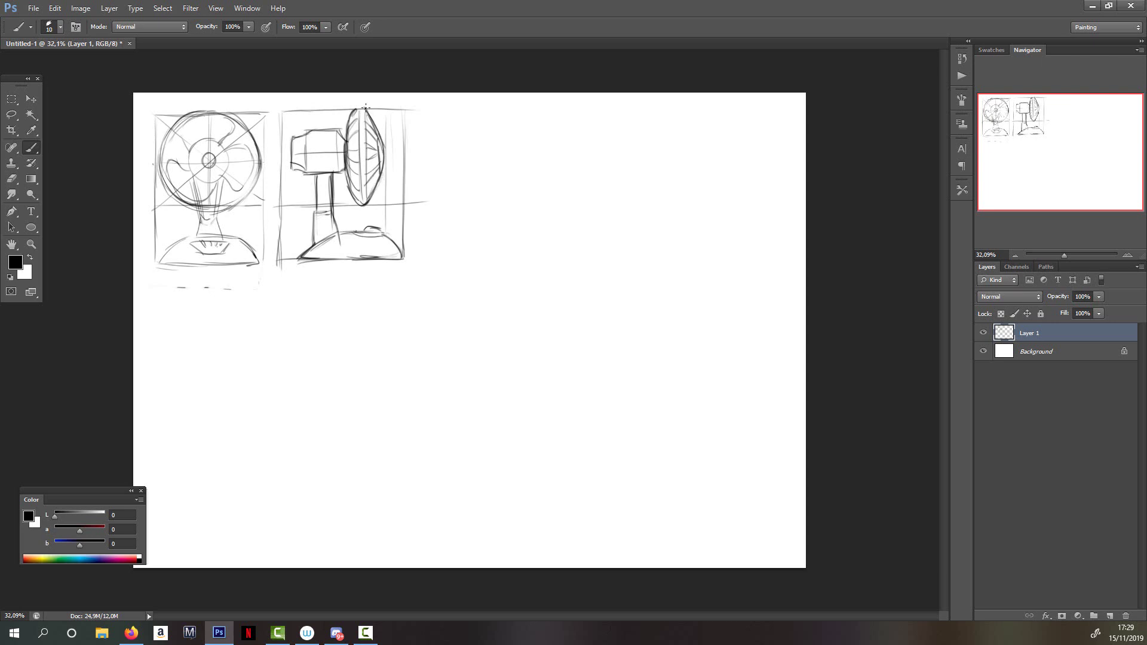
{"action": "mouse_move", "coordinate": [365, 107]}
{"action": "left_mouse_down"}
{"action": "mouse_move", "coordinate": [383, 145]}
{"action": "mouse_move", "coordinate": [379, 178]}
{"action": "left_mouse_up"}
{"action": "mouse_move", "coordinate": [377, 135]}
{"action": "left_mouse_down"}
{"action": "mouse_move", "coordinate": [378, 185]}
{"action": "mouse_move", "coordinate": [360, 206]}
{"action": "mouse_move", "coordinate": [375, 229]}
{"action": "left_mouse_up"}
Darken the side view's neck and base outlines
{"action": "key", "text": "e"}
{"action": "key", "text": "b"}
{"action": "mouse_move", "coordinate": [328, 174]}
{"action": "left_mouse_down"}
{"action": "mouse_move", "coordinate": [338, 234]}
{"action": "mouse_move", "coordinate": [315, 240]}
{"action": "mouse_move", "coordinate": [299, 264]}
{"action": "left_mouse_up"}
{"action": "left_click_drag", "start_coordinate": [387, 235], "coordinate": [405, 258]}
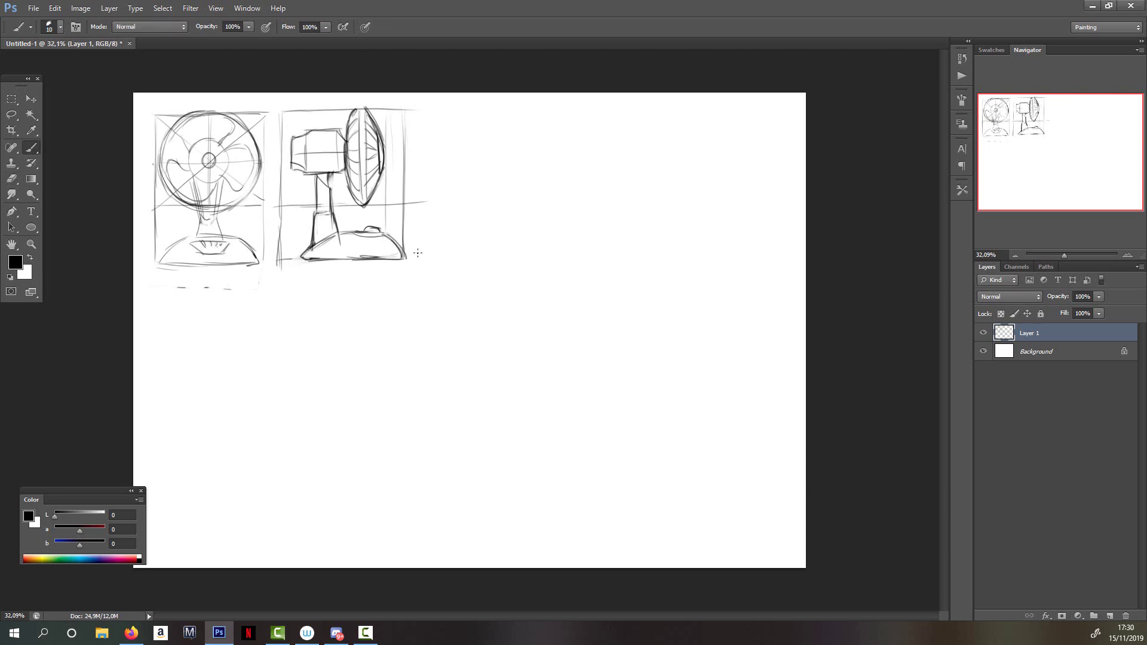
{"action": "mouse_move", "coordinate": [238, 238]}
{"action": "left_mouse_down"}
{"action": "mouse_move", "coordinate": [258, 262]}
{"action": "mouse_move", "coordinate": [179, 240]}
{"action": "left_mouse_up"}
{"action": "mouse_move", "coordinate": [160, 262]}
{"action": "left_mouse_down"}
{"action": "mouse_move", "coordinate": [172, 244]}
{"action": "mouse_move", "coordinate": [219, 235]}
{"action": "left_mouse_up"}
{"action": "left_click_drag", "start_coordinate": [214, 214], "coordinate": [222, 243]}
Return to Photoshop and collapse the Color panel
{"action": "key", "text": "alt+Tab"}
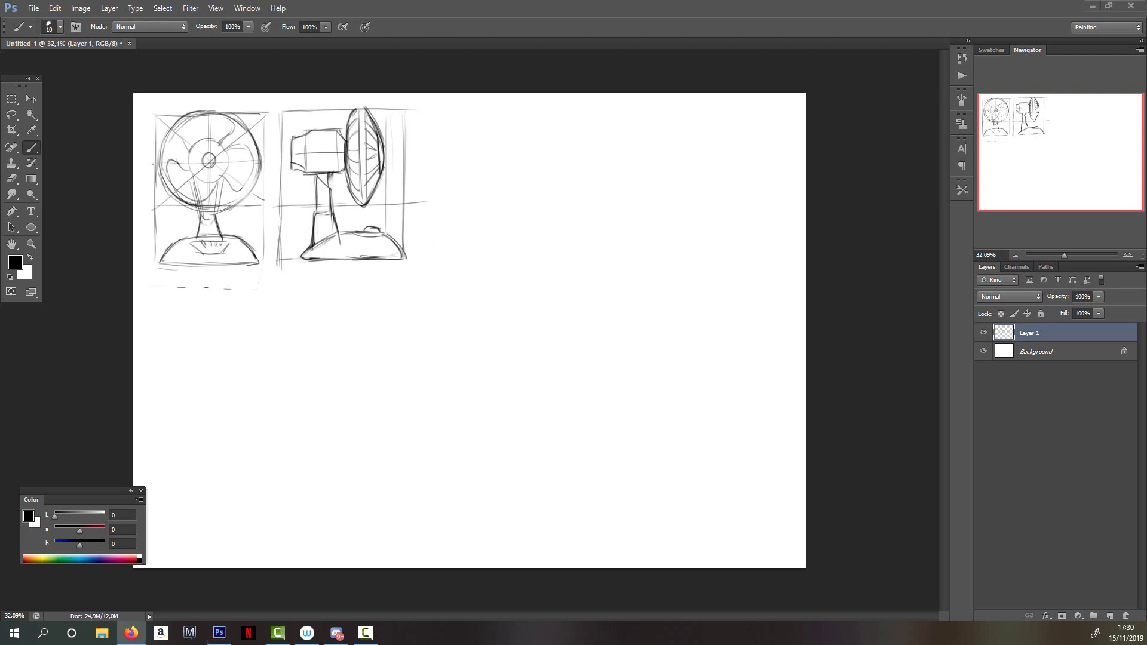
{"action": "left_click", "coordinate": [510, 71]}
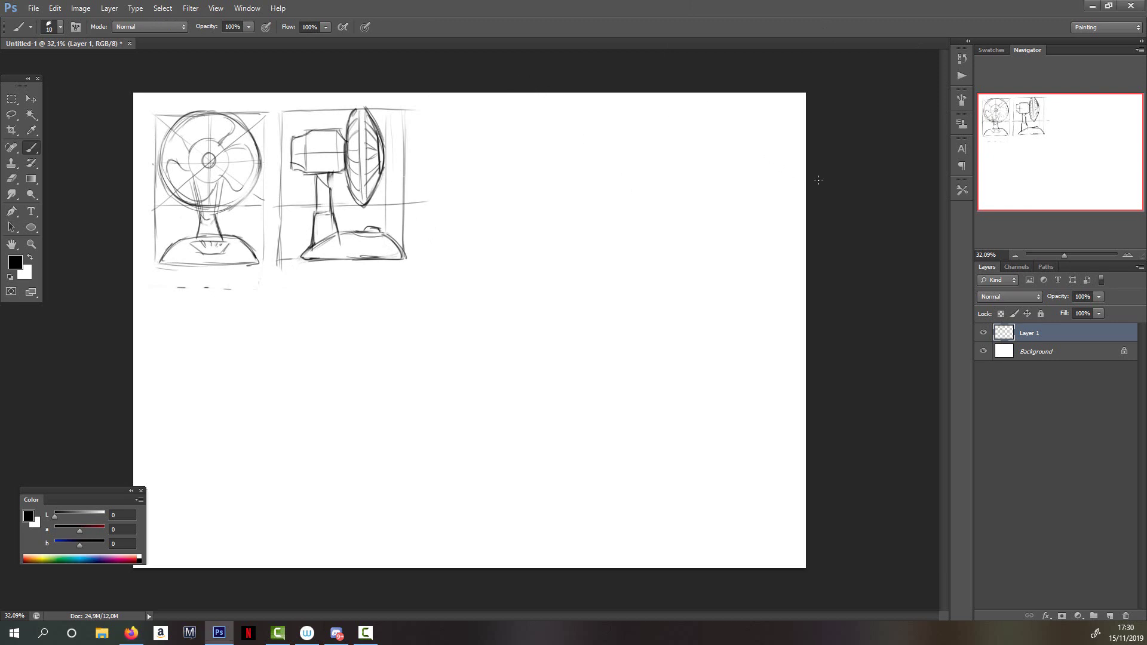
{"action": "left_click", "coordinate": [131, 491]}
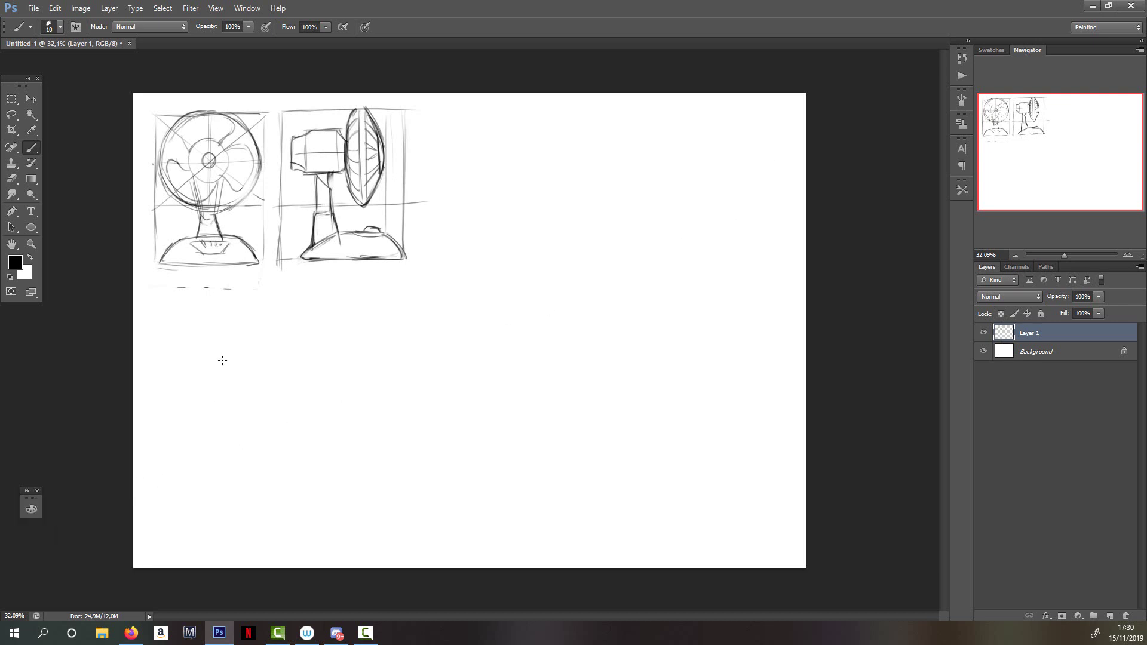
Draw the front corner and top edges of a perspective construction box below the front view
{"action": "left_click_drag", "start_coordinate": [224, 351], "coordinate": [223, 463]}
{"action": "left_click_drag", "start_coordinate": [224, 352], "coordinate": [300, 416]}
{"action": "mouse_move", "coordinate": [224, 353]}
{"action": "left_mouse_down"}
{"action": "mouse_move", "coordinate": [312, 332]}
{"action": "mouse_move", "coordinate": [387, 380]}
{"action": "left_mouse_up"}
{"action": "key", "text": "ctrl+alt+z"}
{"action": "key", "text": "ctrl+alt+z"}
{"action": "key", "text": "ctrl+alt+z"}
{"action": "left_click_drag", "start_coordinate": [224, 352], "coordinate": [301, 387]}
{"action": "key", "text": "ctrl+z"}
{"action": "mouse_move", "coordinate": [224, 352]}
{"action": "left_mouse_down"}
{"action": "mouse_move", "coordinate": [309, 385]}
{"action": "mouse_move", "coordinate": [276, 337]}
{"action": "mouse_move", "coordinate": [383, 352]}
{"action": "left_mouse_up"}
{"action": "left_click_drag", "start_coordinate": [313, 384], "coordinate": [382, 364]}
Add the construction box's vertical edges, correcting misplaced strokes
{"action": "left_click_drag", "start_coordinate": [311, 358], "coordinate": [310, 478]}
{"action": "left_click_drag", "start_coordinate": [383, 335], "coordinate": [384, 422]}
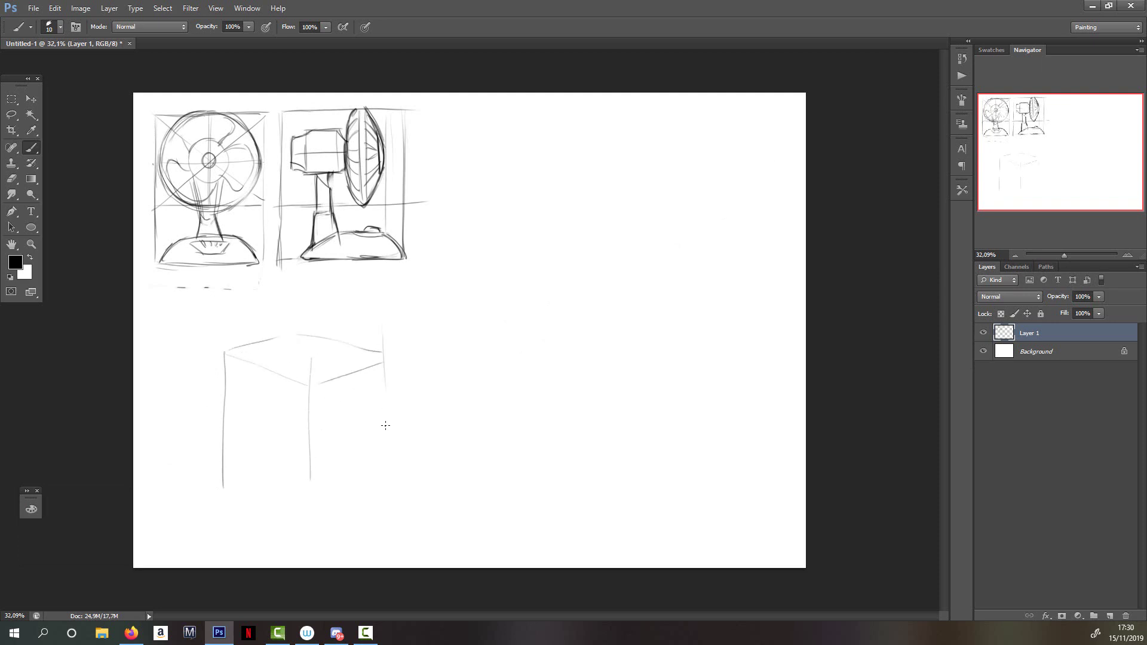
{"action": "key", "text": "ctrl+z"}
{"action": "left_click_drag", "start_coordinate": [391, 336], "coordinate": [389, 460]}
{"action": "left_click_drag", "start_coordinate": [357, 361], "coordinate": [353, 463]}
{"action": "key", "text": "ctrl+z"}
{"action": "left_click_drag", "start_coordinate": [350, 354], "coordinate": [356, 471]}
{"action": "key", "text": "ctrl+z"}
{"action": "left_click_drag", "start_coordinate": [305, 428], "coordinate": [391, 390]}
{"action": "mouse_move", "coordinate": [312, 394]}
{"action": "left_mouse_down"}
{"action": "mouse_move", "coordinate": [356, 405]}
{"action": "mouse_move", "coordinate": [331, 398]}
{"action": "mouse_move", "coordinate": [357, 406]}
{"action": "mouse_move", "coordinate": [351, 415]}
{"action": "left_mouse_up"}
{"action": "key", "text": "ctrl+z"}
Sketch and darken the tilted fan-face ellipse with an inner hub curve and a receding line
{"action": "mouse_move", "coordinate": [352, 344]}
{"action": "left_mouse_down"}
{"action": "mouse_move", "coordinate": [325, 361]}
{"action": "mouse_move", "coordinate": [306, 421]}
{"action": "mouse_move", "coordinate": [346, 463]}
{"action": "mouse_move", "coordinate": [389, 352]}
{"action": "mouse_move", "coordinate": [394, 409]}
{"action": "mouse_move", "coordinate": [345, 464]}
{"action": "mouse_move", "coordinate": [307, 394]}
{"action": "left_mouse_up"}
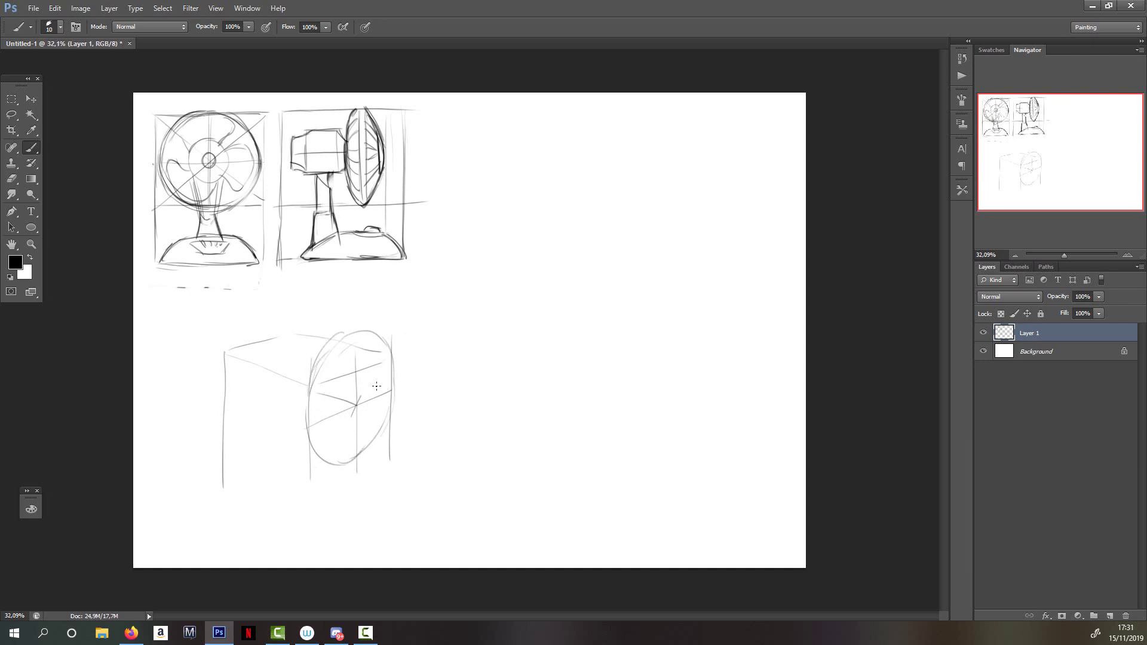
{"action": "mouse_move", "coordinate": [367, 329]}
{"action": "left_mouse_down"}
{"action": "mouse_move", "coordinate": [379, 388]}
{"action": "mouse_move", "coordinate": [373, 379]}
{"action": "mouse_move", "coordinate": [345, 463]}
{"action": "left_mouse_up"}
{"action": "mouse_move", "coordinate": [362, 396]}
{"action": "left_mouse_down"}
{"action": "mouse_move", "coordinate": [361, 435]}
{"action": "mouse_move", "coordinate": [378, 386]}
{"action": "left_mouse_up"}
{"action": "left_click_drag", "start_coordinate": [341, 333], "coordinate": [304, 443]}
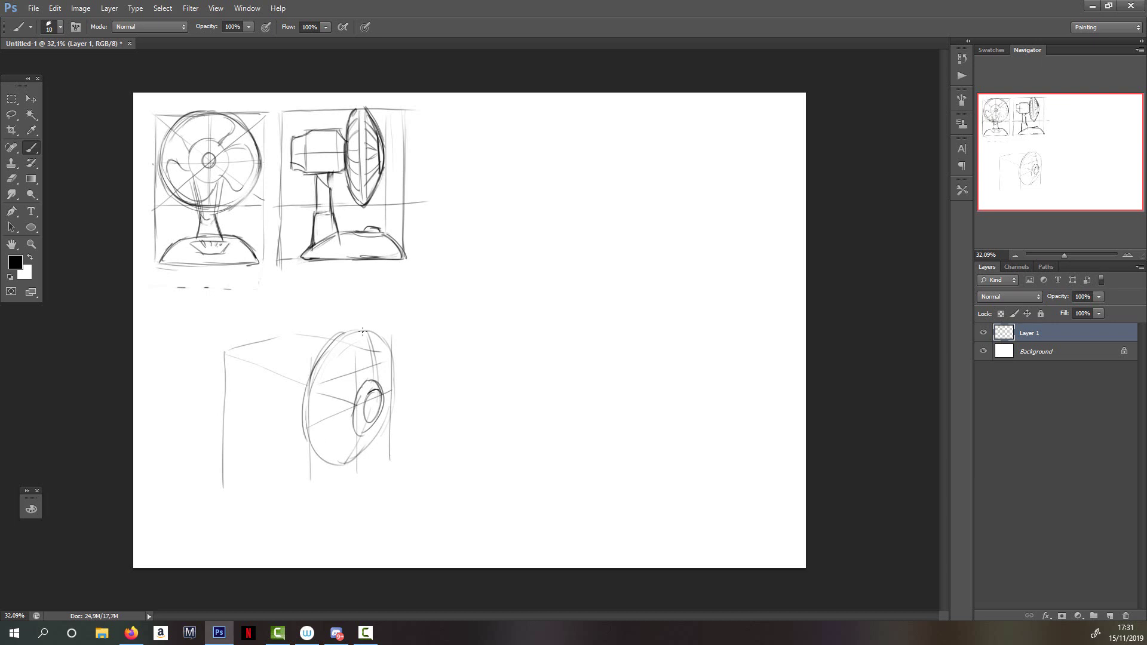
{"action": "left_click_drag", "start_coordinate": [349, 329], "coordinate": [367, 326]}
{"action": "left_click_drag", "start_coordinate": [394, 383], "coordinate": [351, 466]}
{"action": "mouse_move", "coordinate": [323, 342]}
{"action": "left_mouse_down"}
{"action": "mouse_move", "coordinate": [301, 387]}
{"action": "mouse_move", "coordinate": [304, 445]}
{"action": "mouse_move", "coordinate": [297, 435]}
{"action": "left_mouse_up"}
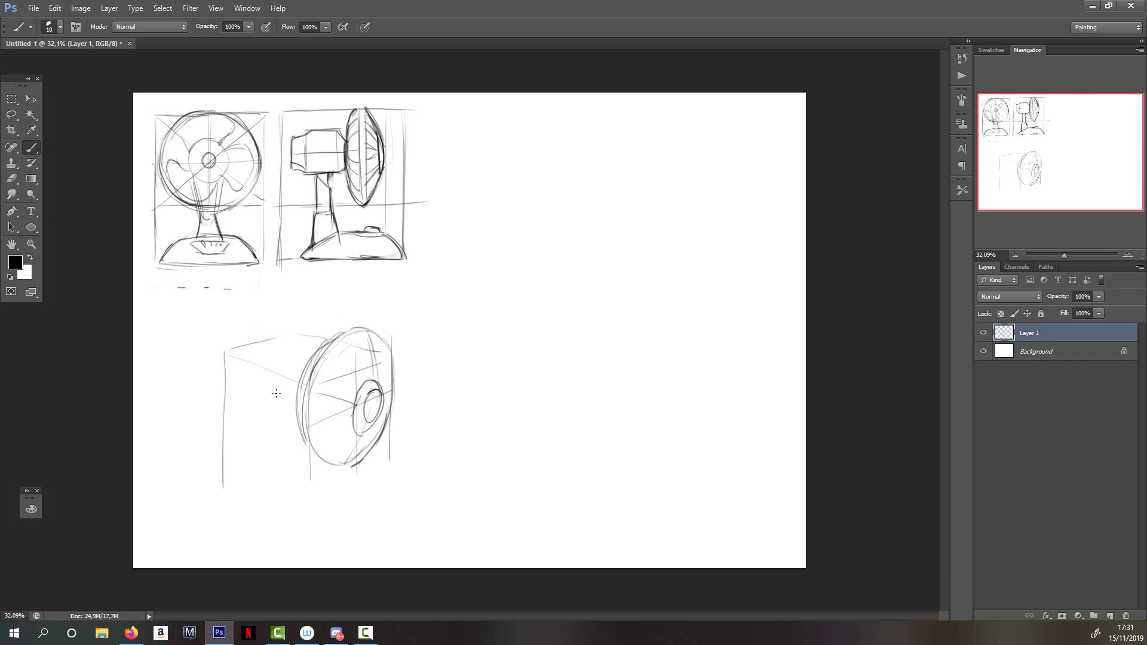
{"action": "mouse_move", "coordinate": [246, 393]}
{"action": "left_mouse_down"}
{"action": "mouse_move", "coordinate": [297, 416]}
{"action": "mouse_move", "coordinate": [267, 402]}
{"action": "mouse_move", "coordinate": [245, 363]}
{"action": "mouse_move", "coordinate": [266, 403]}
{"action": "mouse_move", "coordinate": [282, 412]}
{"action": "mouse_move", "coordinate": [334, 399]}
{"action": "mouse_move", "coordinate": [343, 427]}
{"action": "left_mouse_up"}
{"action": "key", "text": "e"}
{"action": "key", "text": "b"}
Draw the second hub ellipse beside the fan centre, replacing the misdrawn first attempt
{"action": "mouse_move", "coordinate": [358, 382]}
{"action": "left_mouse_down"}
{"action": "mouse_move", "coordinate": [329, 400]}
{"action": "mouse_move", "coordinate": [352, 430]}
{"action": "mouse_move", "coordinate": [340, 406]}
{"action": "mouse_move", "coordinate": [356, 415]}
{"action": "mouse_move", "coordinate": [337, 397]}
{"action": "mouse_move", "coordinate": [338, 417]}
{"action": "mouse_move", "coordinate": [353, 405]}
{"action": "mouse_move", "coordinate": [332, 439]}
{"action": "left_mouse_up"}
{"action": "key", "text": "e"}
{"action": "key", "text": "b"}
{"action": "mouse_move", "coordinate": [328, 383]}
{"action": "left_mouse_down"}
{"action": "mouse_move", "coordinate": [323, 423]}
{"action": "mouse_move", "coordinate": [353, 412]}
{"action": "mouse_move", "coordinate": [338, 418]}
{"action": "mouse_move", "coordinate": [349, 402]}
{"action": "mouse_move", "coordinate": [341, 421]}
{"action": "mouse_move", "coordinate": [340, 379]}
{"action": "mouse_move", "coordinate": [371, 411]}
{"action": "mouse_move", "coordinate": [366, 399]}
{"action": "mouse_move", "coordinate": [316, 458]}
{"action": "mouse_move", "coordinate": [308, 445]}
{"action": "left_mouse_up"}
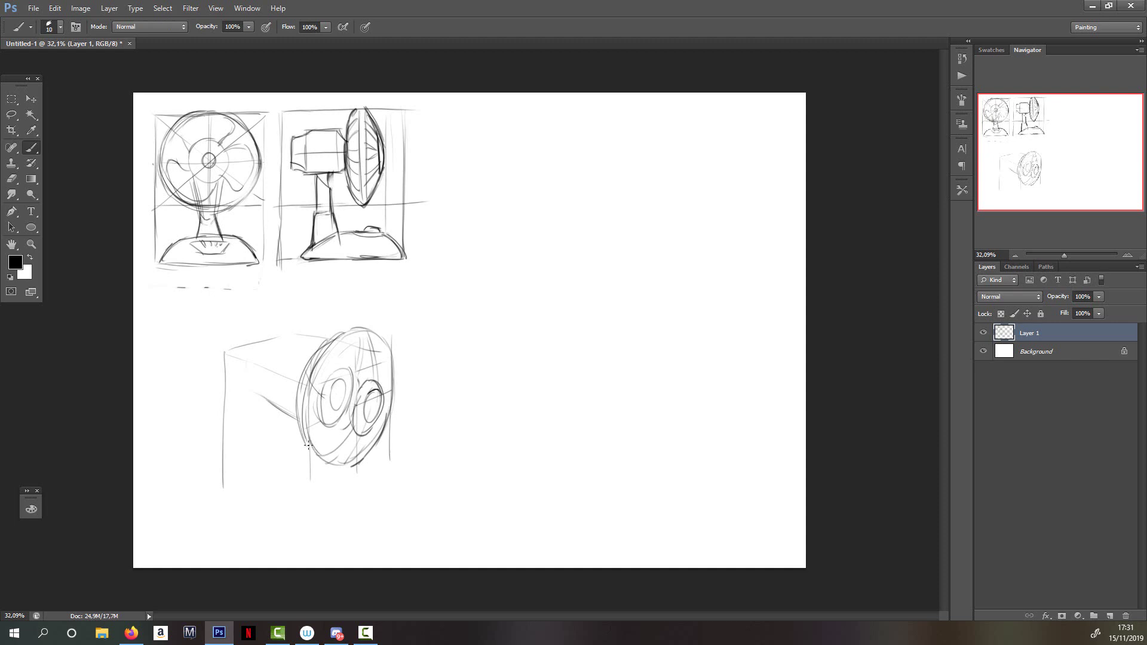
Draw the neck under the motor housing and the rounded base with its curved bottom
{"action": "mouse_move", "coordinate": [282, 408]}
{"action": "left_mouse_down"}
{"action": "mouse_move", "coordinate": [284, 505]}
{"action": "mouse_move", "coordinate": [304, 500]}
{"action": "left_mouse_up"}
{"action": "mouse_move", "coordinate": [316, 452]}
{"action": "left_mouse_down"}
{"action": "mouse_move", "coordinate": [323, 476]}
{"action": "mouse_move", "coordinate": [253, 510]}
{"action": "left_mouse_up"}
{"action": "mouse_move", "coordinate": [284, 496]}
{"action": "left_mouse_down"}
{"action": "mouse_move", "coordinate": [261, 506]}
{"action": "mouse_move", "coordinate": [295, 547]}
{"action": "left_mouse_up"}
{"action": "mouse_move", "coordinate": [326, 481]}
{"action": "left_mouse_down"}
{"action": "mouse_move", "coordinate": [379, 500]}
{"action": "mouse_move", "coordinate": [393, 527]}
{"action": "left_mouse_up"}
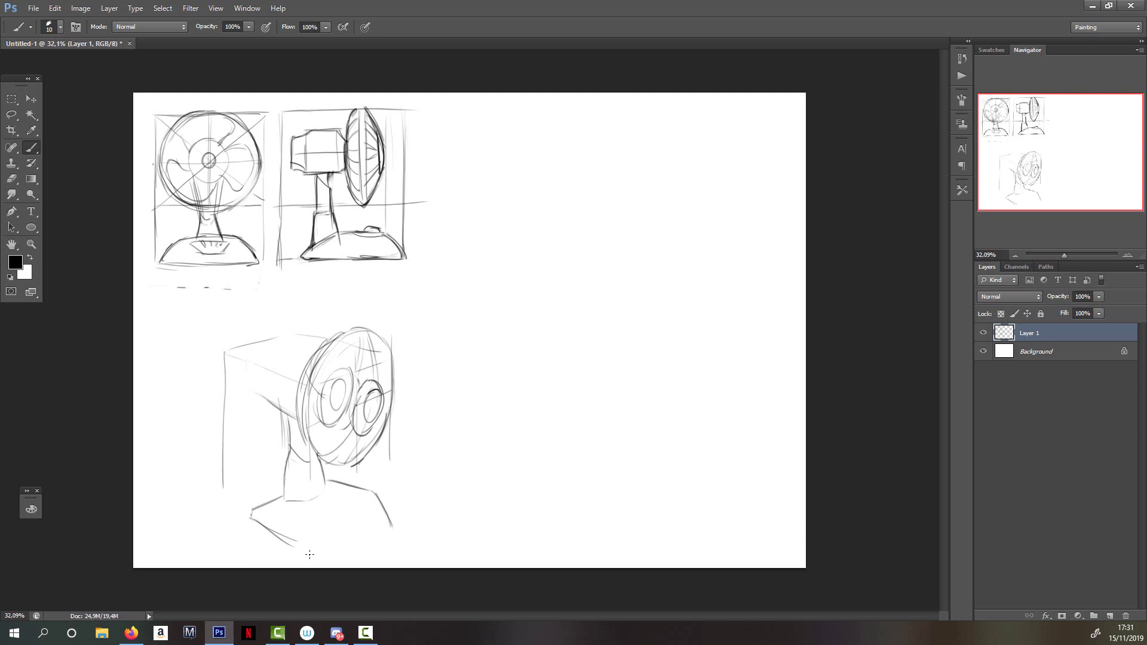
{"action": "left_click_drag", "start_coordinate": [303, 553], "coordinate": [374, 555]}
{"action": "key", "text": "ctrl+z"}
{"action": "left_click_drag", "start_coordinate": [296, 547], "coordinate": [388, 542]}
{"action": "left_click_drag", "start_coordinate": [378, 494], "coordinate": [388, 539]}
{"action": "left_click_drag", "start_coordinate": [249, 516], "coordinate": [288, 546]}
Add a knob on top of the housing and darken the rim's left and right edges
{"action": "mouse_move", "coordinate": [255, 390]}
{"action": "left_mouse_down"}
{"action": "mouse_move", "coordinate": [278, 357]}
{"action": "mouse_move", "coordinate": [328, 360]}
{"action": "mouse_move", "coordinate": [287, 356]}
{"action": "left_mouse_up"}
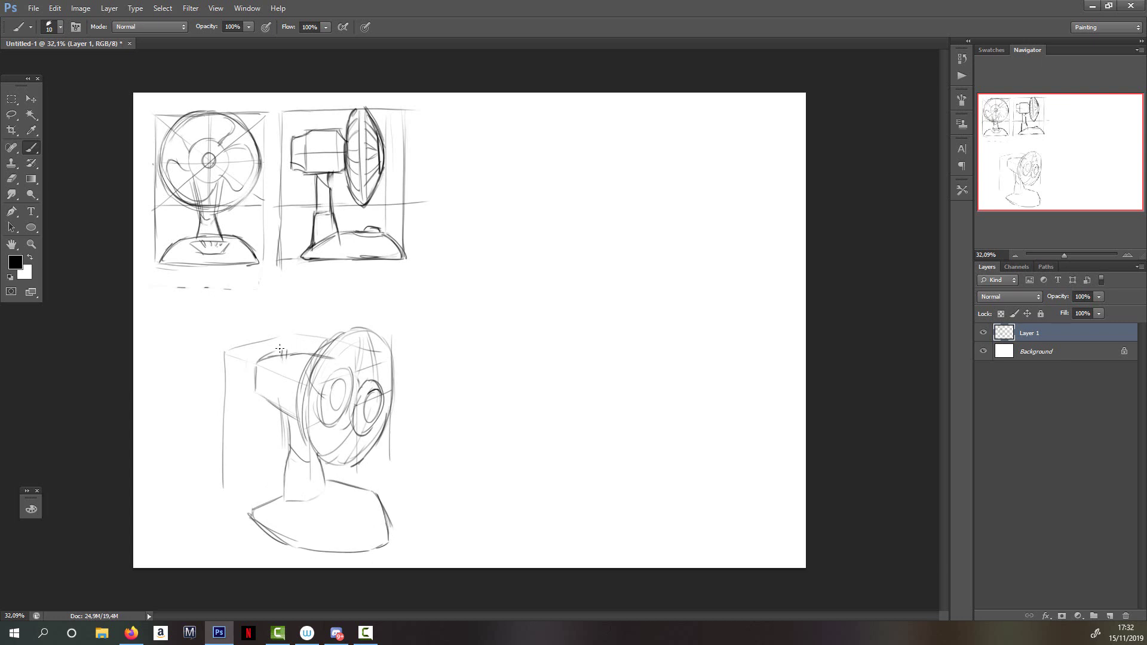
{"action": "mouse_move", "coordinate": [281, 348]}
{"action": "left_mouse_down"}
{"action": "mouse_move", "coordinate": [342, 368]}
{"action": "mouse_move", "coordinate": [322, 412]}
{"action": "mouse_move", "coordinate": [352, 373]}
{"action": "mouse_move", "coordinate": [323, 421]}
{"action": "mouse_move", "coordinate": [341, 411]}
{"action": "left_mouse_up"}
{"action": "key", "text": "ctrl+z"}
{"action": "key", "text": "ctrl+z"}
{"action": "mouse_move", "coordinate": [344, 336]}
{"action": "left_mouse_down"}
{"action": "mouse_move", "coordinate": [312, 382]}
{"action": "mouse_move", "coordinate": [353, 460]}
{"action": "left_mouse_up"}
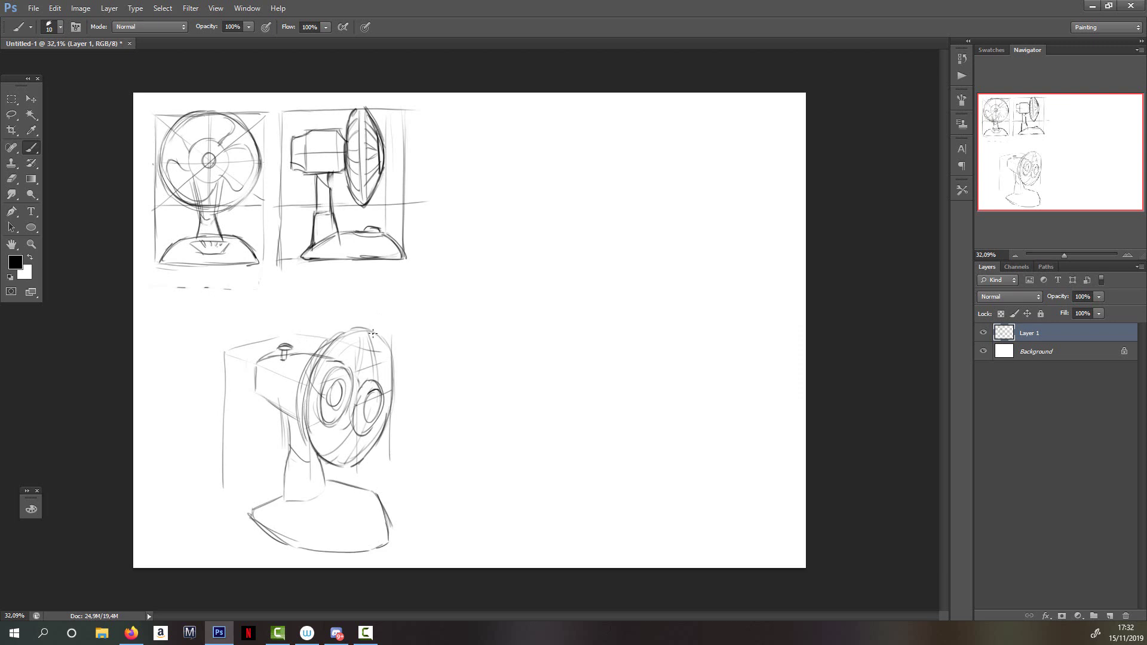
{"action": "left_click_drag", "start_coordinate": [373, 333], "coordinate": [391, 403]}
{"action": "key", "text": "ctrl+z"}
{"action": "mouse_move", "coordinate": [375, 328]}
{"action": "left_mouse_down"}
{"action": "mouse_move", "coordinate": [392, 388]}
{"action": "mouse_move", "coordinate": [374, 448]}
{"action": "left_mouse_up"}
{"action": "key", "text": "alt+Tab"}
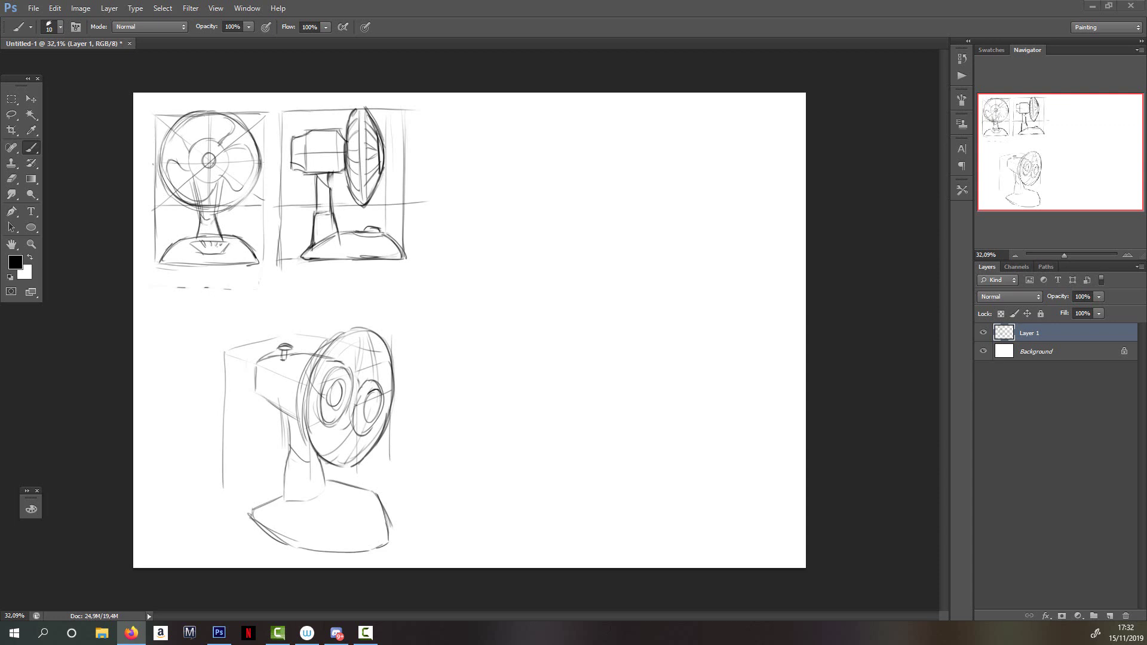
Start a new oval fan disc on the canvas's right side with an axis line through it
{"action": "left_click", "coordinate": [830, 218]}
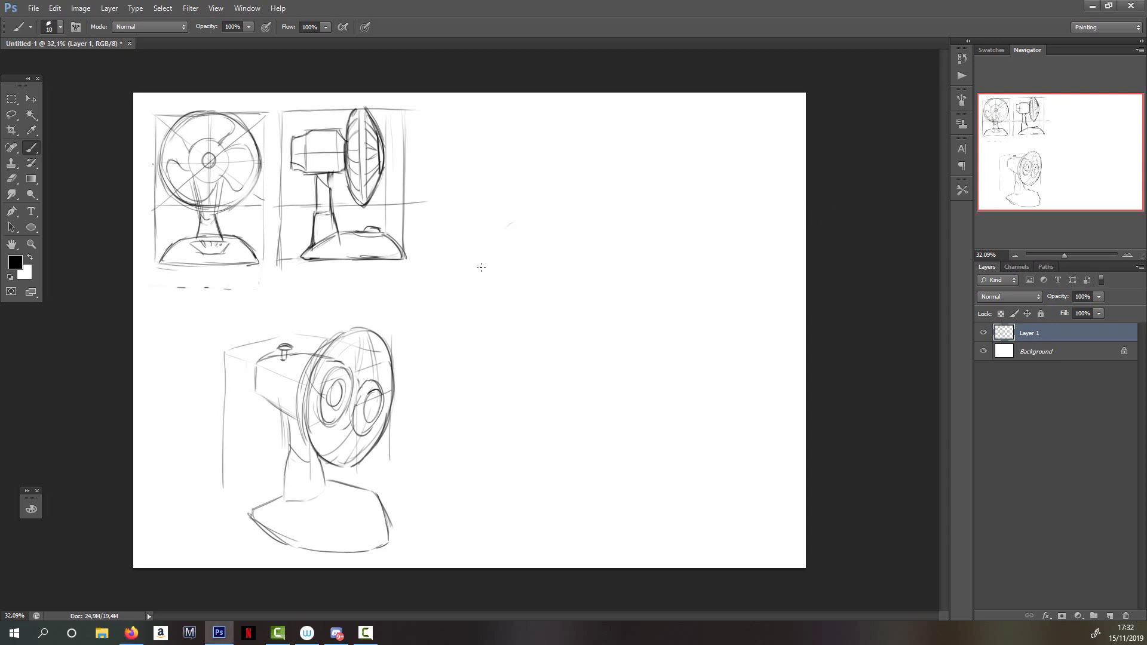
{"action": "mouse_move", "coordinate": [483, 306]}
{"action": "left_mouse_down"}
{"action": "mouse_move", "coordinate": [488, 254]}
{"action": "mouse_move", "coordinate": [585, 243]}
{"action": "left_mouse_up"}
{"action": "mouse_move", "coordinate": [484, 273]}
{"action": "left_mouse_down"}
{"action": "mouse_move", "coordinate": [501, 336]}
{"action": "mouse_move", "coordinate": [552, 361]}
{"action": "left_mouse_up"}
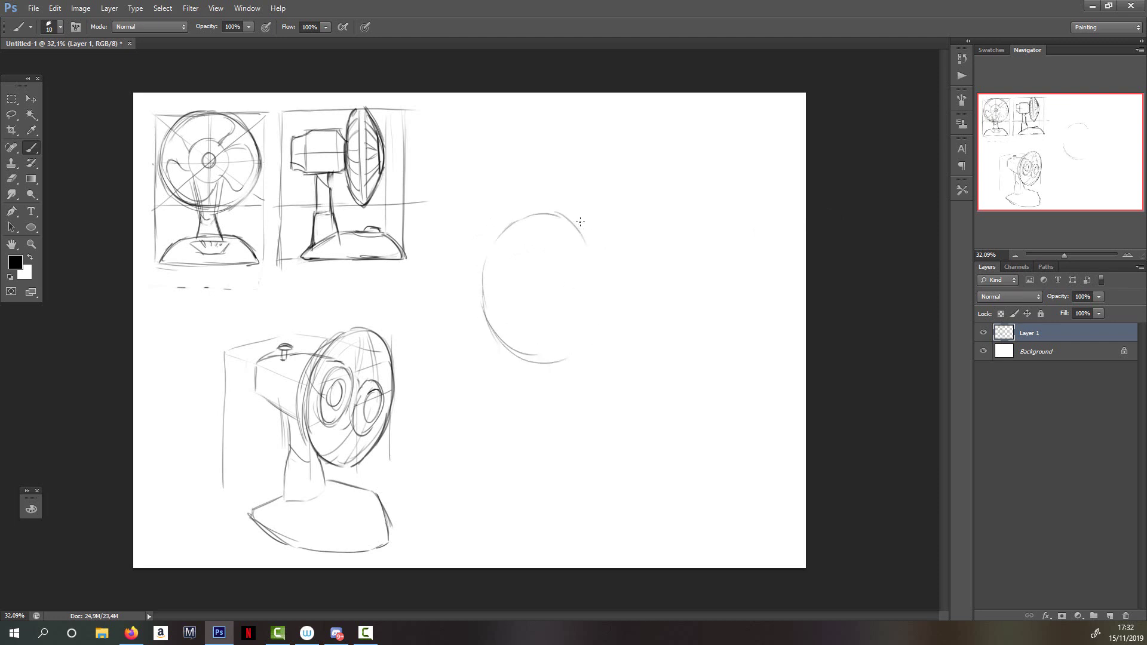
{"action": "left_click_drag", "start_coordinate": [580, 221], "coordinate": [573, 338]}
{"action": "left_click_drag", "start_coordinate": [541, 286], "coordinate": [618, 304]}
{"action": "key", "text": "ctrl+z"}
{"action": "mouse_move", "coordinate": [541, 292]}
{"action": "left_mouse_down"}
{"action": "mouse_move", "coordinate": [624, 312]}
{"action": "mouse_move", "coordinate": [541, 294]}
{"action": "mouse_move", "coordinate": [540, 306]}
{"action": "mouse_move", "coordinate": [623, 314]}
{"action": "left_mouse_up"}
{"action": "left_click_drag", "start_coordinate": [540, 213], "coordinate": [574, 365]}
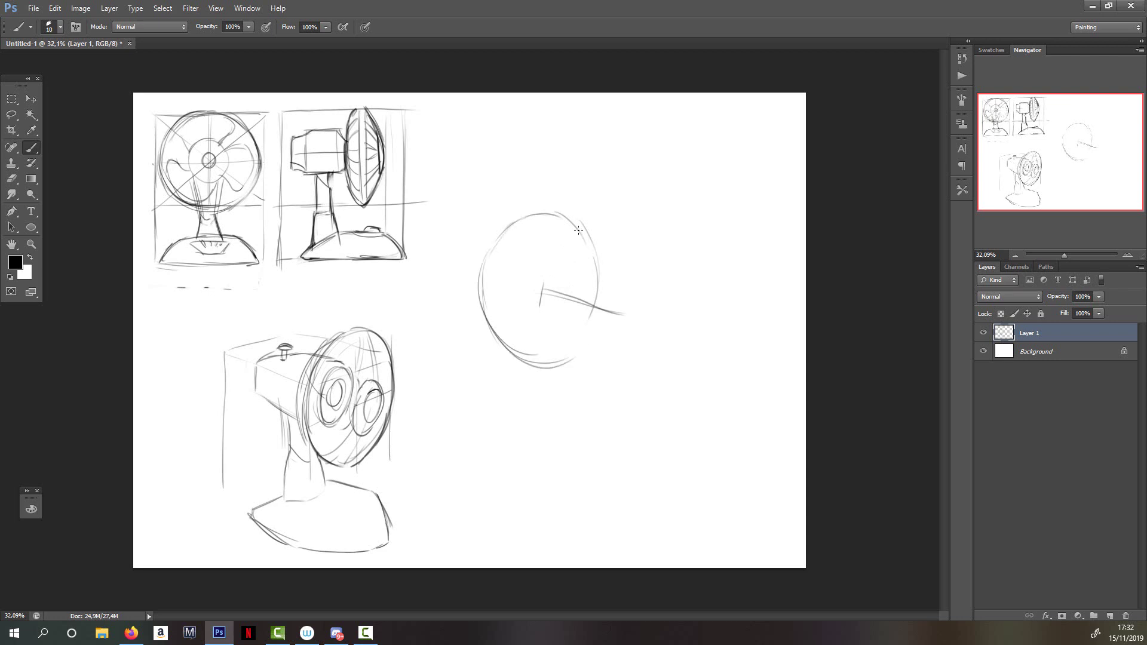
{"action": "key", "text": "ctrl+z"}
{"action": "mouse_move", "coordinate": [502, 351]}
{"action": "left_mouse_down"}
{"action": "mouse_move", "coordinate": [568, 357]}
{"action": "mouse_move", "coordinate": [594, 307]}
{"action": "left_mouse_up"}
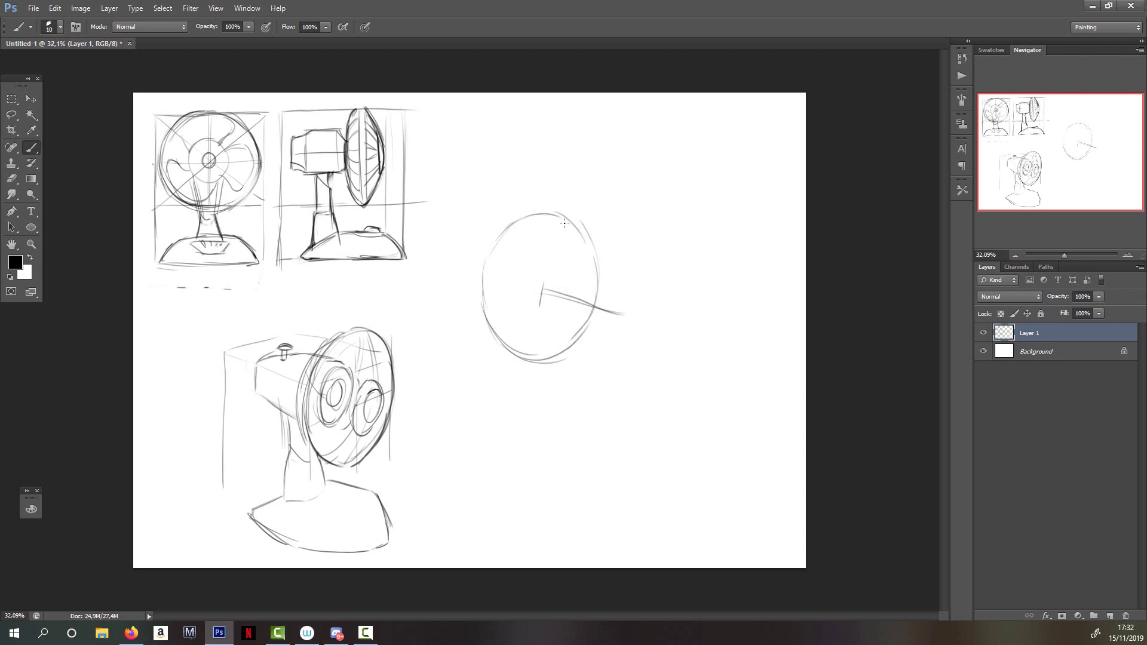
Sketch the hub circle and motor housing edges, then darken the disc's rim and inner arc
{"action": "mouse_move", "coordinate": [549, 263]}
{"action": "left_mouse_down"}
{"action": "mouse_move", "coordinate": [533, 281]}
{"action": "mouse_move", "coordinate": [536, 307]}
{"action": "mouse_move", "coordinate": [570, 293]}
{"action": "mouse_move", "coordinate": [541, 319]}
{"action": "mouse_move", "coordinate": [573, 286]}
{"action": "left_mouse_up"}
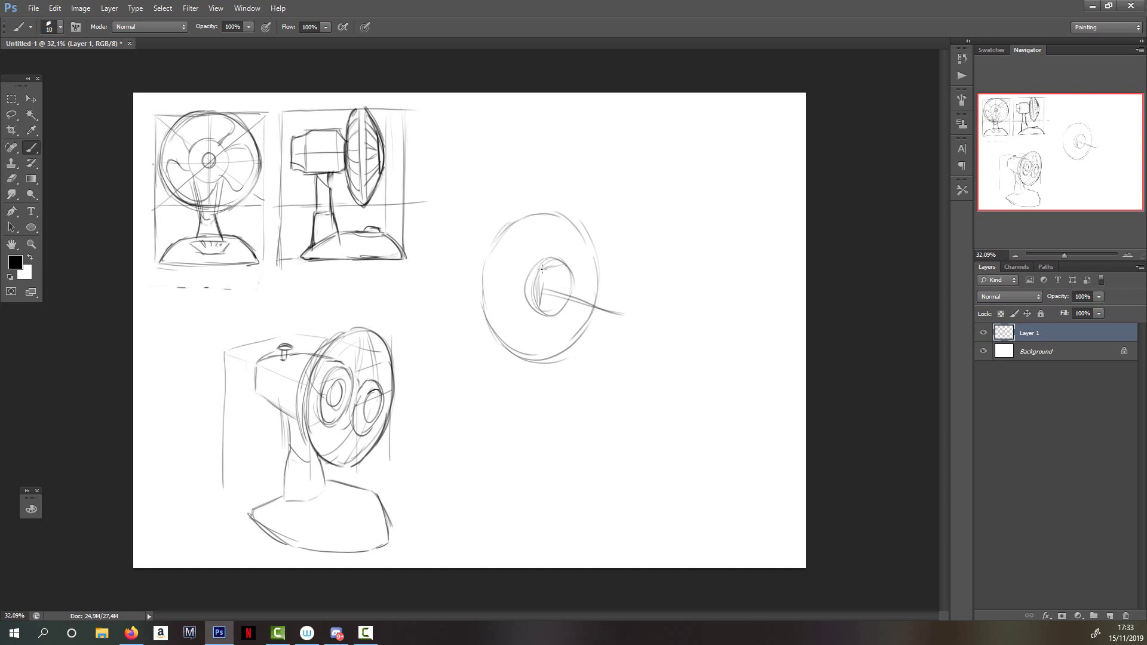
{"action": "mouse_move", "coordinate": [542, 270]}
{"action": "left_mouse_down"}
{"action": "mouse_move", "coordinate": [579, 260]}
{"action": "mouse_move", "coordinate": [617, 307]}
{"action": "mouse_move", "coordinate": [592, 316]}
{"action": "mouse_move", "coordinate": [606, 317]}
{"action": "left_mouse_up"}
{"action": "mouse_move", "coordinate": [541, 275]}
{"action": "left_mouse_down"}
{"action": "mouse_move", "coordinate": [543, 311]}
{"action": "mouse_move", "coordinate": [567, 328]}
{"action": "mouse_move", "coordinate": [612, 313]}
{"action": "left_mouse_up"}
{"action": "mouse_move", "coordinate": [508, 224]}
{"action": "left_mouse_down"}
{"action": "mouse_move", "coordinate": [480, 293]}
{"action": "mouse_move", "coordinate": [484, 320]}
{"action": "mouse_move", "coordinate": [501, 321]}
{"action": "mouse_move", "coordinate": [482, 295]}
{"action": "left_mouse_up"}
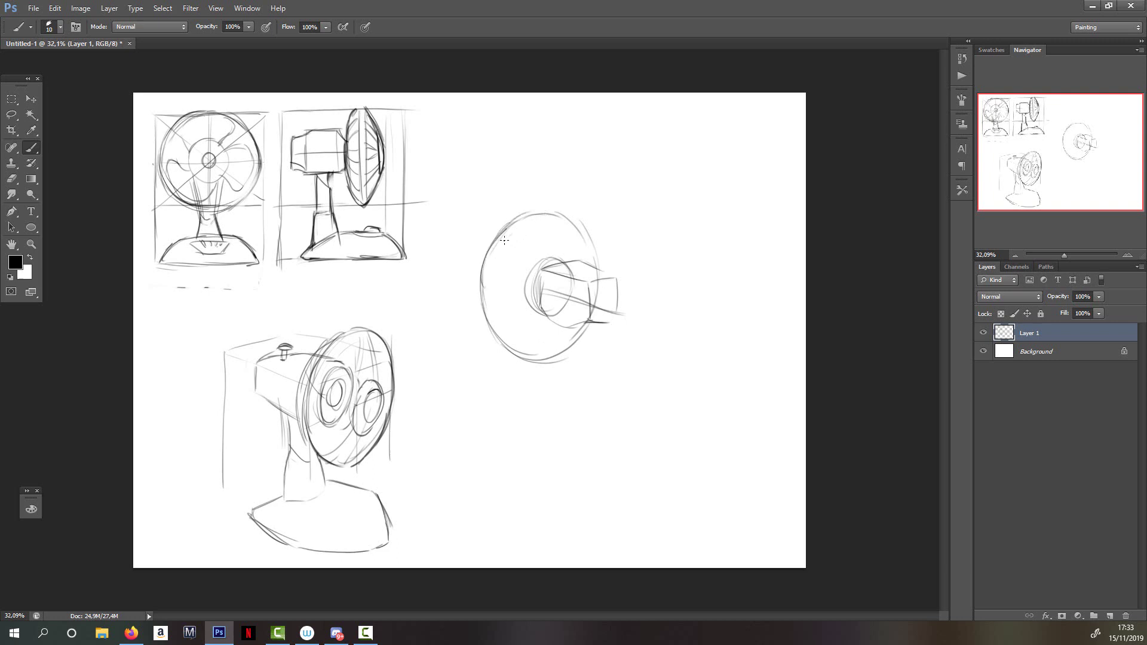
{"action": "mouse_move", "coordinate": [504, 240]}
{"action": "left_mouse_down"}
{"action": "mouse_move", "coordinate": [487, 315]}
{"action": "mouse_move", "coordinate": [515, 348]}
{"action": "mouse_move", "coordinate": [566, 219]}
{"action": "mouse_move", "coordinate": [590, 262]}
{"action": "left_mouse_up"}
{"action": "key", "text": "ctrl+z"}
{"action": "left_click_drag", "start_coordinate": [528, 348], "coordinate": [573, 332]}
{"action": "left_click_drag", "start_coordinate": [514, 263], "coordinate": [509, 292]}
{"action": "mouse_move", "coordinate": [536, 255]}
{"action": "left_mouse_down"}
{"action": "mouse_move", "coordinate": [507, 279]}
{"action": "mouse_move", "coordinate": [544, 306]}
{"action": "left_mouse_up"}
Add blade lines across the disc and begin the stand's neck below the hub
{"action": "mouse_move", "coordinate": [536, 220]}
{"action": "left_mouse_down"}
{"action": "mouse_move", "coordinate": [544, 257]}
{"action": "mouse_move", "coordinate": [565, 261]}
{"action": "left_mouse_up"}
{"action": "left_click_drag", "start_coordinate": [503, 241], "coordinate": [525, 291]}
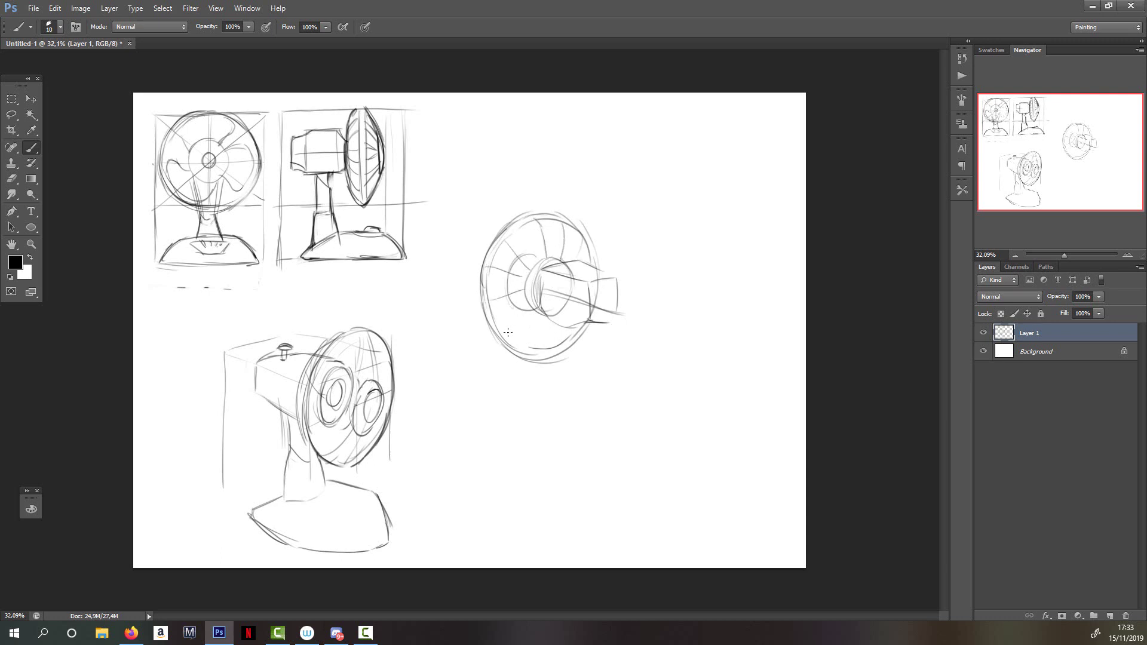
{"action": "left_click_drag", "start_coordinate": [505, 338], "coordinate": [533, 306]}
{"action": "mouse_move", "coordinate": [526, 361]}
{"action": "left_mouse_down"}
{"action": "mouse_move", "coordinate": [545, 313]}
{"action": "mouse_move", "coordinate": [561, 372]}
{"action": "left_mouse_up"}
{"action": "mouse_move", "coordinate": [557, 323]}
{"action": "left_mouse_down"}
{"action": "mouse_move", "coordinate": [555, 338]}
{"action": "mouse_move", "coordinate": [581, 320]}
{"action": "mouse_move", "coordinate": [560, 338]}
{"action": "mouse_move", "coordinate": [559, 385]}
{"action": "left_mouse_up"}
{"action": "mouse_move", "coordinate": [583, 337]}
{"action": "left_mouse_down"}
{"action": "mouse_move", "coordinate": [579, 385]}
{"action": "mouse_move", "coordinate": [546, 398]}
{"action": "mouse_move", "coordinate": [590, 424]}
{"action": "left_mouse_up"}
{"action": "mouse_move", "coordinate": [545, 392]}
{"action": "left_mouse_down"}
{"action": "mouse_move", "coordinate": [541, 426]}
{"action": "mouse_move", "coordinate": [565, 440]}
{"action": "mouse_move", "coordinate": [595, 426]}
{"action": "mouse_move", "coordinate": [540, 426]}
{"action": "left_mouse_up"}
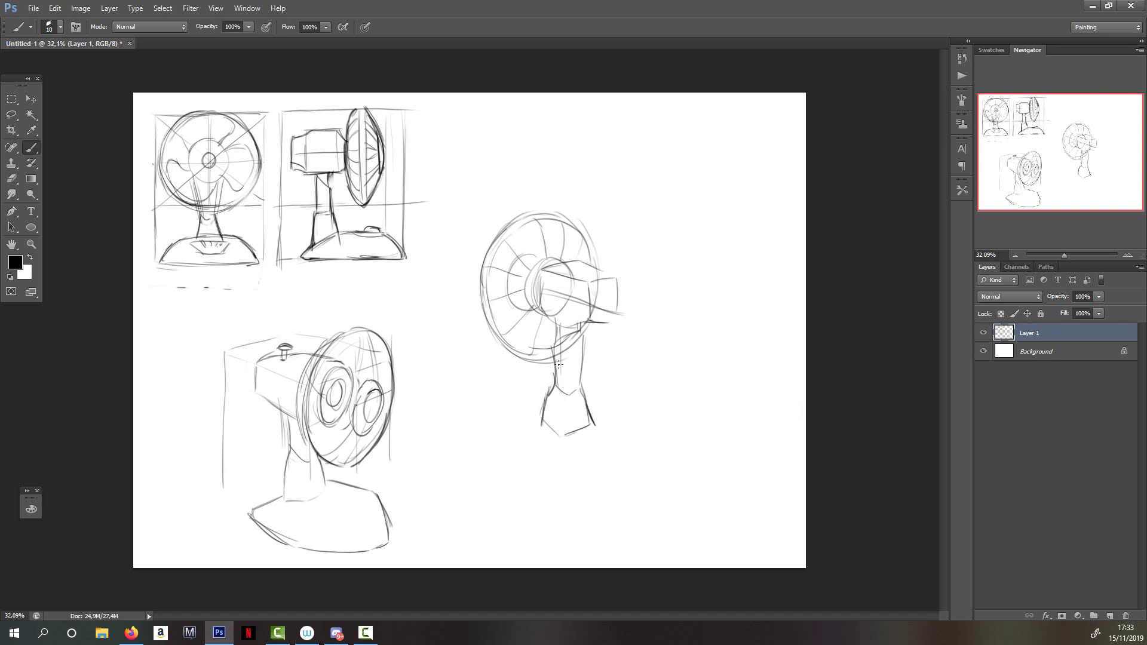
Redraw the neck lines and outline the rounded base beneath the right fan
{"action": "key", "text": "e"}
{"action": "key", "text": "b"}
{"action": "left_click_drag", "start_coordinate": [559, 338], "coordinate": [553, 385]}
{"action": "left_click_drag", "start_coordinate": [499, 411], "coordinate": [553, 396]}
{"action": "mouse_move", "coordinate": [488, 439]}
{"action": "left_mouse_down"}
{"action": "mouse_move", "coordinate": [488, 417]}
{"action": "mouse_move", "coordinate": [489, 443]}
{"action": "mouse_move", "coordinate": [546, 479]}
{"action": "left_mouse_up"}
{"action": "left_click_drag", "start_coordinate": [591, 406], "coordinate": [626, 446]}
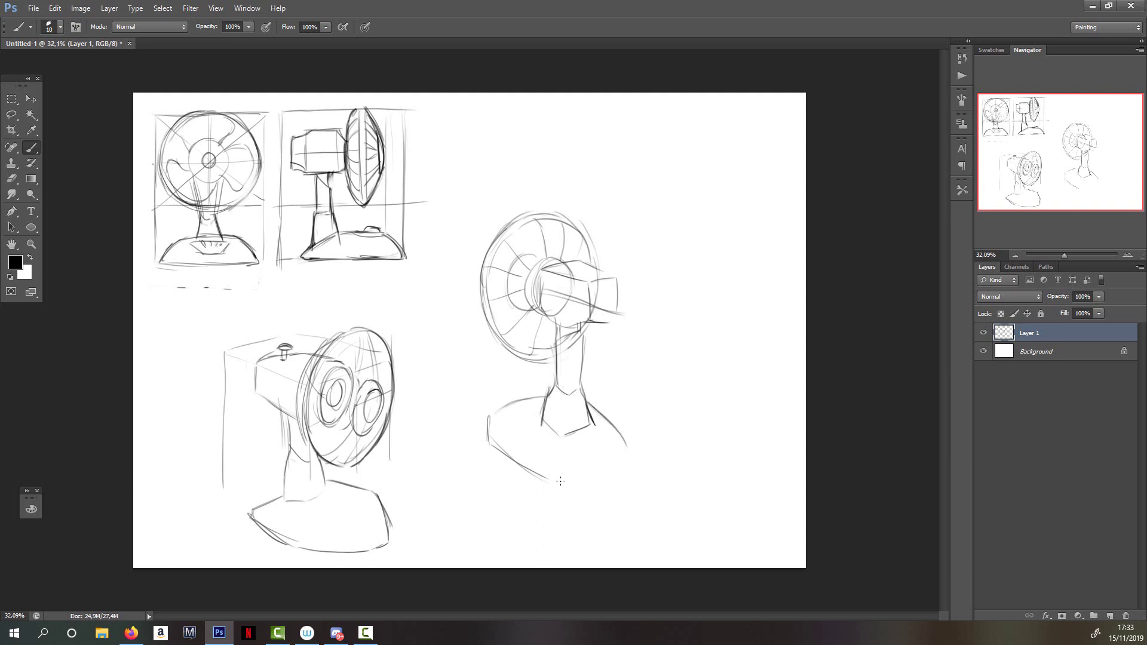
{"action": "left_click_drag", "start_coordinate": [560, 480], "coordinate": [627, 458]}
{"action": "left_click_drag", "start_coordinate": [530, 497], "coordinate": [649, 451]}
{"action": "left_click_drag", "start_coordinate": [457, 426], "coordinate": [549, 481]}
{"action": "left_click_drag", "start_coordinate": [624, 443], "coordinate": [625, 454]}
{"action": "mouse_move", "coordinate": [542, 421]}
{"action": "left_mouse_down"}
{"action": "mouse_move", "coordinate": [553, 432]}
{"action": "mouse_move", "coordinate": [541, 454]}
{"action": "mouse_move", "coordinate": [624, 452]}
{"action": "mouse_move", "coordinate": [605, 463]}
{"action": "left_mouse_up"}
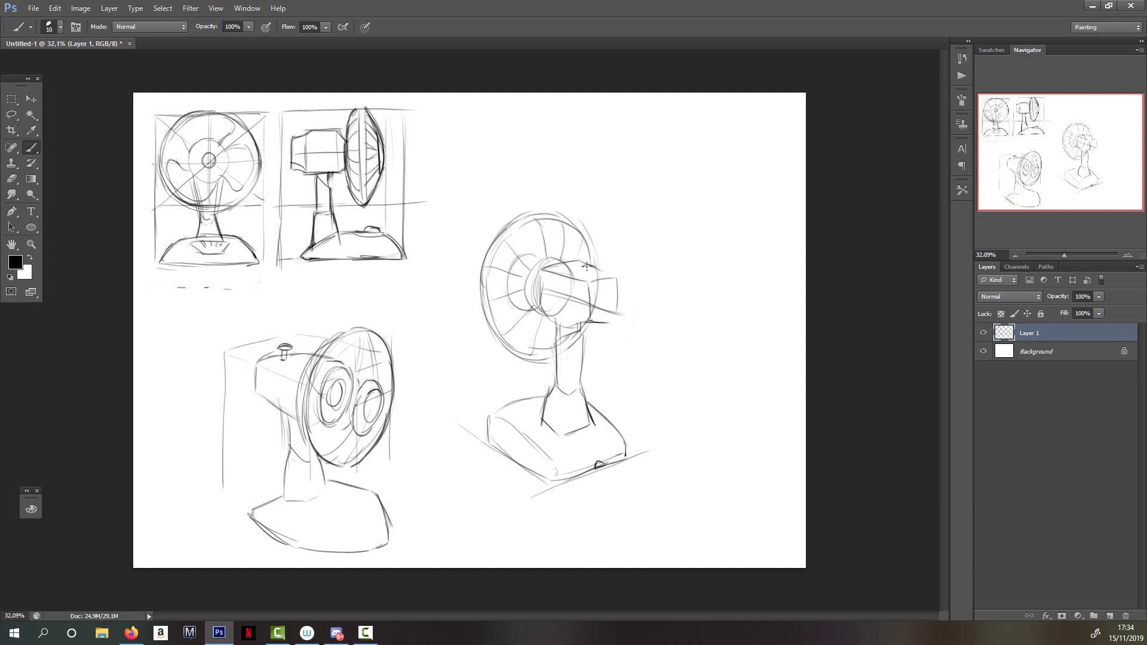
Darken the boxy motor housing edges, add a small front vent panel, and erase stray neck strokes
{"action": "mouse_move", "coordinate": [579, 268]}
{"action": "left_mouse_down"}
{"action": "mouse_move", "coordinate": [592, 267]}
{"action": "mouse_move", "coordinate": [584, 278]}
{"action": "mouse_move", "coordinate": [613, 275]}
{"action": "mouse_move", "coordinate": [617, 318]}
{"action": "mouse_move", "coordinate": [538, 322]}
{"action": "left_mouse_up"}
{"action": "left_click_drag", "start_coordinate": [540, 268], "coordinate": [538, 315]}
{"action": "mouse_move", "coordinate": [614, 285]}
{"action": "left_mouse_down"}
{"action": "mouse_move", "coordinate": [600, 287]}
{"action": "mouse_move", "coordinate": [593, 318]}
{"action": "mouse_move", "coordinate": [613, 280]}
{"action": "left_mouse_up"}
{"action": "left_click_drag", "start_coordinate": [612, 288], "coordinate": [614, 310]}
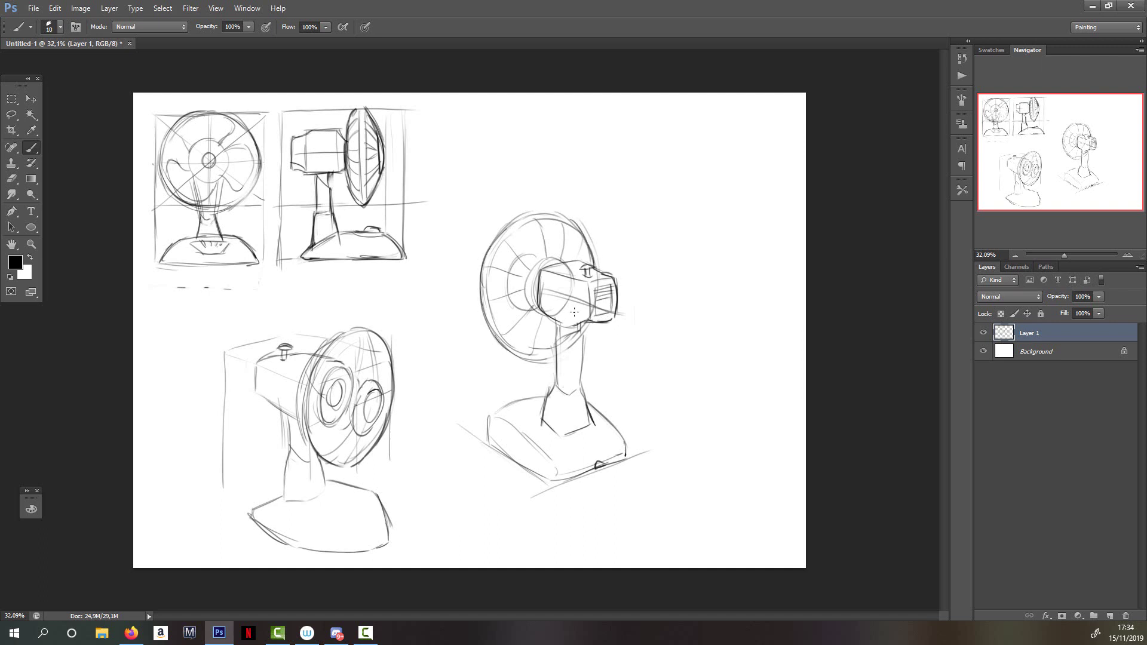
{"action": "key", "text": "e"}
{"action": "left_click_drag", "start_coordinate": [582, 331], "coordinate": [553, 363]}
{"action": "key", "text": "b"}
{"action": "key", "text": "alt+Tab"}
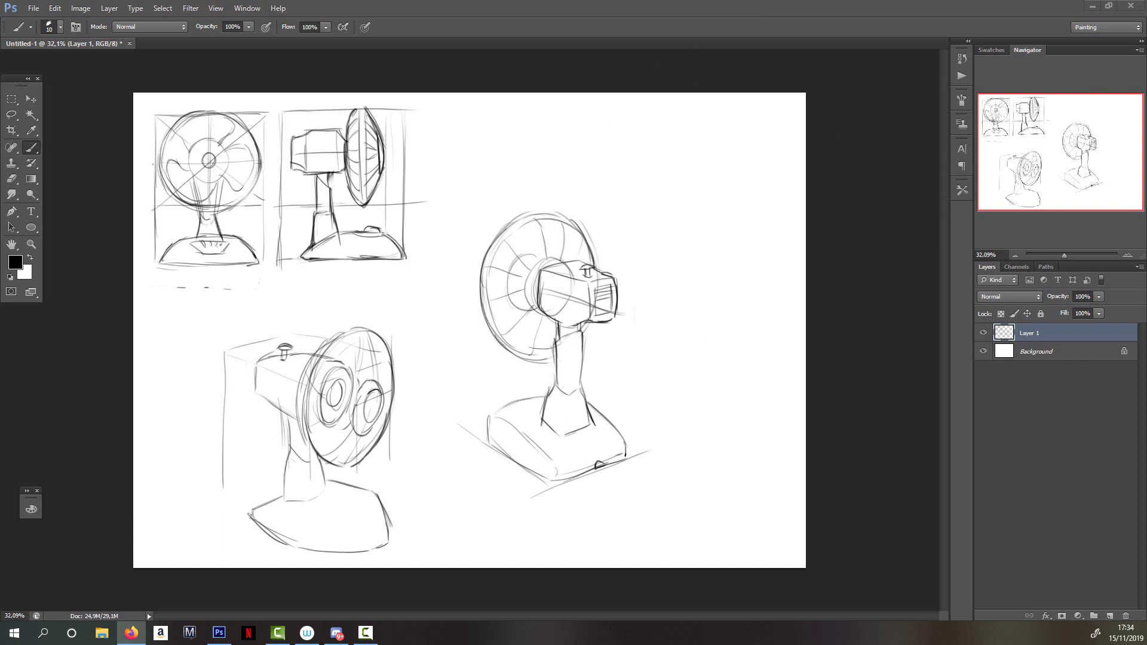
Lasso the right fan sketch and move it left and down
{"action": "left_click", "coordinate": [11, 114]}
{"action": "mouse_move", "coordinate": [506, 195]}
{"action": "left_mouse_down"}
{"action": "mouse_move", "coordinate": [442, 360]}
{"action": "mouse_move", "coordinate": [669, 235]}
{"action": "mouse_move", "coordinate": [525, 178]}
{"action": "left_mouse_up"}
{"action": "key", "text": "v"}
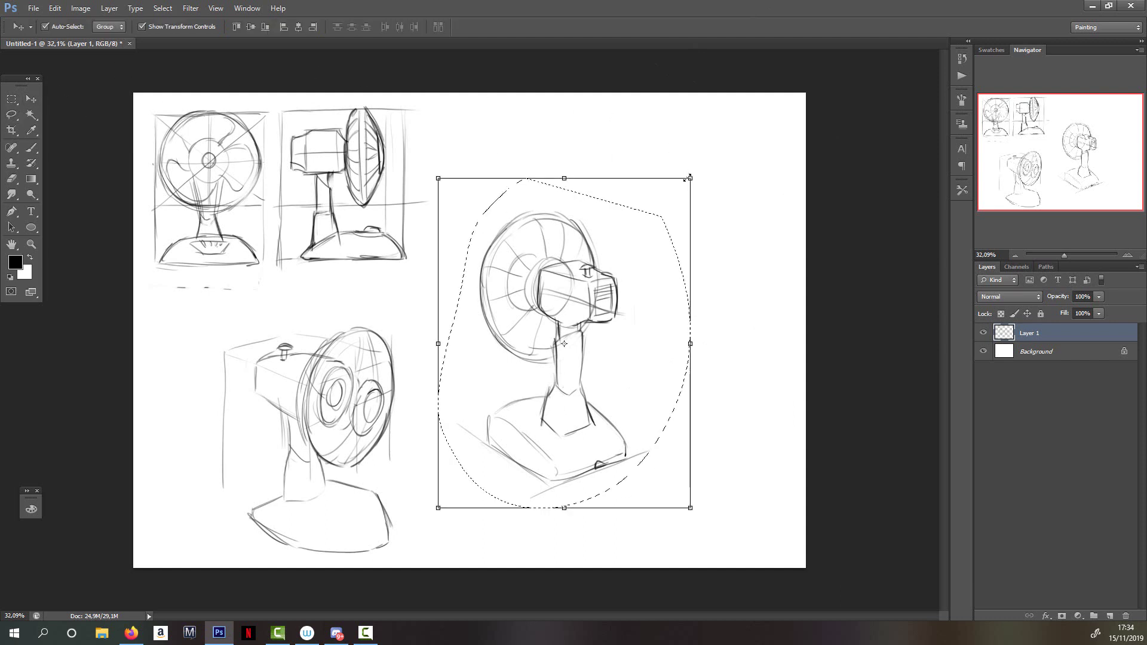
{"action": "left_click_drag", "start_coordinate": [603, 249], "coordinate": [553, 259]}
{"action": "left_click", "coordinate": [599, 26]}
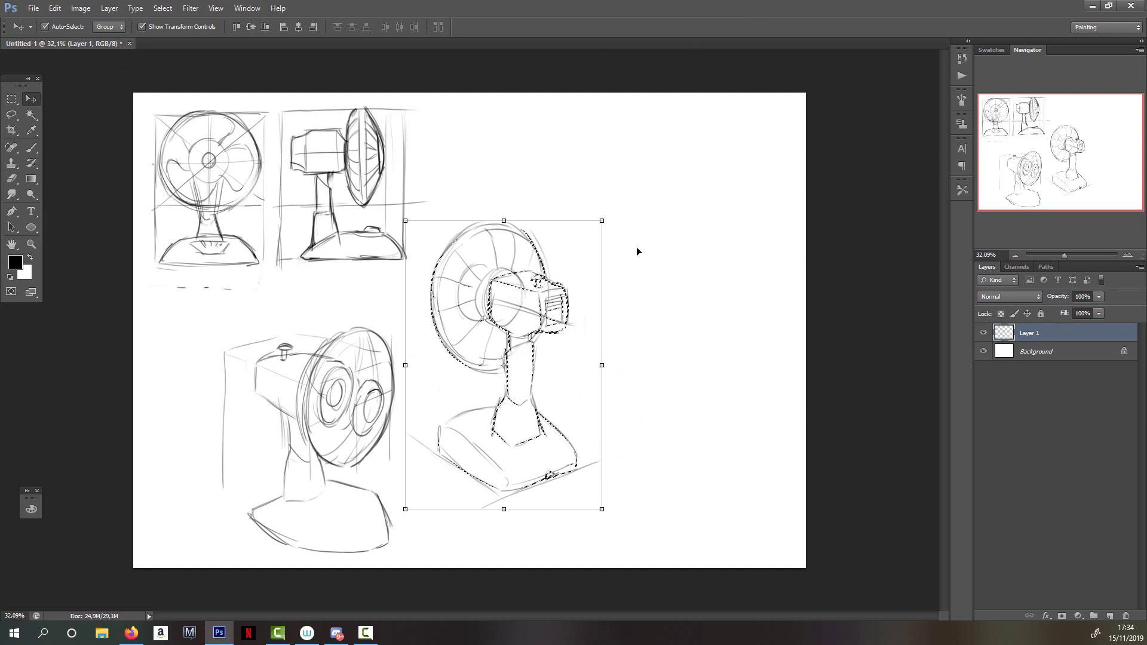
{"action": "key", "text": "ctrl+d"}
Lasso both lower fans, scale them to about 85% and shift them left
{"action": "key", "text": "l"}
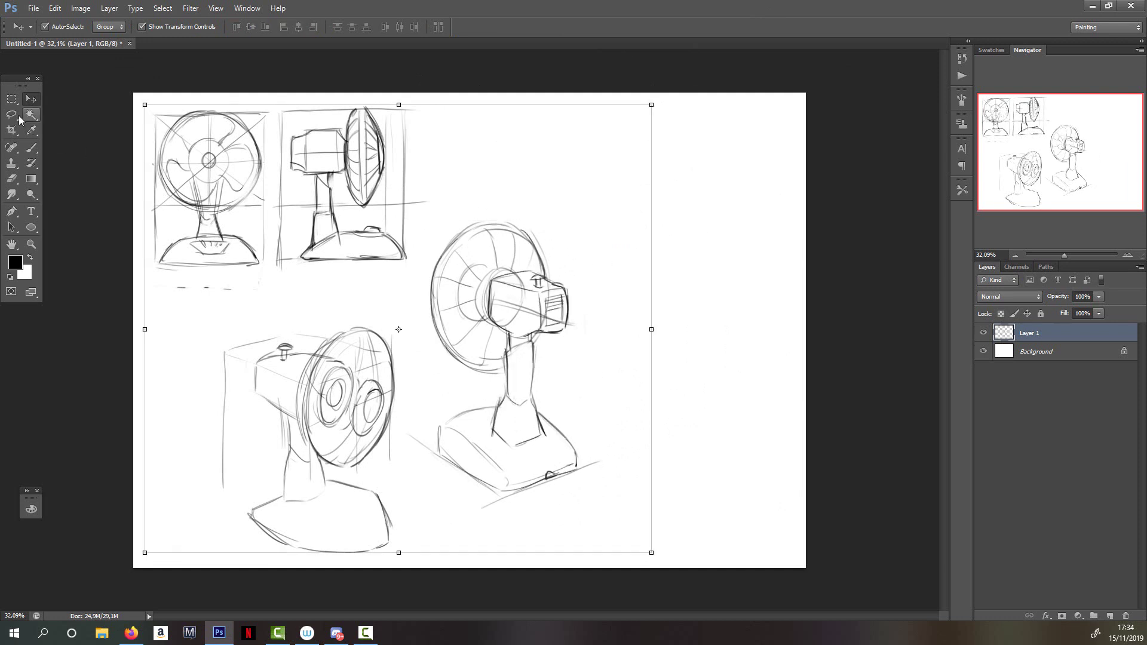
{"action": "mouse_move", "coordinate": [462, 197]}
{"action": "left_mouse_down"}
{"action": "mouse_move", "coordinate": [167, 405]}
{"action": "mouse_move", "coordinate": [594, 216]}
{"action": "mouse_move", "coordinate": [587, 244]}
{"action": "mouse_move", "coordinate": [431, 311]}
{"action": "left_mouse_up"}
{"action": "key", "text": "v"}
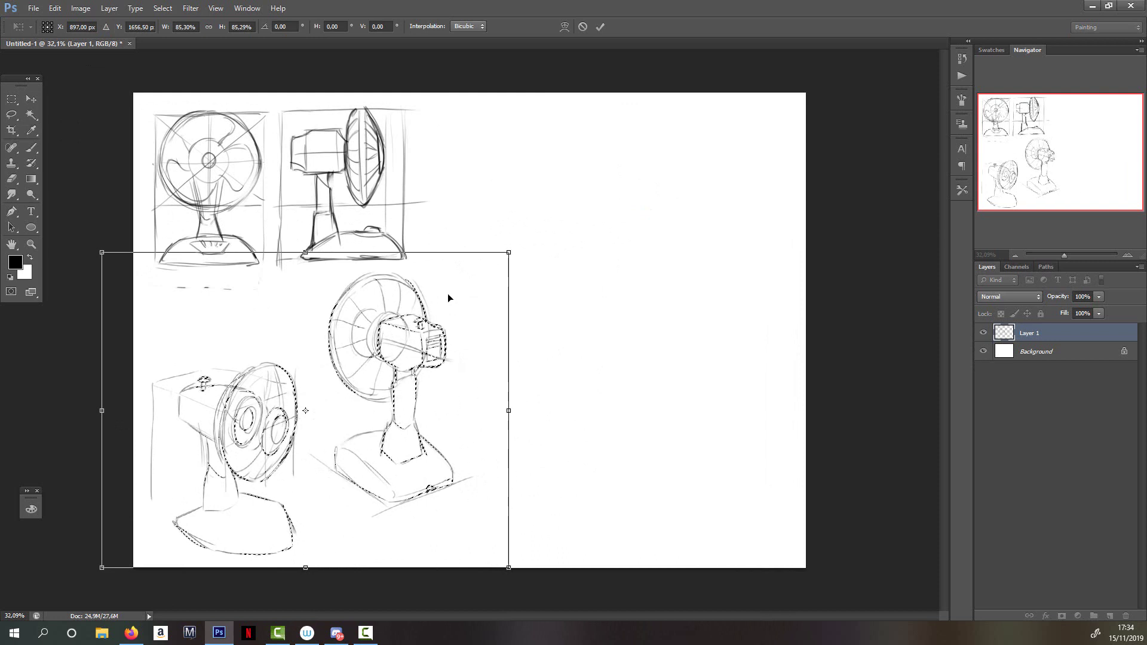
{"action": "key", "text": "Return"}
{"action": "key", "text": "ctrl+d"}
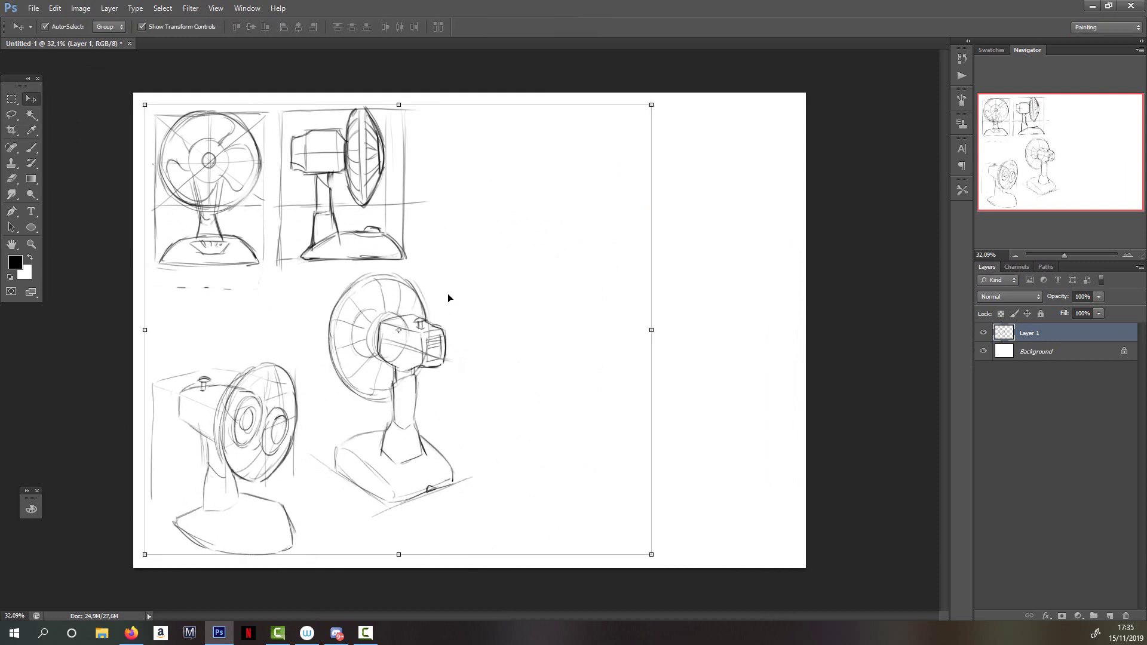
{"action": "left_click", "coordinate": [815, 187]}
On Layer 1, draw the circular outline of a new fan head in the upper right
{"action": "key", "text": "b"}
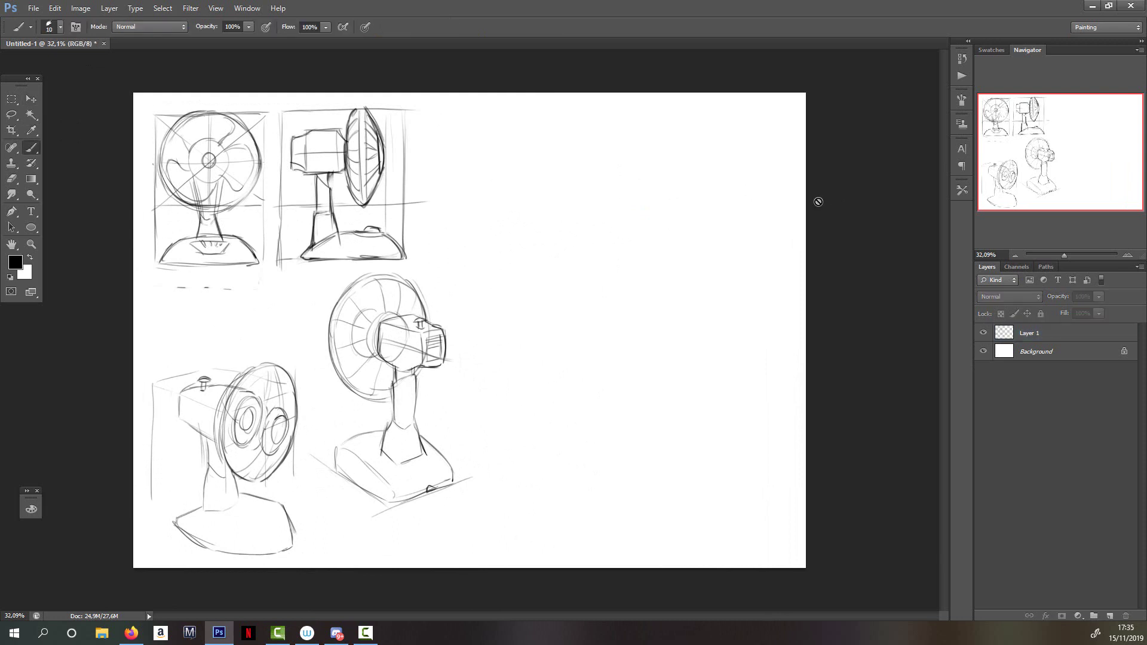
{"action": "left_click", "coordinate": [1029, 332]}
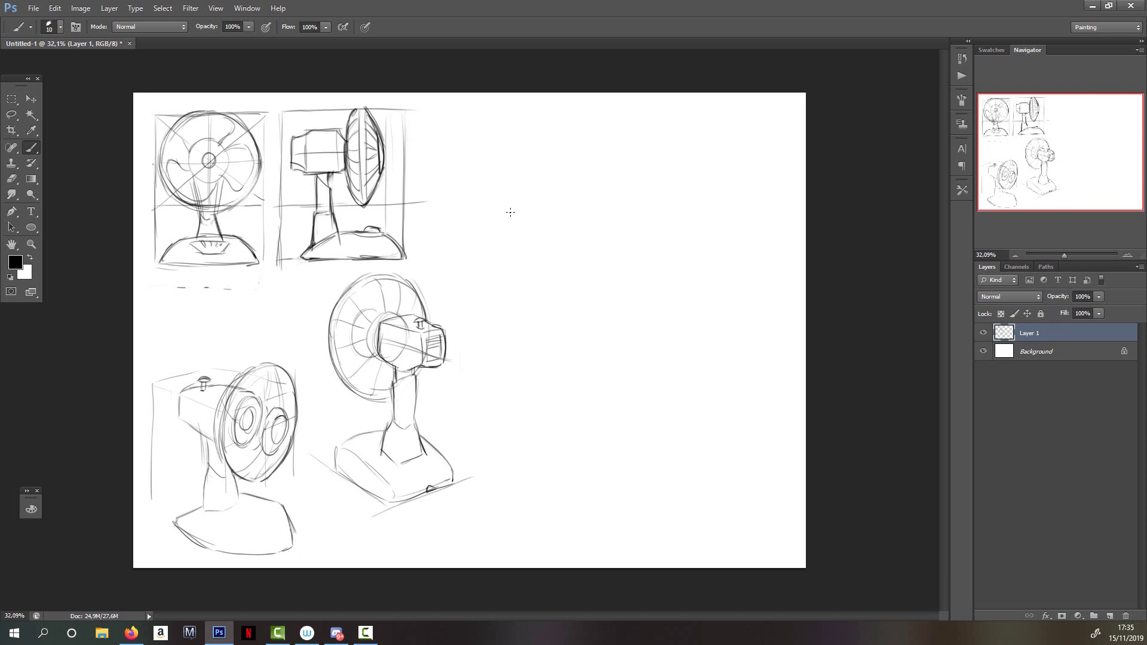
{"action": "left_click_drag", "start_coordinate": [553, 163], "coordinate": [587, 171]}
{"action": "left_click_drag", "start_coordinate": [515, 188], "coordinate": [518, 271]}
{"action": "left_click_drag", "start_coordinate": [568, 154], "coordinate": [610, 176]}
{"action": "mouse_move", "coordinate": [522, 248]}
{"action": "left_mouse_down"}
{"action": "mouse_move", "coordinate": [569, 222]}
{"action": "mouse_move", "coordinate": [568, 237]}
{"action": "left_mouse_up"}
{"action": "mouse_move", "coordinate": [553, 158]}
{"action": "left_mouse_down"}
{"action": "mouse_move", "coordinate": [618, 188]}
{"action": "mouse_move", "coordinate": [633, 245]}
{"action": "left_mouse_up"}
{"action": "mouse_move", "coordinate": [516, 189]}
{"action": "left_mouse_down"}
{"action": "mouse_move", "coordinate": [508, 261]}
{"action": "mouse_move", "coordinate": [567, 294]}
{"action": "left_mouse_up"}
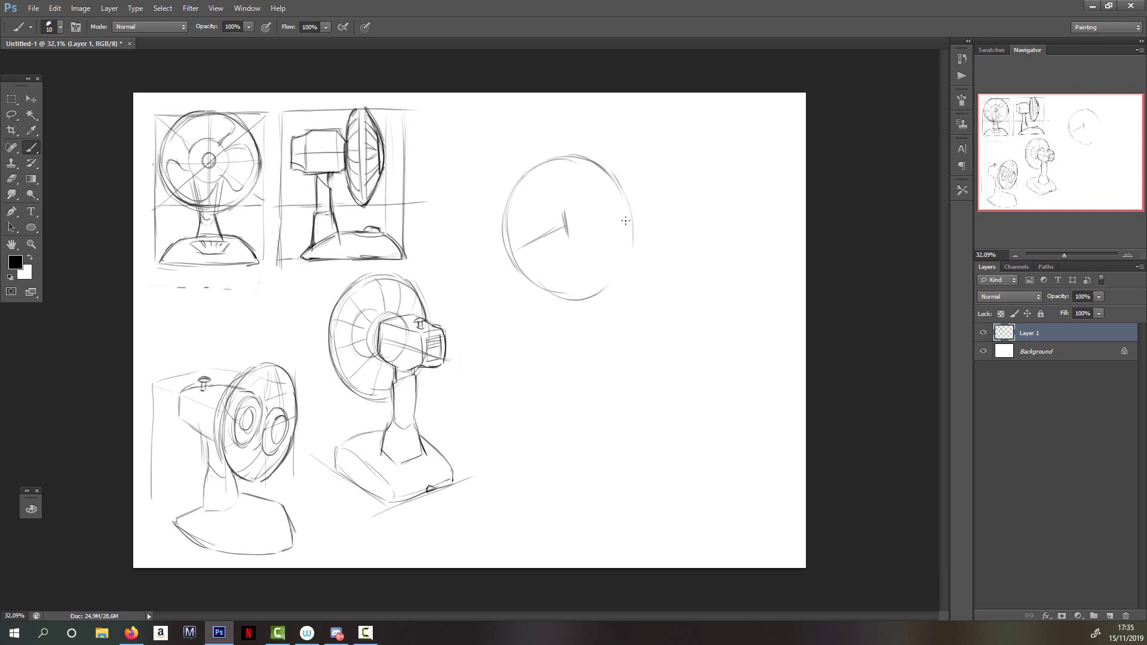
{"action": "mouse_move", "coordinate": [510, 259]}
{"action": "left_mouse_down"}
{"action": "mouse_move", "coordinate": [568, 300]}
{"action": "mouse_move", "coordinate": [611, 286]}
{"action": "left_mouse_up"}
{"action": "mouse_move", "coordinate": [611, 174]}
{"action": "left_mouse_down"}
{"action": "mouse_move", "coordinate": [633, 251]}
{"action": "mouse_move", "coordinate": [596, 293]}
{"action": "mouse_move", "coordinate": [632, 266]}
{"action": "mouse_move", "coordinate": [608, 284]}
{"action": "left_mouse_up"}
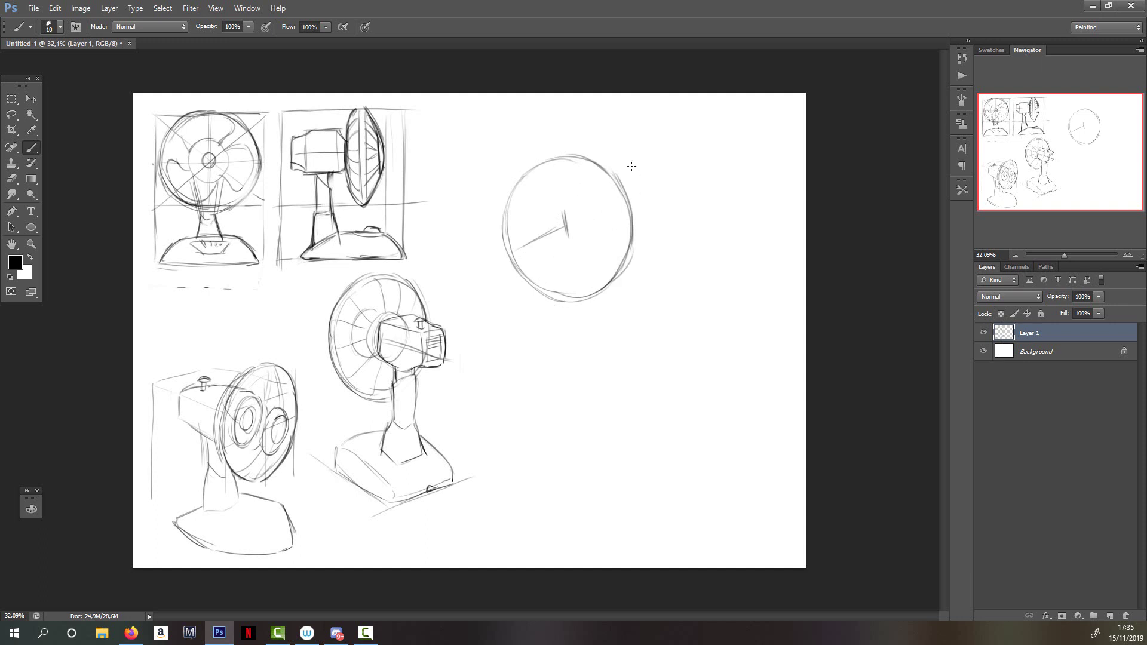
{"action": "left_click_drag", "start_coordinate": [537, 173], "coordinate": [508, 215]}
{"action": "mouse_move", "coordinate": [541, 164]}
{"action": "left_mouse_down"}
{"action": "mouse_move", "coordinate": [582, 160]}
{"action": "mouse_move", "coordinate": [607, 177]}
{"action": "mouse_move", "coordinate": [625, 230]}
{"action": "mouse_move", "coordinate": [614, 265]}
{"action": "left_mouse_up"}
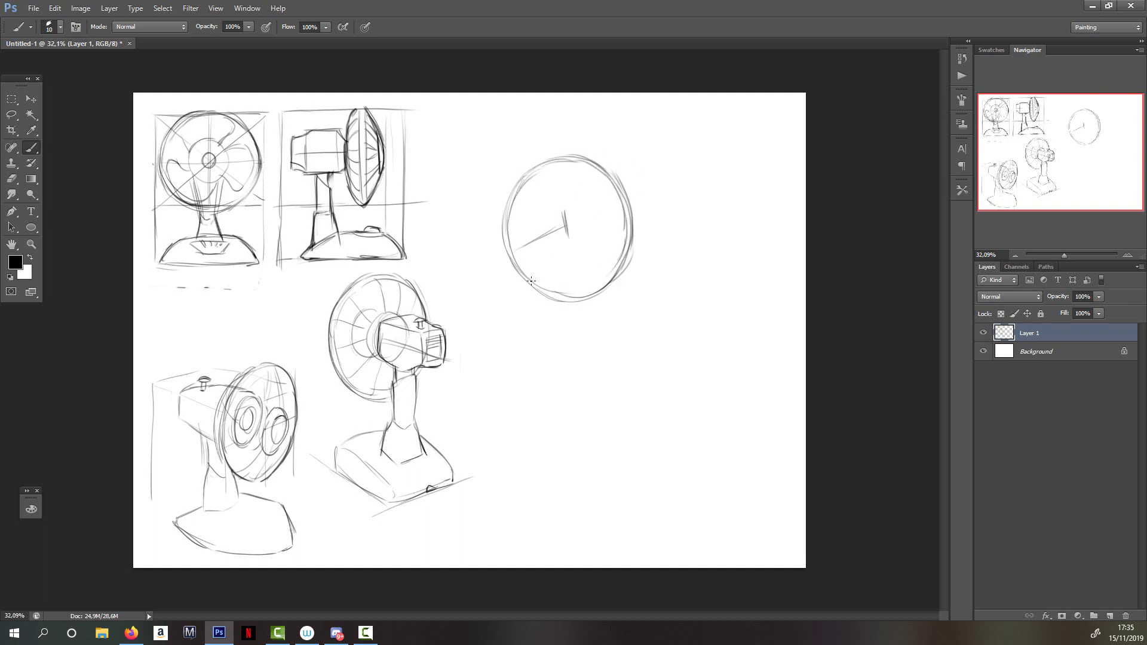
{"action": "mouse_move", "coordinate": [531, 281]}
{"action": "left_mouse_down"}
{"action": "mouse_move", "coordinate": [621, 267]}
{"action": "mouse_move", "coordinate": [589, 290]}
{"action": "mouse_move", "coordinate": [609, 272]}
{"action": "mouse_move", "coordinate": [599, 281]}
{"action": "left_mouse_up"}
{"action": "key", "text": "ctrl+alt+z"}
{"action": "key", "text": "ctrl+alt+z"}
Draw the inner hub circle, a vertical guide and spokes radiating inside the fan head
{"action": "mouse_move", "coordinate": [535, 214]}
{"action": "left_mouse_down"}
{"action": "mouse_move", "coordinate": [570, 198]}
{"action": "mouse_move", "coordinate": [589, 230]}
{"action": "mouse_move", "coordinate": [579, 258]}
{"action": "left_mouse_up"}
{"action": "left_click_drag", "start_coordinate": [537, 225], "coordinate": [576, 264]}
{"action": "left_click_drag", "start_coordinate": [581, 211], "coordinate": [574, 267]}
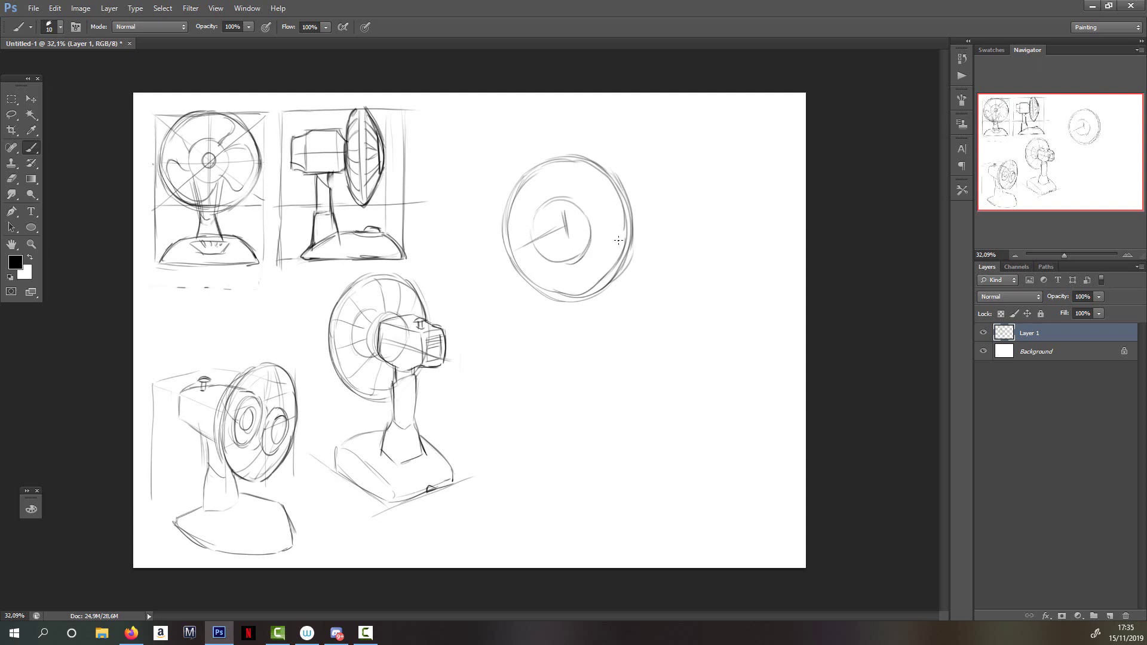
{"action": "left_click_drag", "start_coordinate": [565, 179], "coordinate": [560, 260]}
{"action": "left_click_drag", "start_coordinate": [561, 206], "coordinate": [560, 290]}
{"action": "mouse_move", "coordinate": [543, 242]}
{"action": "left_mouse_down"}
{"action": "mouse_move", "coordinate": [623, 233]}
{"action": "mouse_move", "coordinate": [616, 171]}
{"action": "left_mouse_up"}
{"action": "left_click_drag", "start_coordinate": [574, 219], "coordinate": [617, 190]}
{"action": "left_click_drag", "start_coordinate": [583, 229], "coordinate": [624, 209]}
{"action": "mouse_move", "coordinate": [539, 175]}
{"action": "left_mouse_down"}
{"action": "mouse_move", "coordinate": [547, 205]}
{"action": "mouse_move", "coordinate": [513, 264]}
{"action": "mouse_move", "coordinate": [523, 286]}
{"action": "mouse_move", "coordinate": [597, 289]}
{"action": "mouse_move", "coordinate": [613, 265]}
{"action": "left_mouse_up"}
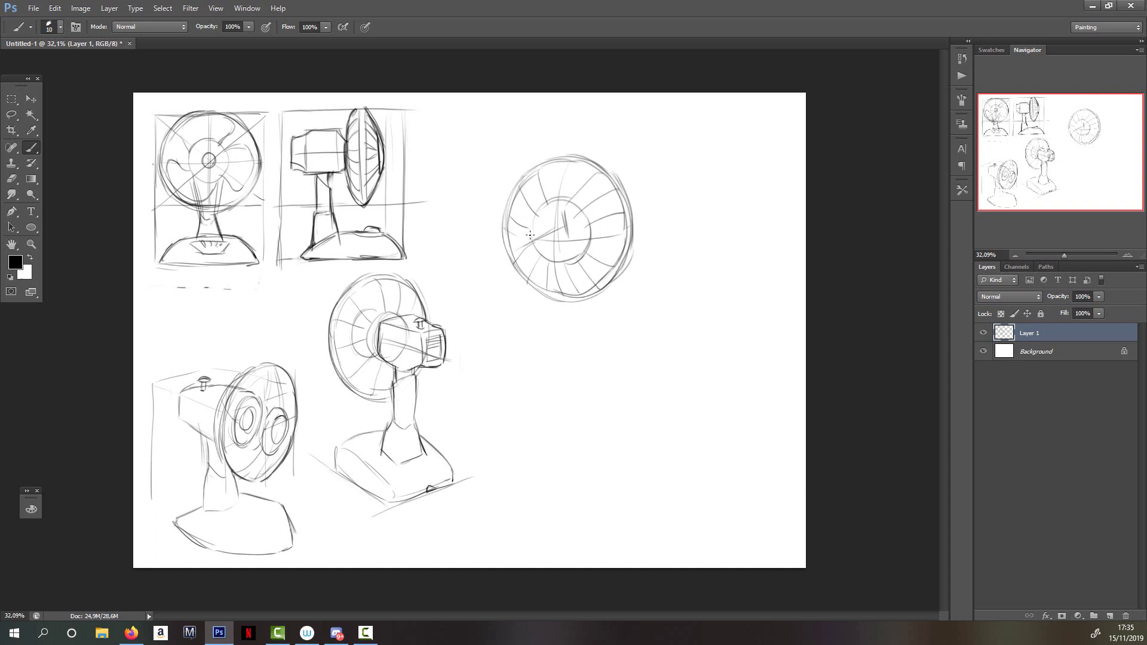
{"action": "left_click_drag", "start_coordinate": [525, 242], "coordinate": [517, 258]}
{"action": "left_click_drag", "start_coordinate": [536, 213], "coordinate": [518, 229]}
{"action": "mouse_move", "coordinate": [575, 205]}
{"action": "left_mouse_down"}
{"action": "mouse_move", "coordinate": [548, 211]}
{"action": "mouse_move", "coordinate": [581, 247]}
{"action": "mouse_move", "coordinate": [578, 266]}
{"action": "left_mouse_up"}
{"action": "mouse_move", "coordinate": [525, 230]}
{"action": "left_mouse_down"}
{"action": "mouse_move", "coordinate": [520, 265]}
{"action": "mouse_move", "coordinate": [567, 269]}
{"action": "mouse_move", "coordinate": [564, 228]}
{"action": "mouse_move", "coordinate": [571, 268]}
{"action": "left_mouse_up"}
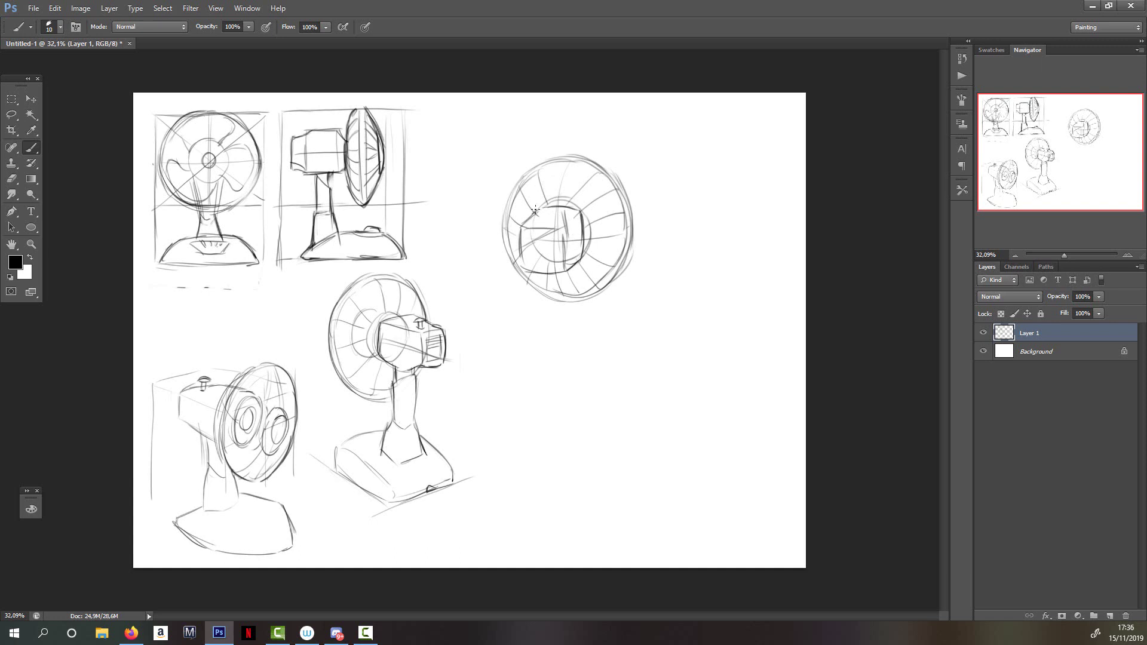
Add a small knob atop the hub and the stand's edges below the head
{"action": "left_click_drag", "start_coordinate": [527, 214], "coordinate": [539, 220]}
{"action": "left_click_drag", "start_coordinate": [543, 274], "coordinate": [546, 327]}
{"action": "mouse_move", "coordinate": [572, 274]}
{"action": "left_mouse_down"}
{"action": "mouse_move", "coordinate": [568, 331]}
{"action": "mouse_move", "coordinate": [576, 272]}
{"action": "left_mouse_up"}
{"action": "mouse_move", "coordinate": [550, 329]}
{"action": "left_mouse_down"}
{"action": "mouse_move", "coordinate": [576, 332]}
{"action": "mouse_move", "coordinate": [536, 351]}
{"action": "mouse_move", "coordinate": [566, 355]}
{"action": "mouse_move", "coordinate": [565, 373]}
{"action": "mouse_move", "coordinate": [538, 366]}
{"action": "mouse_move", "coordinate": [582, 338]}
{"action": "mouse_move", "coordinate": [583, 361]}
{"action": "mouse_move", "coordinate": [567, 374]}
{"action": "mouse_move", "coordinate": [536, 368]}
{"action": "left_mouse_up"}
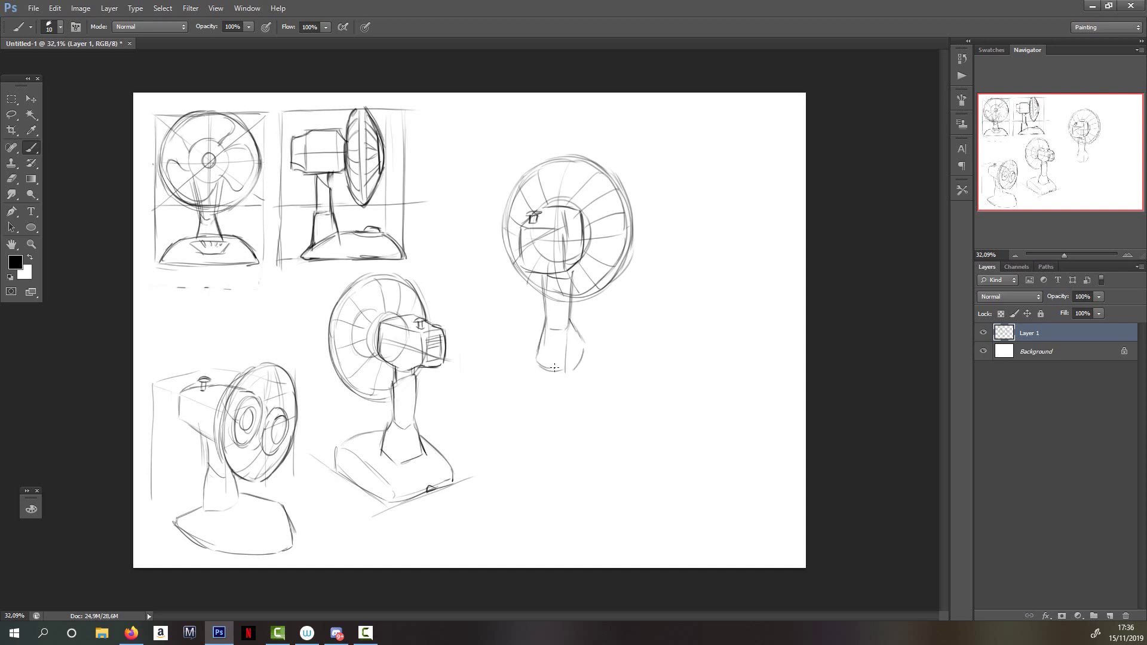
Reinforce the stand's right edge and draw the base's sides, erasing a stray upper-right edge
{"action": "mouse_move", "coordinate": [574, 334]}
{"action": "left_mouse_down"}
{"action": "mouse_move", "coordinate": [584, 344]}
{"action": "mouse_move", "coordinate": [607, 328]}
{"action": "mouse_move", "coordinate": [629, 352]}
{"action": "left_mouse_up"}
{"action": "mouse_move", "coordinate": [543, 325]}
{"action": "left_mouse_down"}
{"action": "mouse_move", "coordinate": [502, 357]}
{"action": "mouse_move", "coordinate": [496, 385]}
{"action": "mouse_move", "coordinate": [572, 416]}
{"action": "left_mouse_up"}
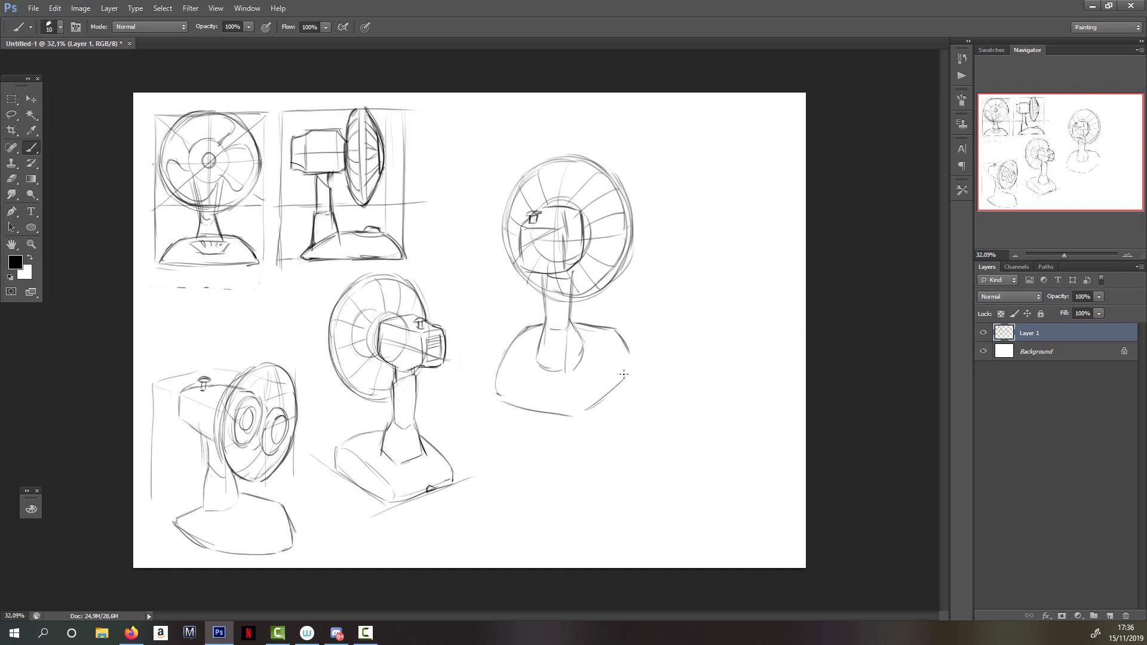
{"action": "left_click_drag", "start_coordinate": [627, 359], "coordinate": [578, 413]}
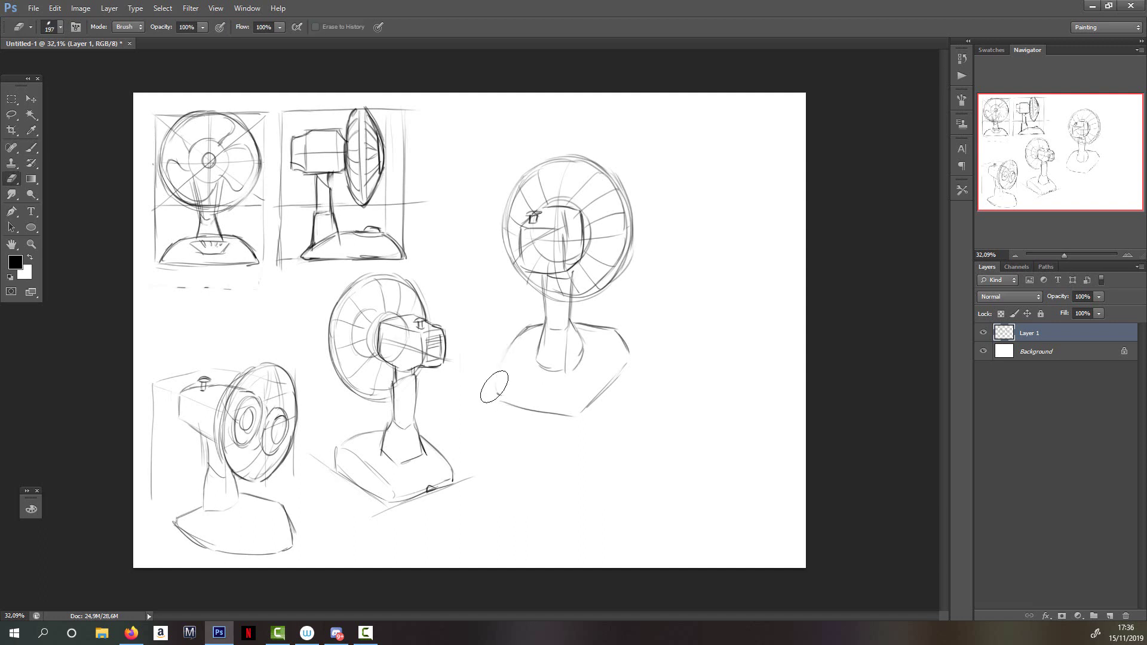
{"action": "left_click_drag", "start_coordinate": [514, 343], "coordinate": [497, 384]}
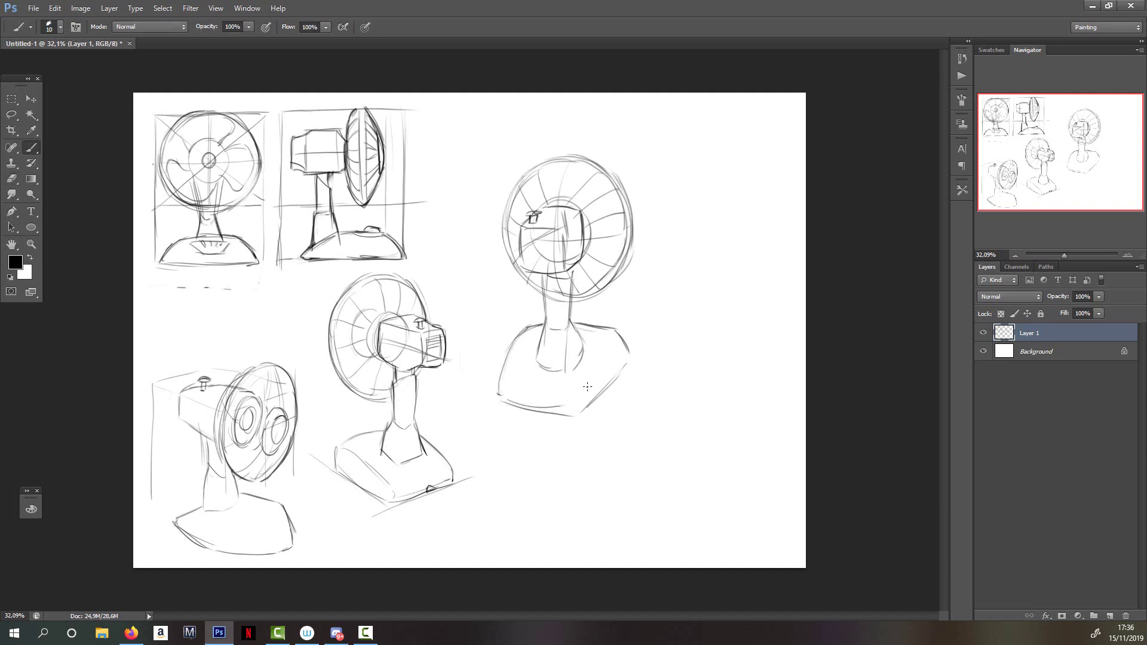
{"action": "key", "text": "e"}
{"action": "mouse_move", "coordinate": [591, 324]}
{"action": "left_mouse_down"}
{"action": "mouse_move", "coordinate": [628, 347]}
{"action": "mouse_move", "coordinate": [615, 332]}
{"action": "mouse_move", "coordinate": [624, 336]}
{"action": "mouse_move", "coordinate": [625, 357]}
{"action": "left_mouse_up"}
{"action": "key", "text": "b"}
{"action": "left_click_drag", "start_coordinate": [565, 424], "coordinate": [634, 351]}
{"action": "left_click_drag", "start_coordinate": [497, 393], "coordinate": [486, 410]}
Add a perspective guide line and redraw the base's left edge, bottom curve and right side
{"action": "mouse_move", "coordinate": [471, 210]}
{"action": "left_mouse_down"}
{"action": "mouse_move", "coordinate": [545, 158]}
{"action": "mouse_move", "coordinate": [632, 161]}
{"action": "mouse_move", "coordinate": [630, 358]}
{"action": "mouse_move", "coordinate": [569, 405]}
{"action": "left_mouse_up"}
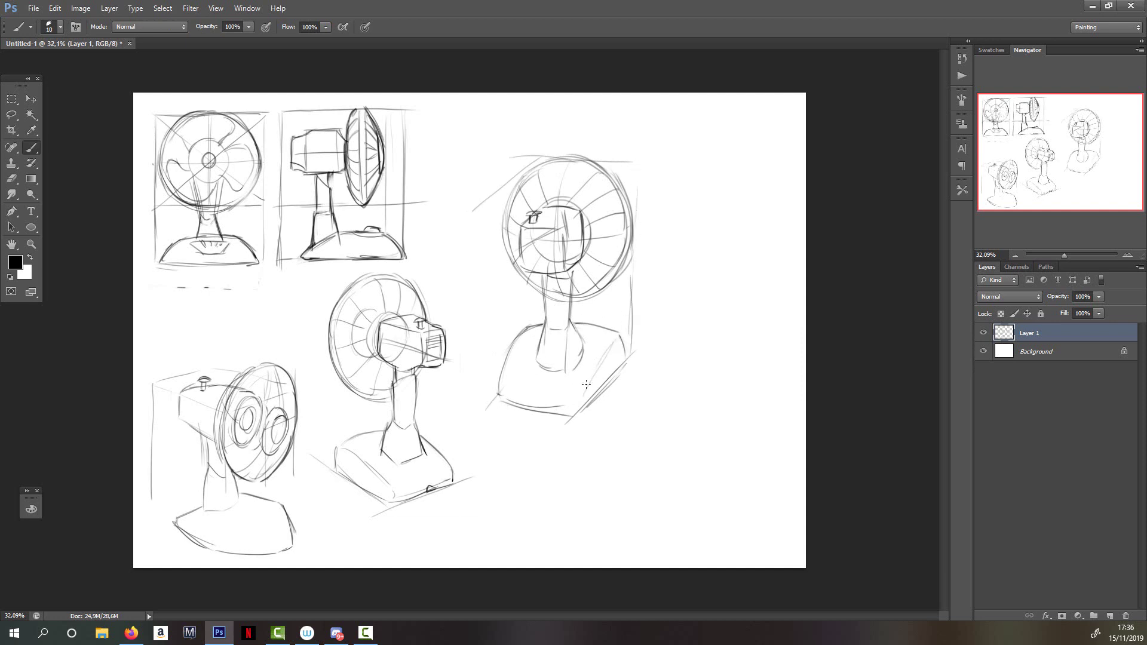
{"action": "left_click_drag", "start_coordinate": [518, 331], "coordinate": [503, 386]}
{"action": "key", "text": "e"}
{"action": "left_click_drag", "start_coordinate": [567, 412], "coordinate": [498, 397]}
{"action": "key", "text": "b"}
{"action": "mouse_move", "coordinate": [521, 328]}
{"action": "left_mouse_down"}
{"action": "mouse_move", "coordinate": [507, 382]}
{"action": "mouse_move", "coordinate": [572, 397]}
{"action": "left_mouse_up"}
{"action": "key", "text": "e"}
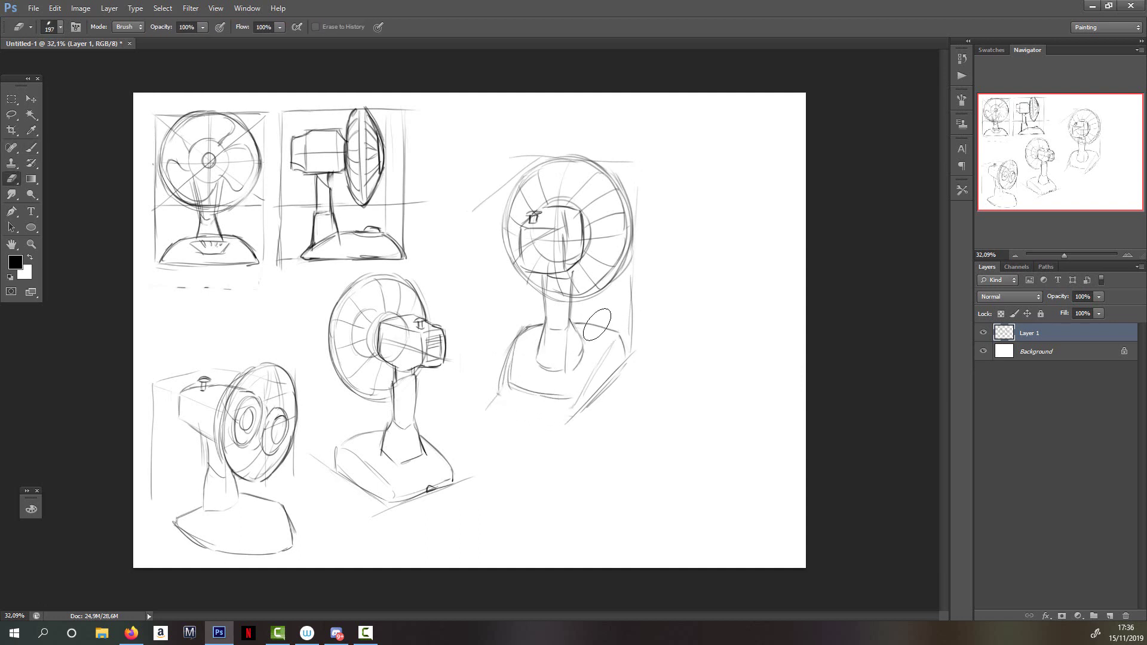
{"action": "key", "text": "b"}
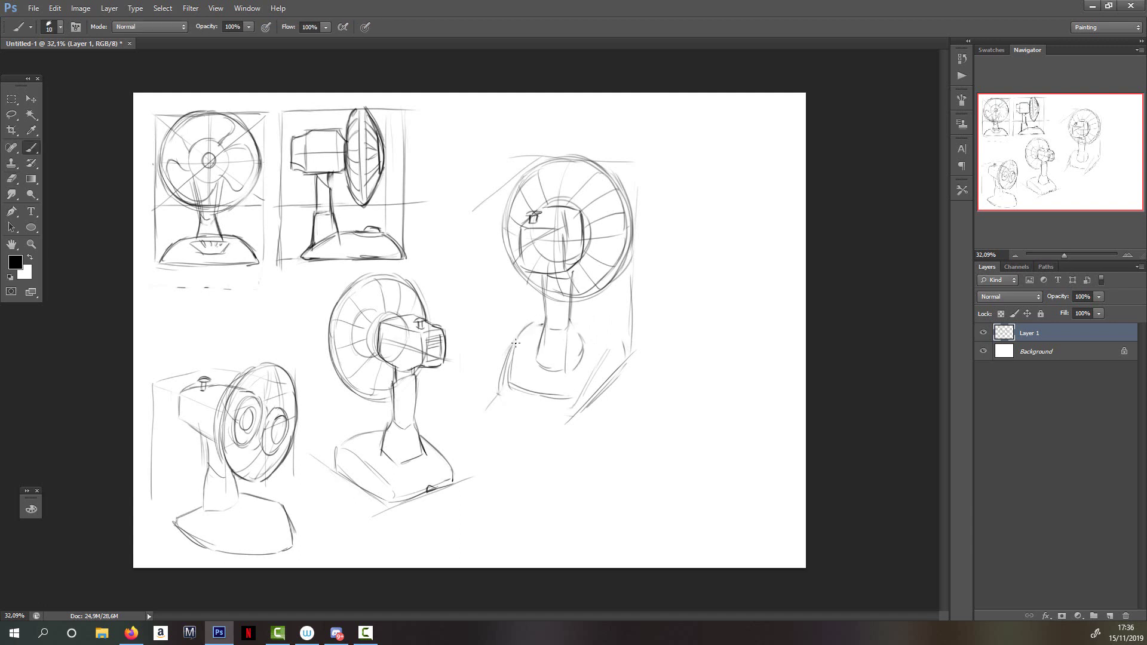
{"action": "mouse_move", "coordinate": [515, 343]}
{"action": "left_mouse_down"}
{"action": "mouse_move", "coordinate": [553, 307]}
{"action": "mouse_move", "coordinate": [618, 311]}
{"action": "mouse_move", "coordinate": [635, 326]}
{"action": "mouse_move", "coordinate": [633, 357]}
{"action": "mouse_move", "coordinate": [571, 401]}
{"action": "left_mouse_up"}
{"action": "left_click_drag", "start_coordinate": [627, 332], "coordinate": [587, 383]}
{"action": "left_click_drag", "start_coordinate": [505, 381], "coordinate": [523, 329]}
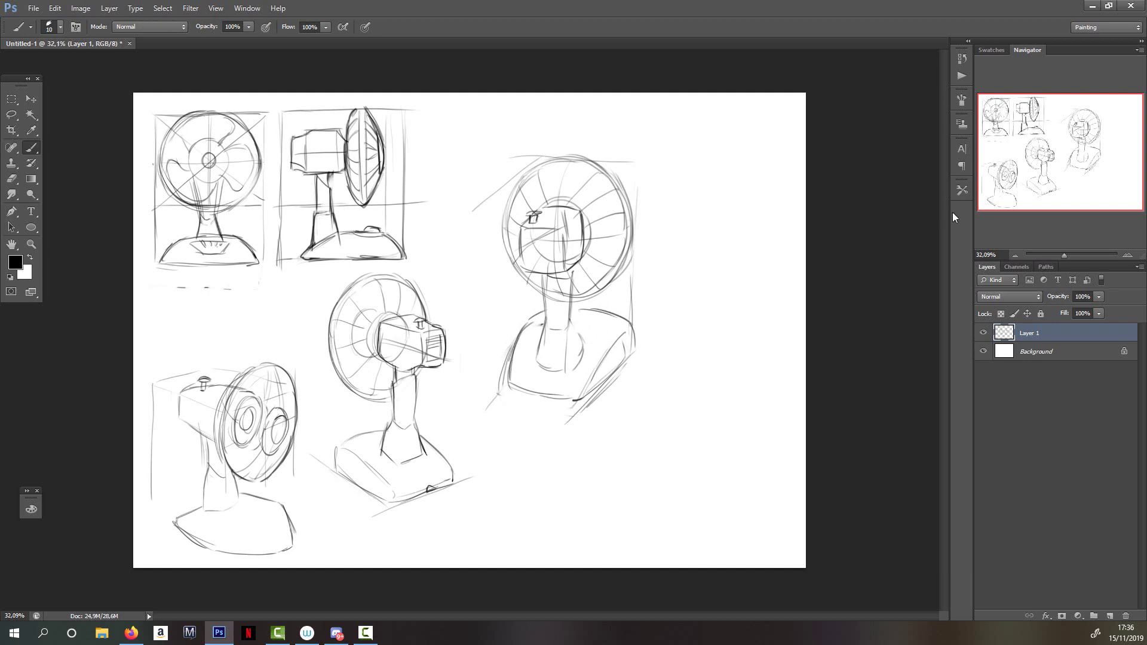
Shrink the upper-right fan sketch to about 80% and shift it up-left beside the top views
{"action": "left_click", "coordinate": [16, 113]}
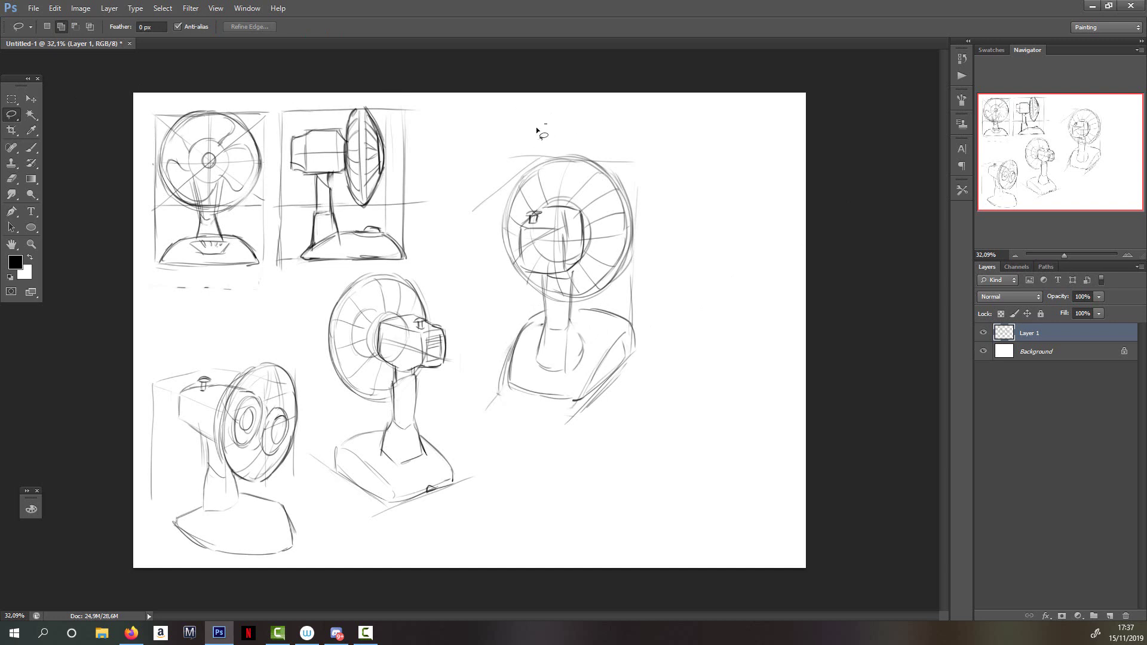
{"action": "mouse_move", "coordinate": [537, 128]}
{"action": "left_mouse_down"}
{"action": "mouse_move", "coordinate": [474, 332]}
{"action": "mouse_move", "coordinate": [686, 174]}
{"action": "mouse_move", "coordinate": [538, 125]}
{"action": "left_mouse_up"}
{"action": "left_click", "coordinate": [31, 99]}
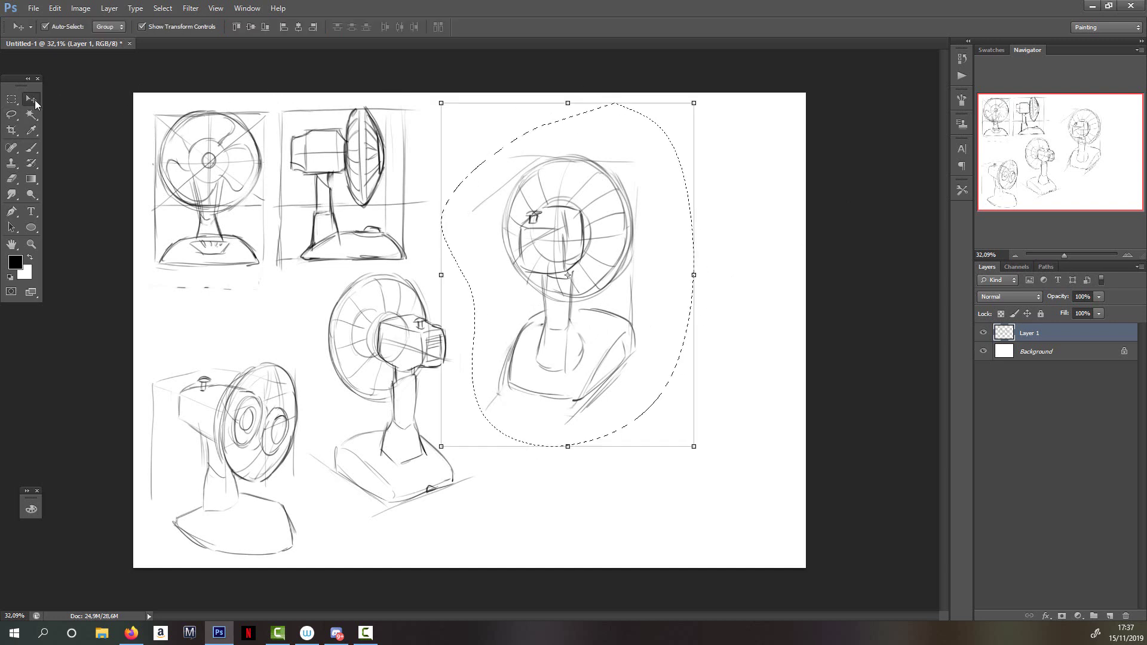
{"action": "left_click_drag", "start_coordinate": [694, 102], "coordinate": [666, 136]}
{"action": "left_click_drag", "start_coordinate": [627, 179], "coordinate": [564, 124]}
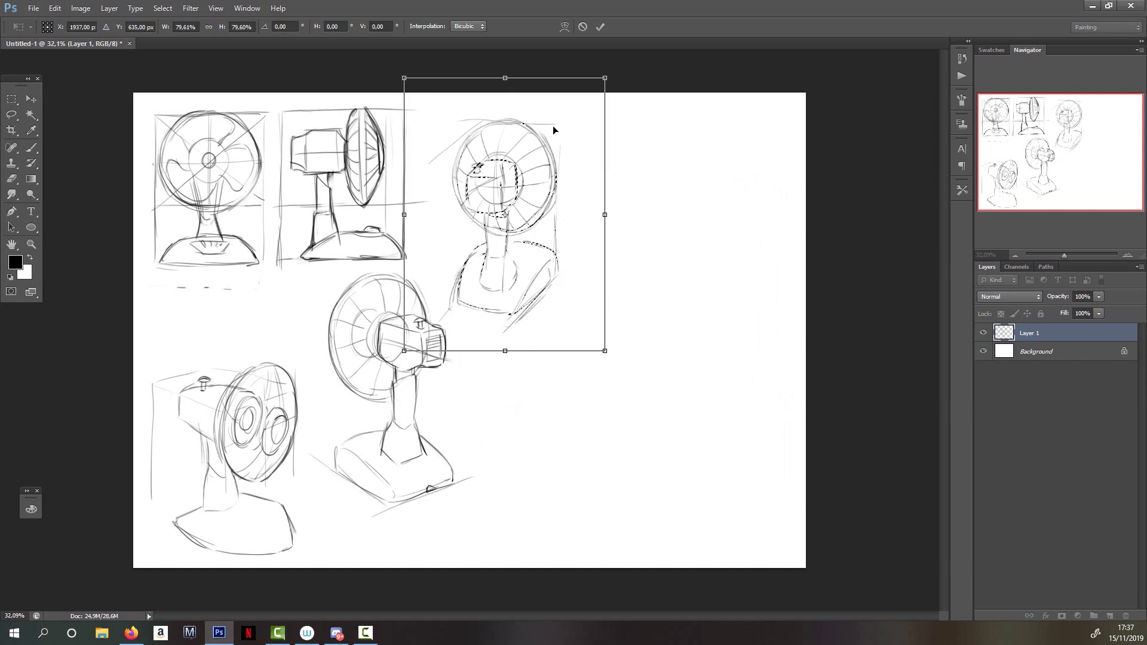
{"action": "key", "text": "Return"}
{"action": "key", "text": "ctrl+d"}
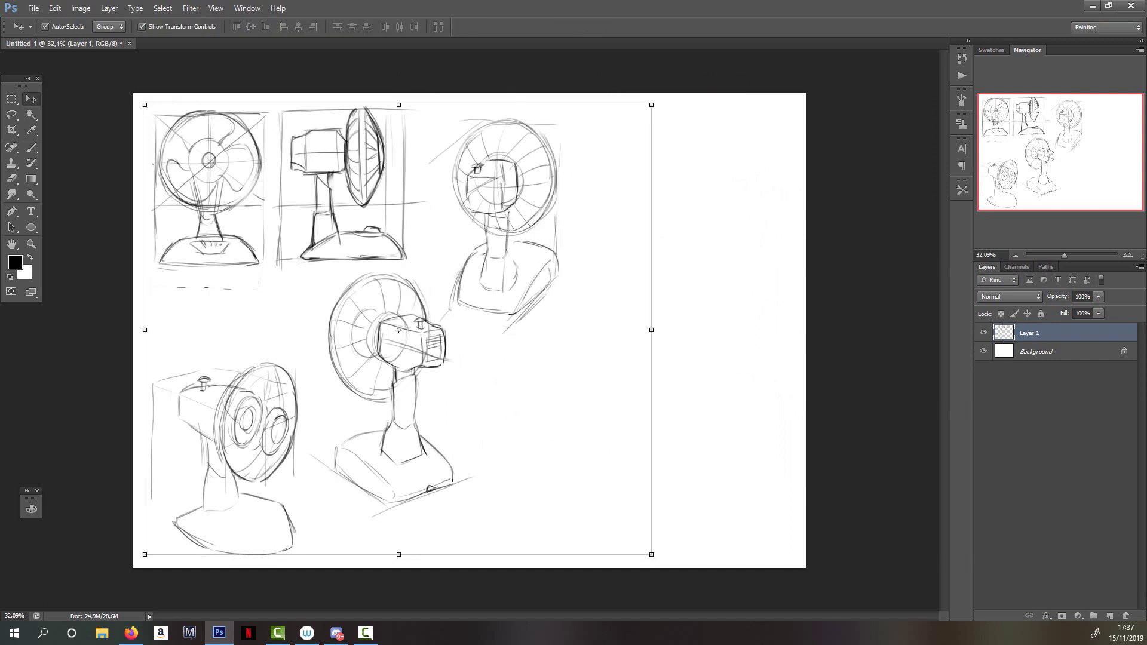
{"action": "key", "text": "alt+Tab"}
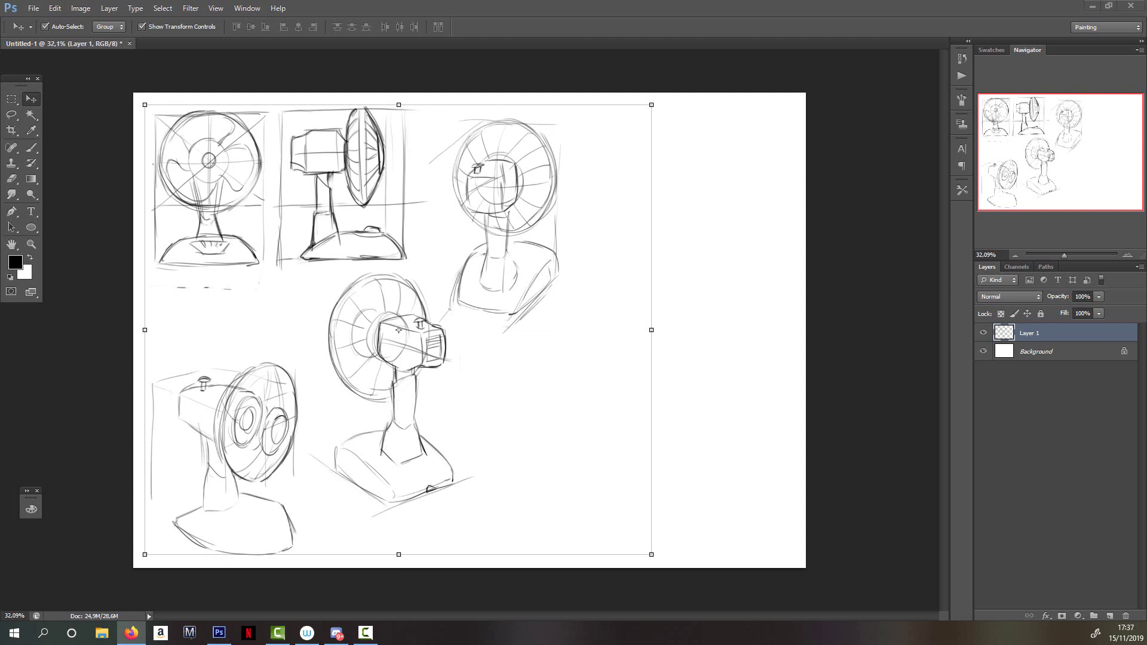
{"action": "left_click", "coordinate": [818, 281]}
{"action": "key", "text": "b"}
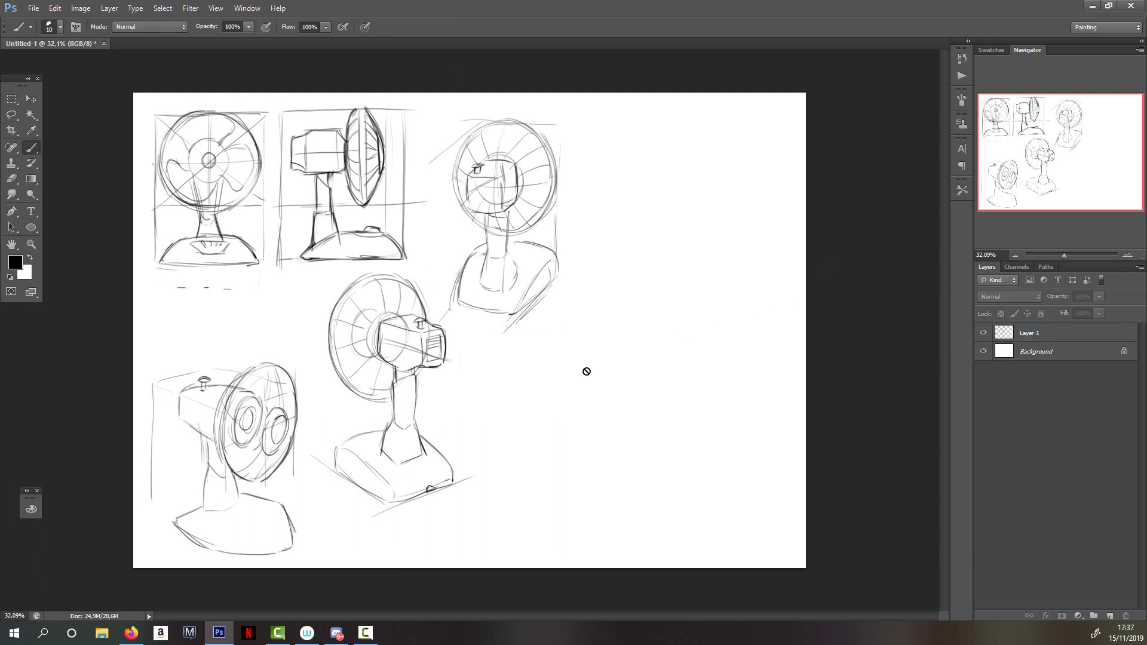
On Layer 1, lay in vertical and horizontal construction lines for a new fan right of centre
{"action": "left_click", "coordinate": [1030, 334]}
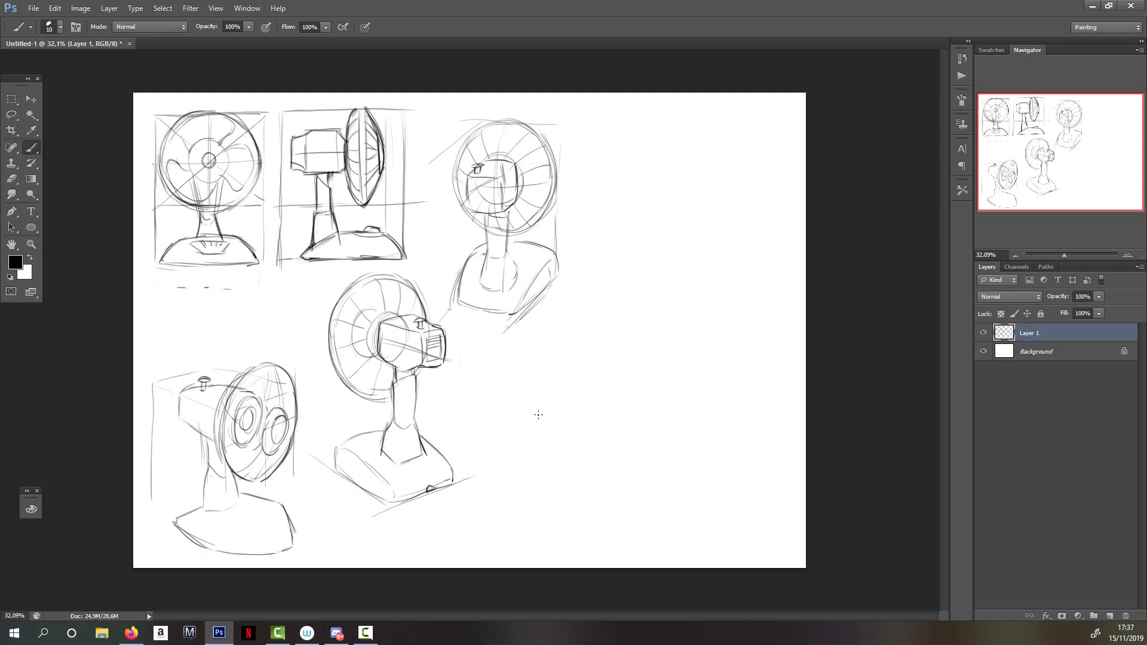
{"action": "left_click_drag", "start_coordinate": [542, 393], "coordinate": [541, 460]}
{"action": "left_click_drag", "start_coordinate": [543, 414], "coordinate": [544, 499]}
{"action": "left_click_drag", "start_coordinate": [491, 419], "coordinate": [588, 411]}
{"action": "key", "text": "ctrl+z"}
{"action": "mouse_move", "coordinate": [500, 418]}
{"action": "left_mouse_down"}
{"action": "mouse_move", "coordinate": [579, 411]}
{"action": "mouse_move", "coordinate": [578, 421]}
{"action": "left_mouse_up"}
Draw the dish-shaped guard rim with doubled, darkened edges and lines radiating from the hub
{"action": "left_click_drag", "start_coordinate": [582, 346], "coordinate": [564, 448]}
{"action": "key", "text": "ctrl+z"}
{"action": "mouse_move", "coordinate": [580, 338]}
{"action": "left_mouse_down"}
{"action": "mouse_move", "coordinate": [578, 467]}
{"action": "mouse_move", "coordinate": [611, 369]}
{"action": "mouse_move", "coordinate": [588, 335]}
{"action": "mouse_move", "coordinate": [607, 378]}
{"action": "mouse_move", "coordinate": [592, 470]}
{"action": "left_mouse_up"}
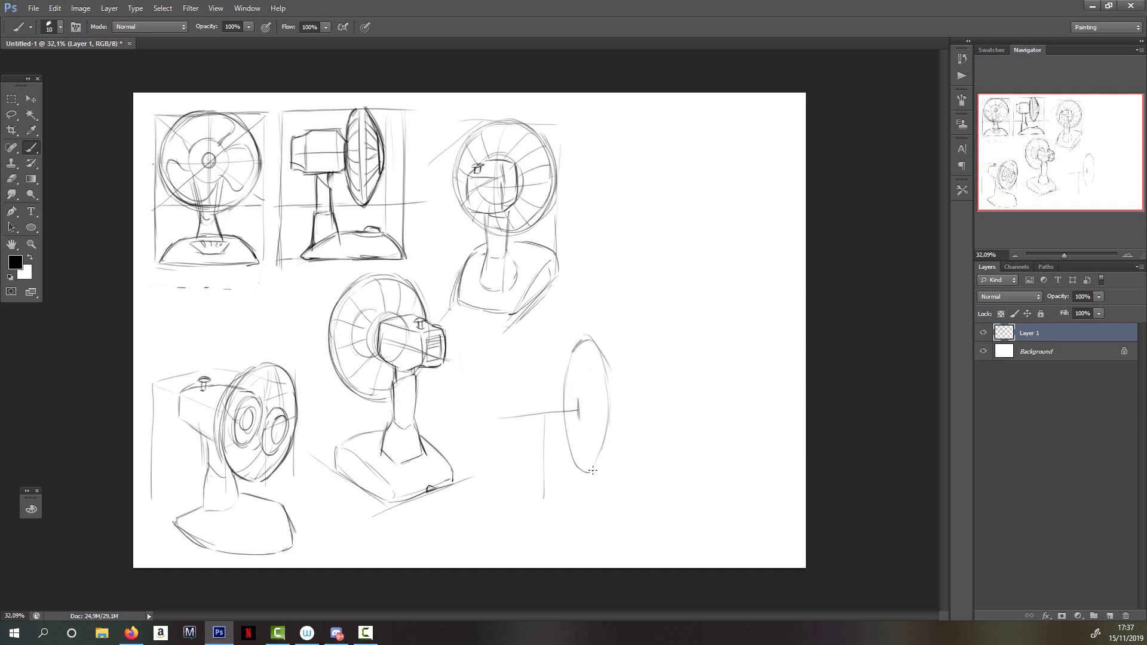
{"action": "left_click_drag", "start_coordinate": [588, 345], "coordinate": [600, 472]}
{"action": "left_click_drag", "start_coordinate": [590, 359], "coordinate": [592, 472]}
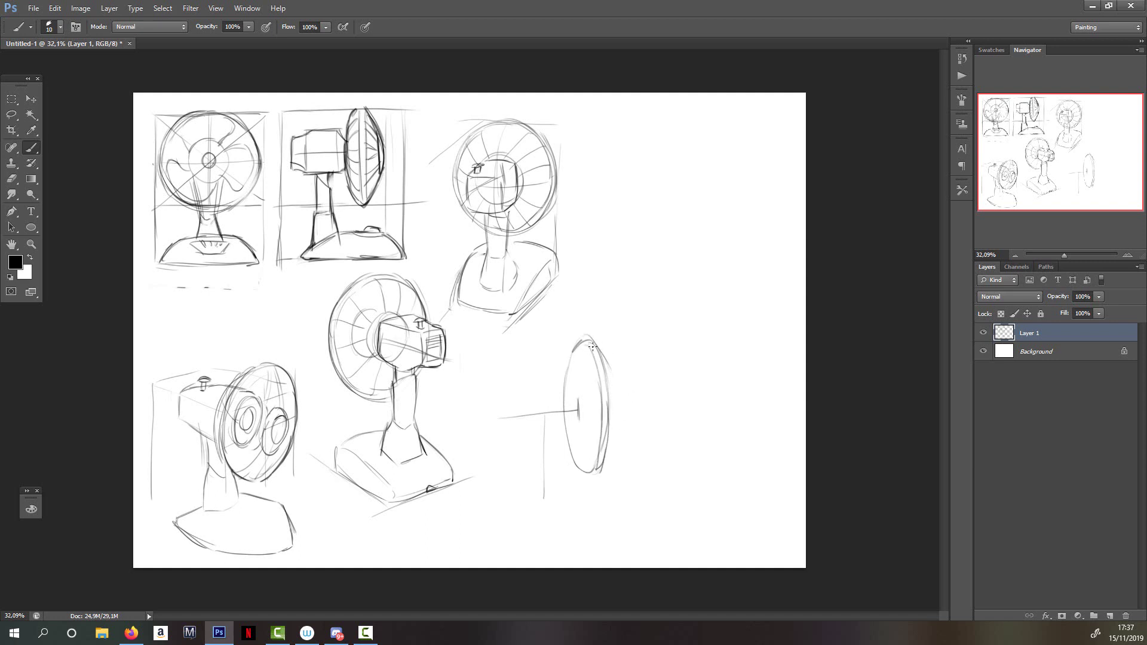
{"action": "mouse_move", "coordinate": [573, 351]}
{"action": "left_mouse_down"}
{"action": "mouse_move", "coordinate": [557, 401]}
{"action": "mouse_move", "coordinate": [567, 472]}
{"action": "left_mouse_up"}
{"action": "mouse_move", "coordinate": [568, 352]}
{"action": "left_mouse_down"}
{"action": "mouse_move", "coordinate": [557, 445]}
{"action": "mouse_move", "coordinate": [571, 472]}
{"action": "left_mouse_up"}
{"action": "mouse_move", "coordinate": [561, 389]}
{"action": "left_mouse_down"}
{"action": "mouse_move", "coordinate": [555, 437]}
{"action": "mouse_move", "coordinate": [584, 356]}
{"action": "left_mouse_up"}
{"action": "mouse_move", "coordinate": [575, 409]}
{"action": "left_mouse_down"}
{"action": "mouse_move", "coordinate": [598, 390]}
{"action": "mouse_move", "coordinate": [588, 472]}
{"action": "mouse_move", "coordinate": [601, 470]}
{"action": "left_mouse_up"}
{"action": "mouse_move", "coordinate": [592, 338]}
{"action": "left_mouse_down"}
{"action": "mouse_move", "coordinate": [609, 370]}
{"action": "mouse_move", "coordinate": [616, 434]}
{"action": "mouse_move", "coordinate": [604, 473]}
{"action": "left_mouse_up"}
{"action": "left_click_drag", "start_coordinate": [606, 373], "coordinate": [604, 441]}
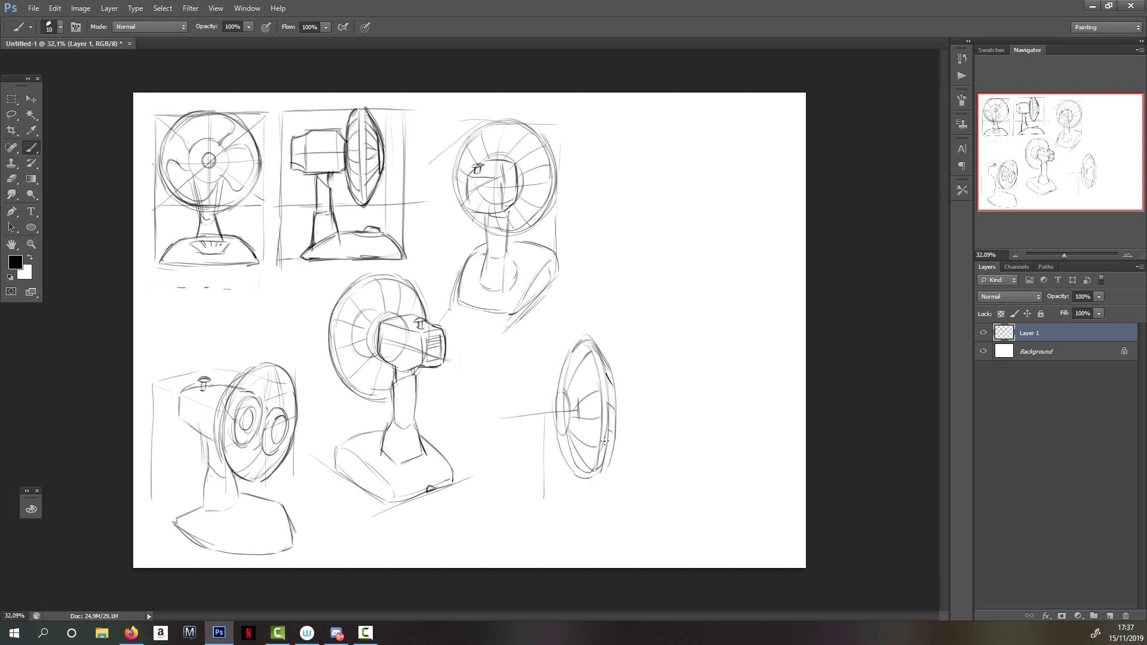
Add the motor housing, a knob on top and both sides of the stand, and touch up the guard rim
{"action": "mouse_move", "coordinate": [514, 390]}
{"action": "left_mouse_down"}
{"action": "mouse_move", "coordinate": [548, 385]}
{"action": "mouse_move", "coordinate": [507, 392]}
{"action": "mouse_move", "coordinate": [491, 434]}
{"action": "mouse_move", "coordinate": [552, 441]}
{"action": "mouse_move", "coordinate": [565, 429]}
{"action": "left_mouse_up"}
{"action": "left_click_drag", "start_coordinate": [543, 385], "coordinate": [562, 393]}
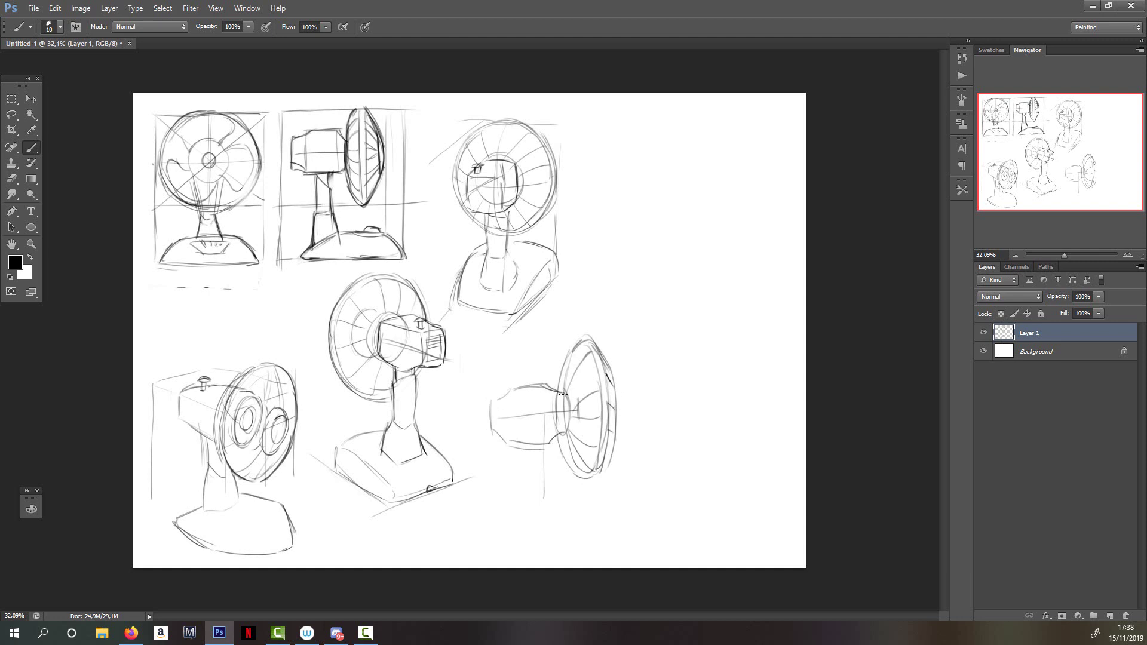
{"action": "mouse_move", "coordinate": [483, 388]}
{"action": "left_mouse_down"}
{"action": "mouse_move", "coordinate": [505, 387]}
{"action": "mouse_move", "coordinate": [484, 405]}
{"action": "mouse_move", "coordinate": [500, 442]}
{"action": "mouse_move", "coordinate": [520, 400]}
{"action": "mouse_move", "coordinate": [559, 393]}
{"action": "left_mouse_up"}
{"action": "mouse_move", "coordinate": [542, 448]}
{"action": "left_mouse_down"}
{"action": "mouse_move", "coordinate": [521, 452]}
{"action": "mouse_move", "coordinate": [548, 460]}
{"action": "mouse_move", "coordinate": [545, 503]}
{"action": "left_mouse_up"}
{"action": "mouse_move", "coordinate": [519, 454]}
{"action": "left_mouse_down"}
{"action": "mouse_move", "coordinate": [514, 528]}
{"action": "mouse_move", "coordinate": [555, 521]}
{"action": "mouse_move", "coordinate": [515, 531]}
{"action": "mouse_move", "coordinate": [551, 495]}
{"action": "mouse_move", "coordinate": [556, 518]}
{"action": "mouse_move", "coordinate": [514, 549]}
{"action": "left_mouse_up"}
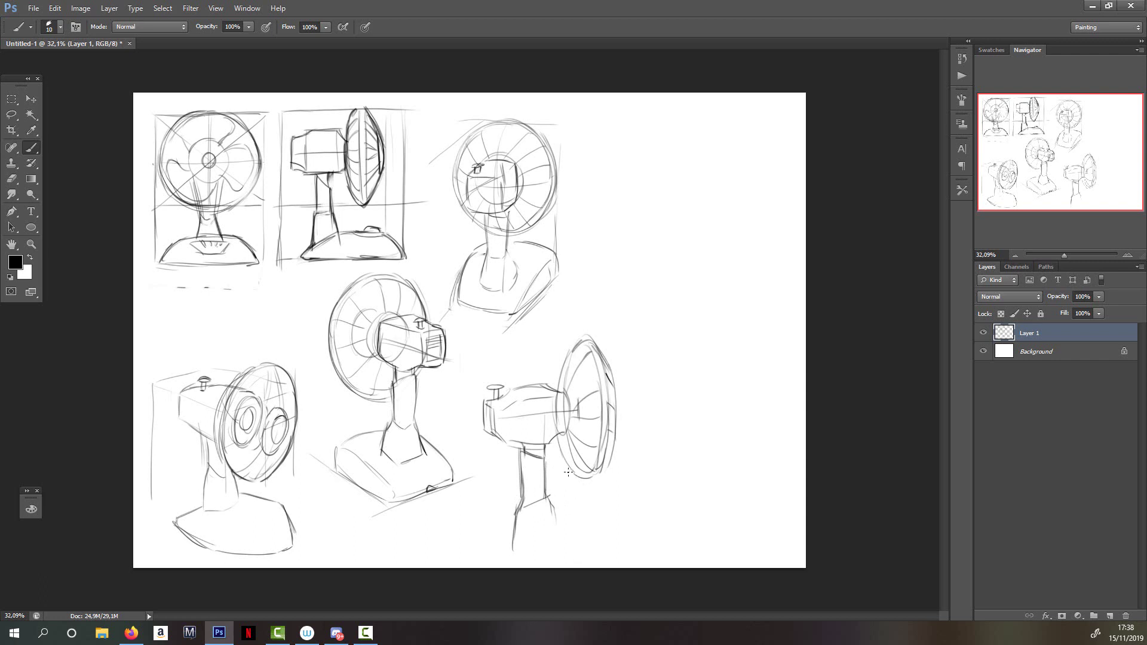
{"action": "left_click_drag", "start_coordinate": [568, 472], "coordinate": [594, 491]}
{"action": "mouse_move", "coordinate": [584, 340]}
{"action": "left_mouse_down"}
{"action": "mouse_move", "coordinate": [595, 338]}
{"action": "mouse_move", "coordinate": [556, 394]}
{"action": "left_mouse_up"}
{"action": "left_click_drag", "start_coordinate": [545, 496], "coordinate": [554, 537]}
Lasso the rear-view fan, scale it down, nudge it upward, apply the transform and deselect
{"action": "left_click", "coordinate": [12, 114]}
{"action": "mouse_move", "coordinate": [545, 328]}
{"action": "left_mouse_down"}
{"action": "mouse_move", "coordinate": [540, 586]}
{"action": "mouse_move", "coordinate": [612, 328]}
{"action": "mouse_move", "coordinate": [646, 325]}
{"action": "mouse_move", "coordinate": [634, 317]}
{"action": "left_mouse_up"}
{"action": "key", "text": "ctrl+t"}
{"action": "left_click_drag", "start_coordinate": [601, 360], "coordinate": [612, 326]}
{"action": "left_click", "coordinate": [599, 27]}
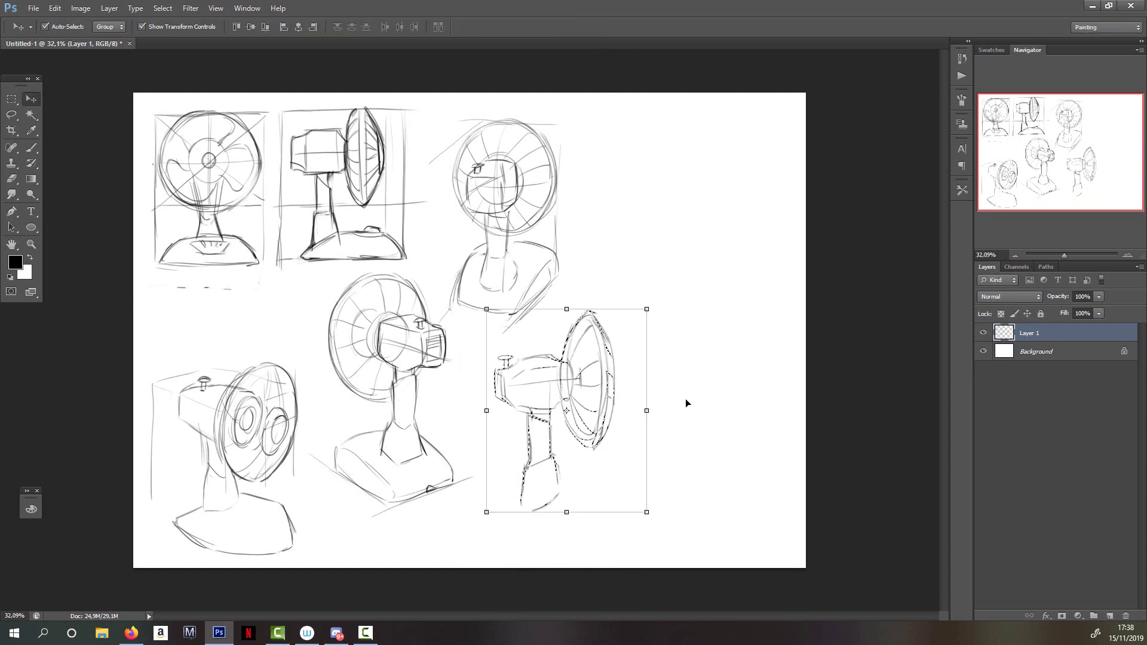
{"action": "key", "text": "ctrl+d"}
Draw a rounded base beneath the fan's stand, redrawing its top edge slightly higher
{"action": "key", "text": "b"}
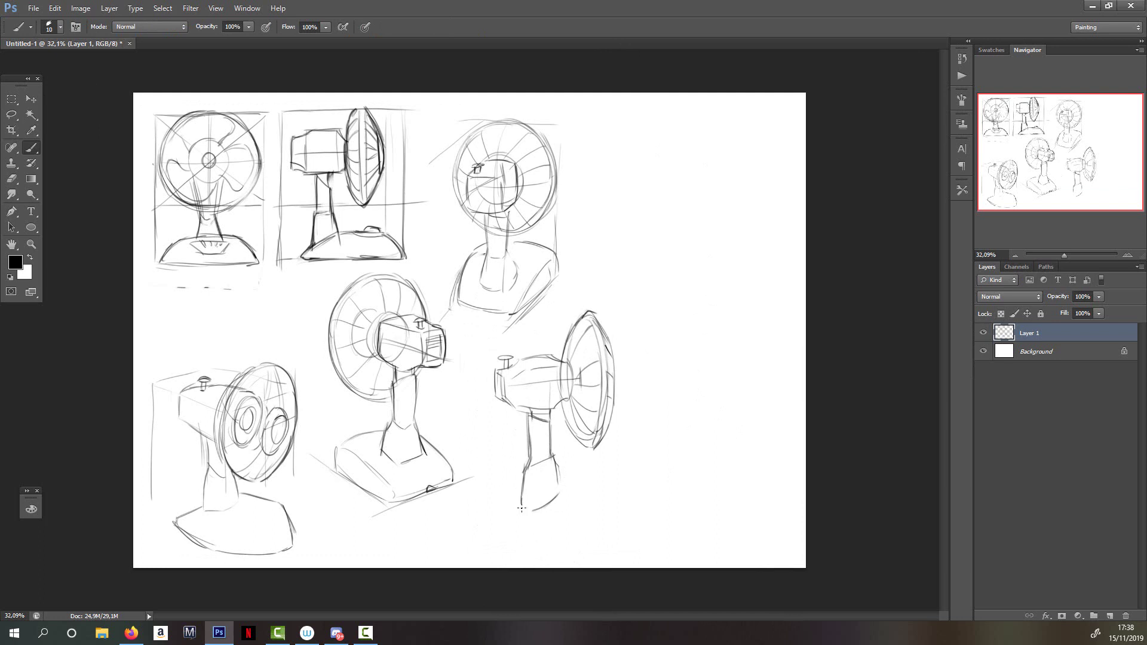
{"action": "mouse_move", "coordinate": [520, 498]}
{"action": "left_mouse_down"}
{"action": "mouse_move", "coordinate": [487, 515]}
{"action": "mouse_move", "coordinate": [630, 529]}
{"action": "left_mouse_up"}
{"action": "mouse_move", "coordinate": [559, 488]}
{"action": "left_mouse_down"}
{"action": "mouse_move", "coordinate": [596, 486]}
{"action": "mouse_move", "coordinate": [624, 512]}
{"action": "left_mouse_up"}
{"action": "mouse_move", "coordinate": [516, 499]}
{"action": "left_mouse_down"}
{"action": "mouse_move", "coordinate": [492, 516]}
{"action": "mouse_move", "coordinate": [524, 546]}
{"action": "mouse_move", "coordinate": [620, 532]}
{"action": "left_mouse_up"}
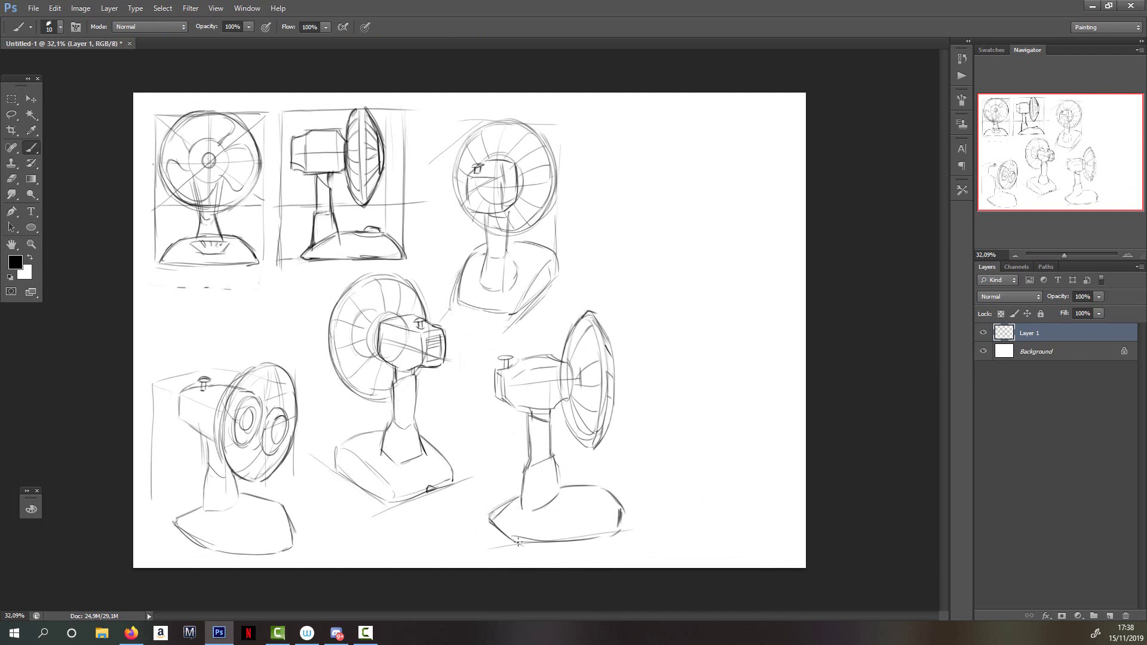
{"action": "mouse_move", "coordinate": [537, 537]}
{"action": "left_mouse_down"}
{"action": "mouse_move", "coordinate": [618, 513]}
{"action": "mouse_move", "coordinate": [505, 543]}
{"action": "left_mouse_up"}
{"action": "key", "text": "e"}
{"action": "mouse_move", "coordinate": [596, 486]}
{"action": "left_mouse_down"}
{"action": "mouse_move", "coordinate": [565, 486]}
{"action": "mouse_move", "coordinate": [597, 479]}
{"action": "mouse_move", "coordinate": [622, 532]}
{"action": "left_mouse_up"}
{"action": "key", "text": "b"}
{"action": "mouse_move", "coordinate": [561, 484]}
{"action": "left_mouse_down"}
{"action": "mouse_move", "coordinate": [592, 485]}
{"action": "mouse_move", "coordinate": [570, 489]}
{"action": "left_mouse_up"}
Darken the motor housing, guard edges, hub ring and stand sides, and add detail lines inside the guard
{"action": "left_click_drag", "start_coordinate": [495, 372], "coordinate": [511, 407]}
{"action": "left_click_drag", "start_coordinate": [510, 367], "coordinate": [530, 358]}
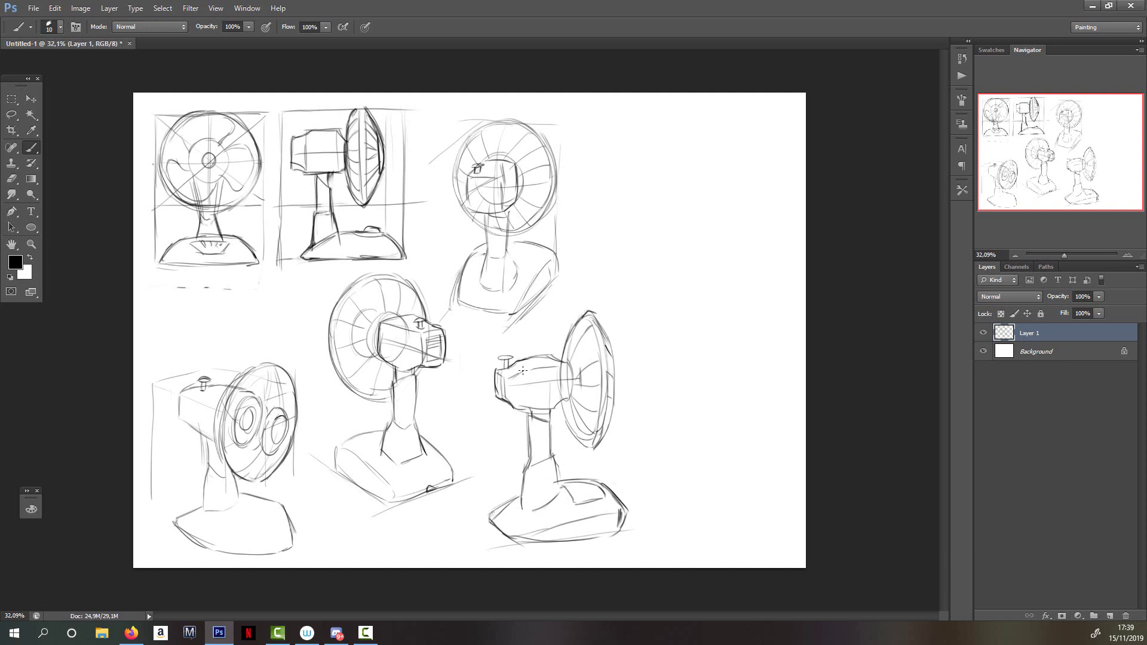
{"action": "mouse_move", "coordinate": [582, 312]}
{"action": "left_mouse_down"}
{"action": "mouse_move", "coordinate": [568, 341]}
{"action": "mouse_move", "coordinate": [608, 364]}
{"action": "mouse_move", "coordinate": [599, 441]}
{"action": "left_mouse_up"}
{"action": "left_click_drag", "start_coordinate": [559, 403], "coordinate": [596, 452]}
{"action": "mouse_move", "coordinate": [567, 362]}
{"action": "left_mouse_down"}
{"action": "mouse_move", "coordinate": [569, 406]}
{"action": "mouse_move", "coordinate": [578, 355]}
{"action": "mouse_move", "coordinate": [577, 406]}
{"action": "mouse_move", "coordinate": [564, 395]}
{"action": "mouse_move", "coordinate": [577, 407]}
{"action": "left_mouse_up"}
{"action": "left_click_drag", "start_coordinate": [595, 328], "coordinate": [572, 356]}
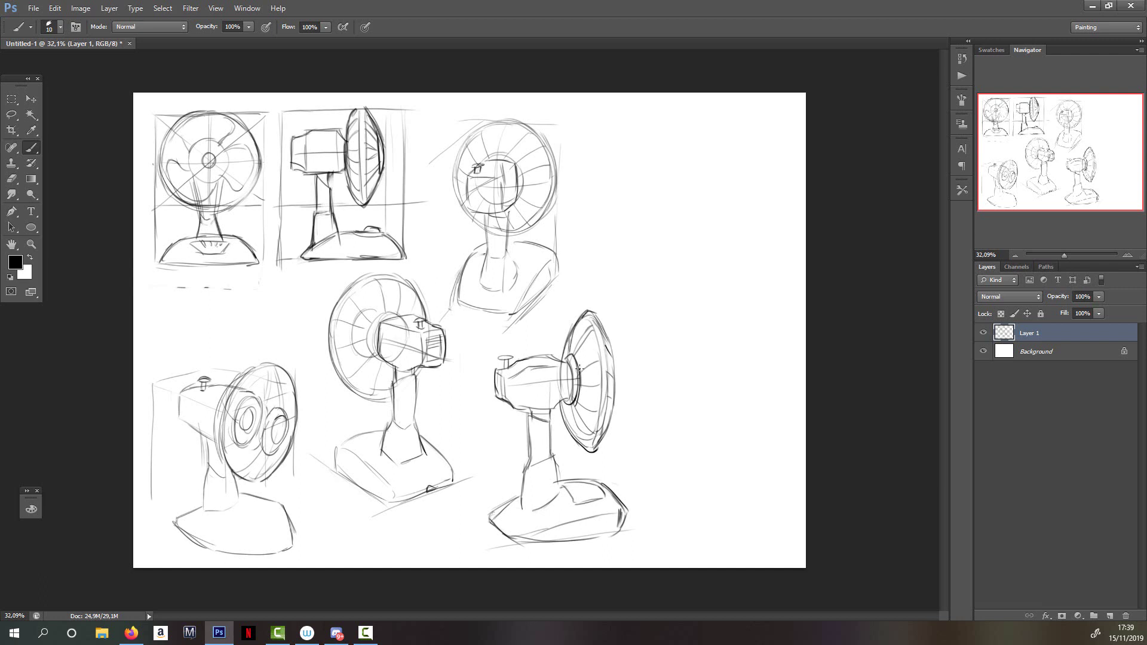
{"action": "left_click_drag", "start_coordinate": [577, 371], "coordinate": [598, 356]}
{"action": "left_click_drag", "start_coordinate": [581, 415], "coordinate": [597, 408]}
{"action": "mouse_move", "coordinate": [550, 455]}
{"action": "left_mouse_down"}
{"action": "mouse_move", "coordinate": [560, 490]}
{"action": "mouse_move", "coordinate": [518, 512]}
{"action": "left_mouse_up"}
{"action": "left_click_drag", "start_coordinate": [533, 417], "coordinate": [524, 463]}
{"action": "key", "text": "alt+Tab"}
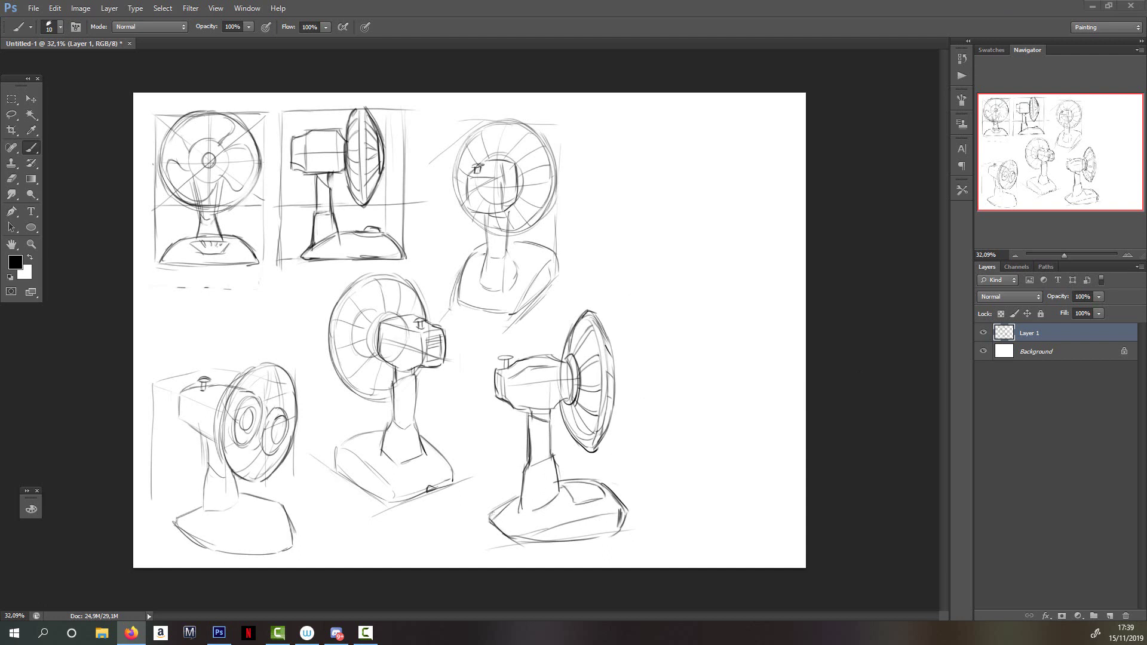
{"action": "left_click", "coordinate": [844, 177]}
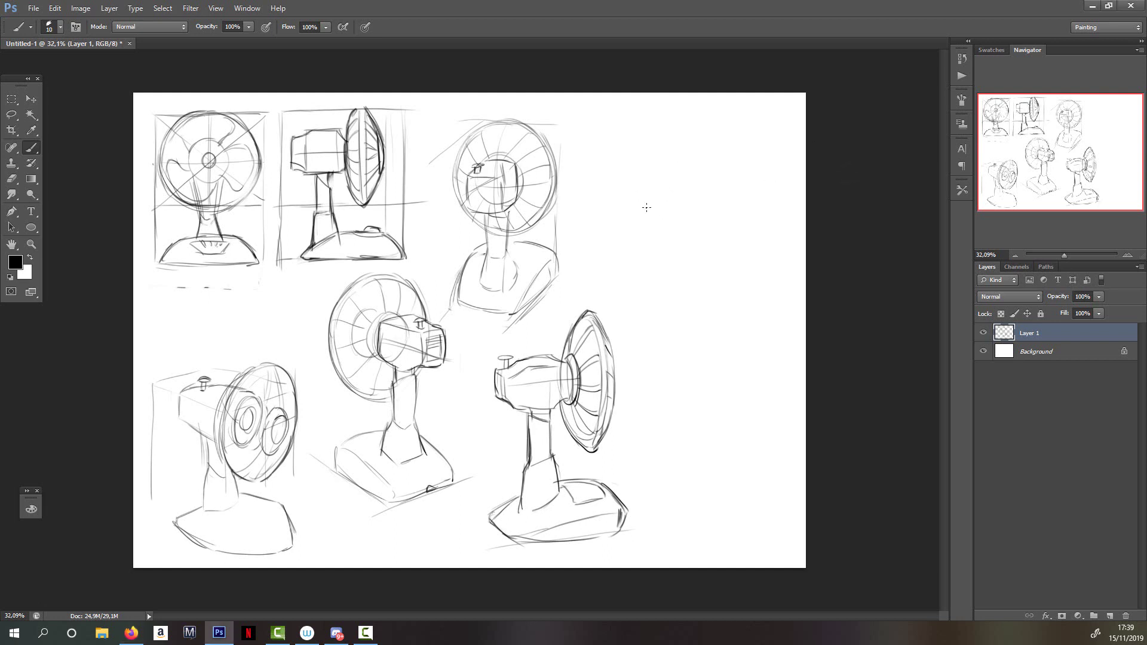
Draw a large guard circle at the top right with vertical and horizontal centre lines
{"action": "mouse_move", "coordinate": [648, 268]}
{"action": "left_mouse_down"}
{"action": "mouse_move", "coordinate": [648, 173]}
{"action": "mouse_move", "coordinate": [648, 256]}
{"action": "mouse_move", "coordinate": [704, 160]}
{"action": "mouse_move", "coordinate": [726, 154]}
{"action": "mouse_move", "coordinate": [768, 197]}
{"action": "left_mouse_up"}
{"action": "left_click_drag", "start_coordinate": [648, 255], "coordinate": [689, 293]}
{"action": "left_click_drag", "start_coordinate": [762, 179], "coordinate": [776, 244]}
{"action": "mouse_move", "coordinate": [768, 203]}
{"action": "left_mouse_down"}
{"action": "mouse_move", "coordinate": [763, 279]}
{"action": "mouse_move", "coordinate": [704, 302]}
{"action": "left_mouse_up"}
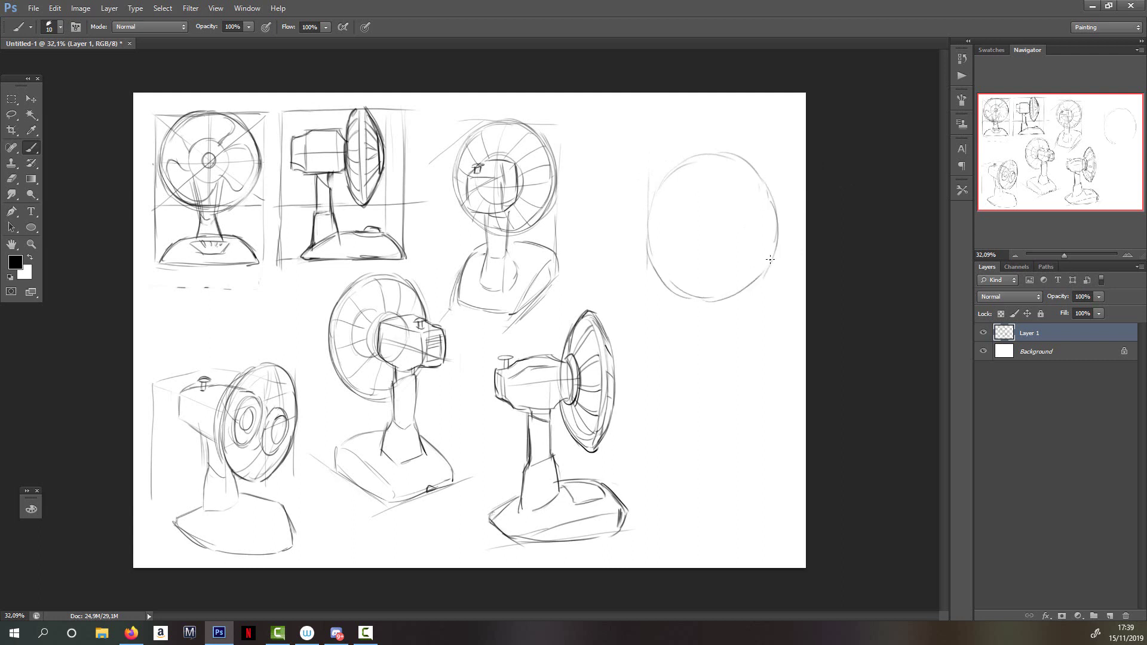
{"action": "left_click_drag", "start_coordinate": [753, 166], "coordinate": [774, 248]}
{"action": "mouse_move", "coordinate": [709, 156]}
{"action": "left_mouse_down"}
{"action": "mouse_move", "coordinate": [650, 246]}
{"action": "mouse_move", "coordinate": [683, 301]}
{"action": "mouse_move", "coordinate": [725, 300]}
{"action": "left_mouse_up"}
{"action": "key", "text": "ctrl+z"}
{"action": "mouse_move", "coordinate": [650, 235]}
{"action": "left_mouse_down"}
{"action": "mouse_move", "coordinate": [681, 297]}
{"action": "mouse_move", "coordinate": [753, 290]}
{"action": "left_mouse_up"}
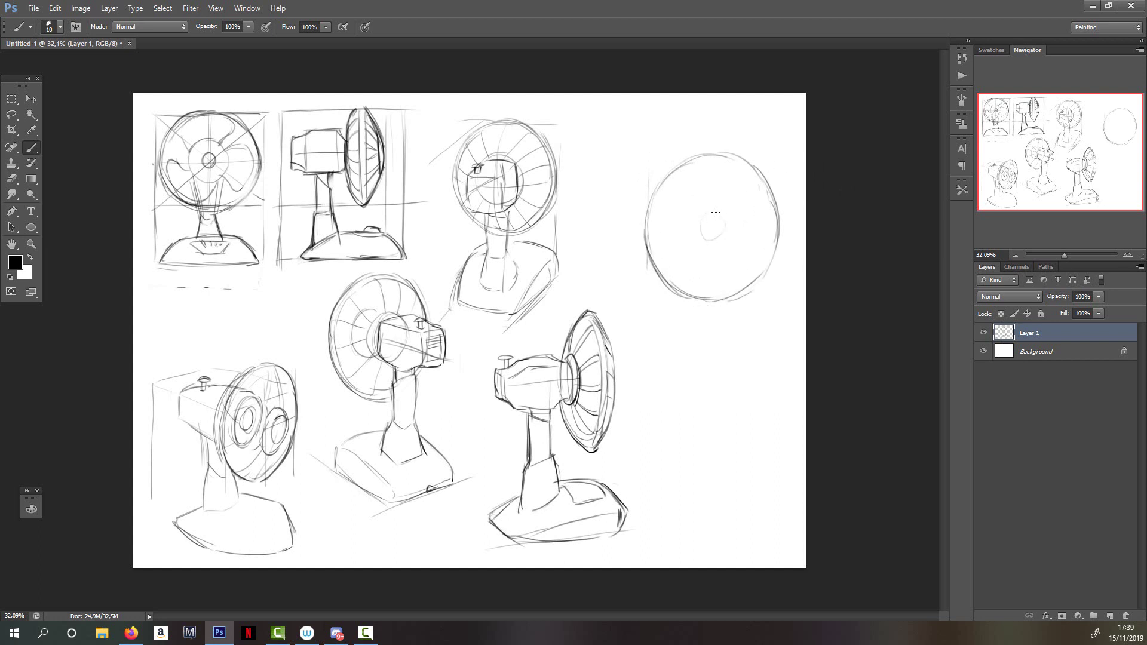
{"action": "left_click_drag", "start_coordinate": [710, 214], "coordinate": [722, 242]}
{"action": "key", "text": "ctrl+z"}
{"action": "key", "text": "ctrl+z"}
{"action": "left_click_drag", "start_coordinate": [711, 158], "coordinate": [711, 298]}
{"action": "left_click_drag", "start_coordinate": [648, 236], "coordinate": [776, 221]}
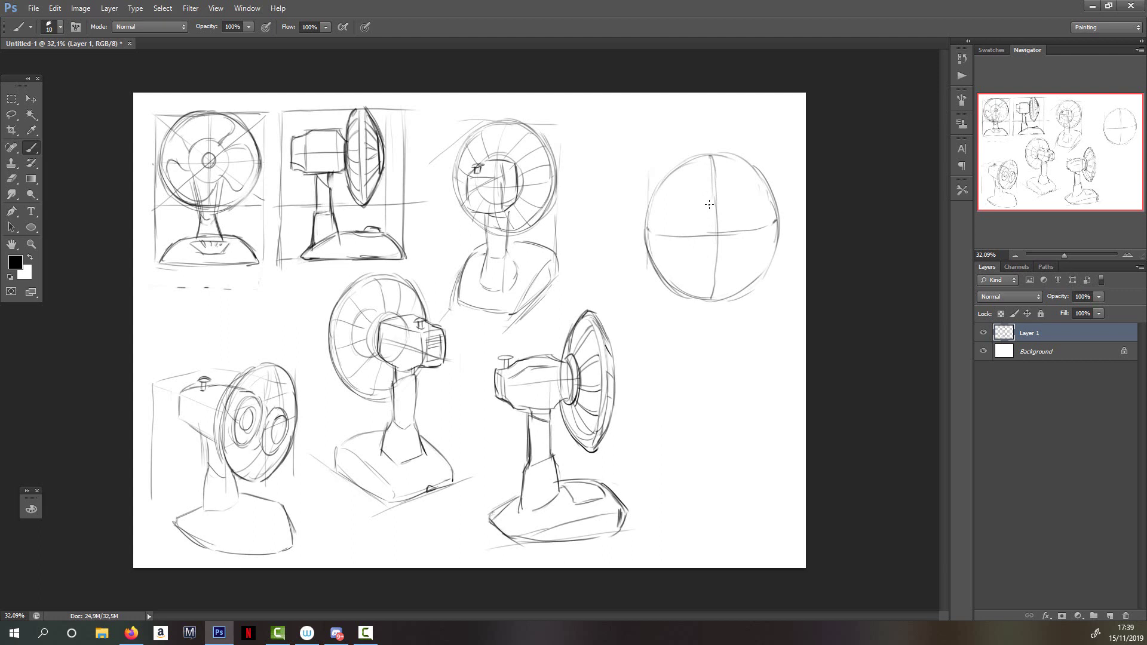
Add an inner circle, a hub oval and radial grille strokes inside the guard
{"action": "mouse_move", "coordinate": [693, 206]}
{"action": "left_mouse_down"}
{"action": "mouse_move", "coordinate": [680, 233]}
{"action": "mouse_move", "coordinate": [710, 280]}
{"action": "mouse_move", "coordinate": [744, 202]}
{"action": "mouse_move", "coordinate": [757, 242]}
{"action": "left_mouse_up"}
{"action": "mouse_move", "coordinate": [712, 278]}
{"action": "left_mouse_down"}
{"action": "mouse_move", "coordinate": [750, 248]}
{"action": "mouse_move", "coordinate": [741, 267]}
{"action": "mouse_move", "coordinate": [713, 256]}
{"action": "left_mouse_up"}
{"action": "mouse_move", "coordinate": [712, 206]}
{"action": "left_mouse_down"}
{"action": "mouse_move", "coordinate": [740, 192]}
{"action": "mouse_move", "coordinate": [756, 220]}
{"action": "left_mouse_up"}
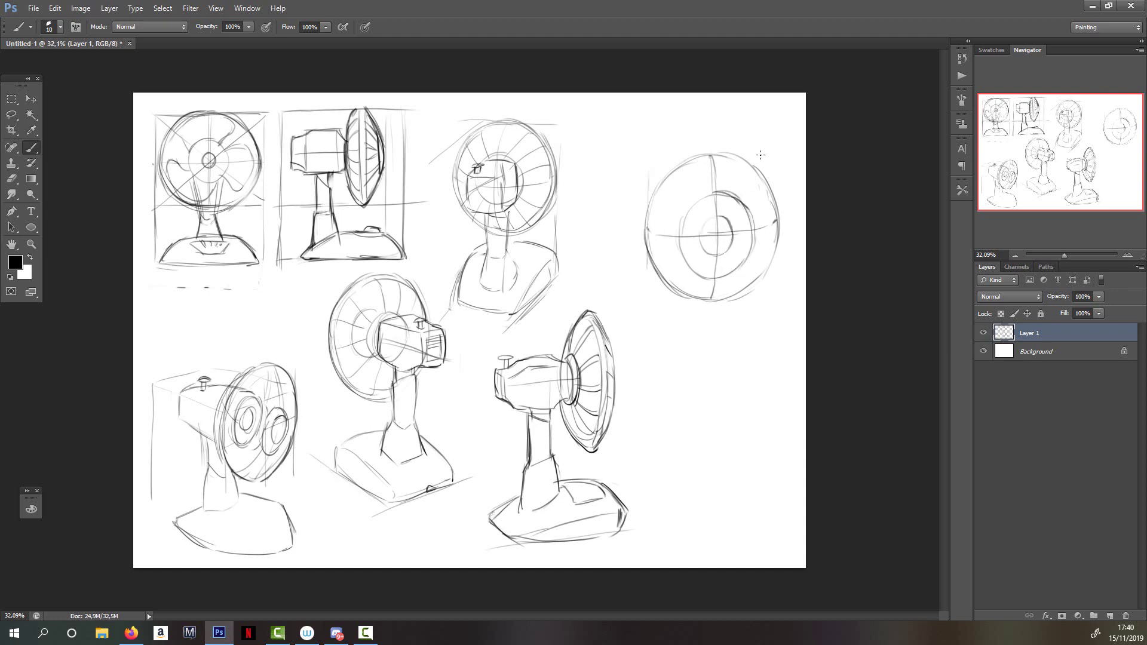
{"action": "mouse_move", "coordinate": [667, 175]}
{"action": "left_mouse_down"}
{"action": "mouse_move", "coordinate": [693, 213]}
{"action": "mouse_move", "coordinate": [679, 218]}
{"action": "left_mouse_up"}
{"action": "mouse_move", "coordinate": [724, 276]}
{"action": "left_mouse_down"}
{"action": "mouse_move", "coordinate": [735, 300]}
{"action": "mouse_move", "coordinate": [774, 240]}
{"action": "mouse_move", "coordinate": [691, 294]}
{"action": "left_mouse_up"}
{"action": "mouse_move", "coordinate": [693, 272]}
{"action": "left_mouse_down"}
{"action": "mouse_move", "coordinate": [678, 287]}
{"action": "mouse_move", "coordinate": [661, 273]}
{"action": "mouse_move", "coordinate": [674, 257]}
{"action": "left_mouse_up"}
{"action": "left_click_drag", "start_coordinate": [744, 167], "coordinate": [735, 192]}
{"action": "left_click_drag", "start_coordinate": [664, 186], "coordinate": [660, 272]}
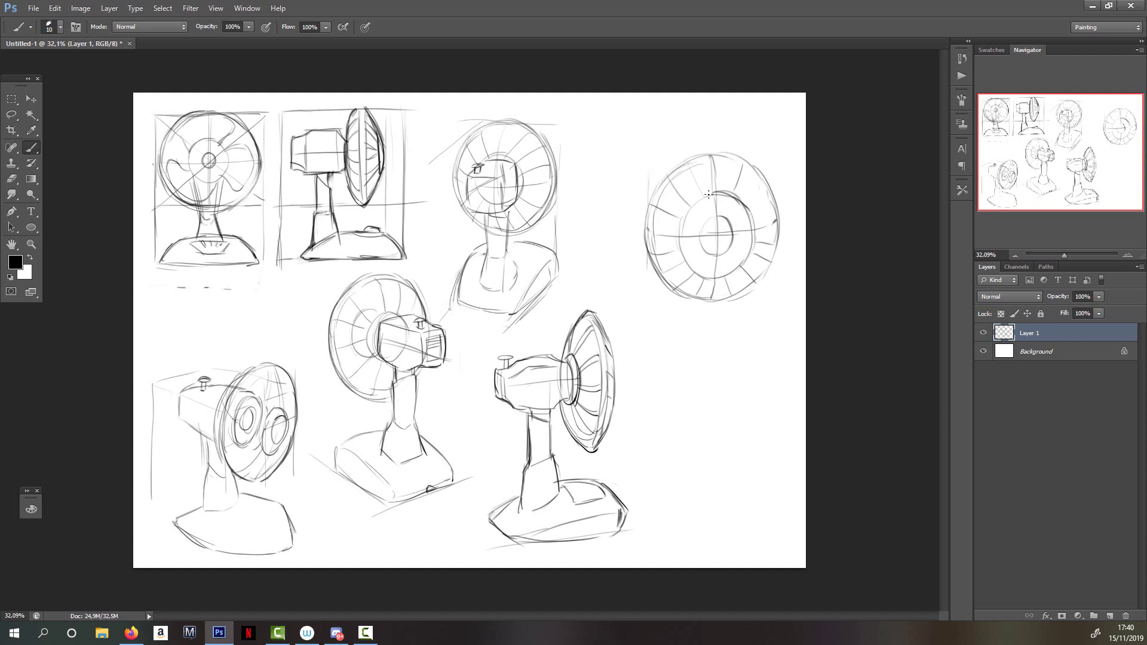
Darken the guard rim and the inner circle's arcs, and add a stroke below the rim
{"action": "mouse_move", "coordinate": [735, 161]}
{"action": "left_mouse_down"}
{"action": "mouse_move", "coordinate": [774, 228]}
{"action": "mouse_move", "coordinate": [750, 277]}
{"action": "left_mouse_up"}
{"action": "mouse_move", "coordinate": [711, 193]}
{"action": "left_mouse_down"}
{"action": "mouse_move", "coordinate": [749, 209]}
{"action": "mouse_move", "coordinate": [733, 267]}
{"action": "left_mouse_up"}
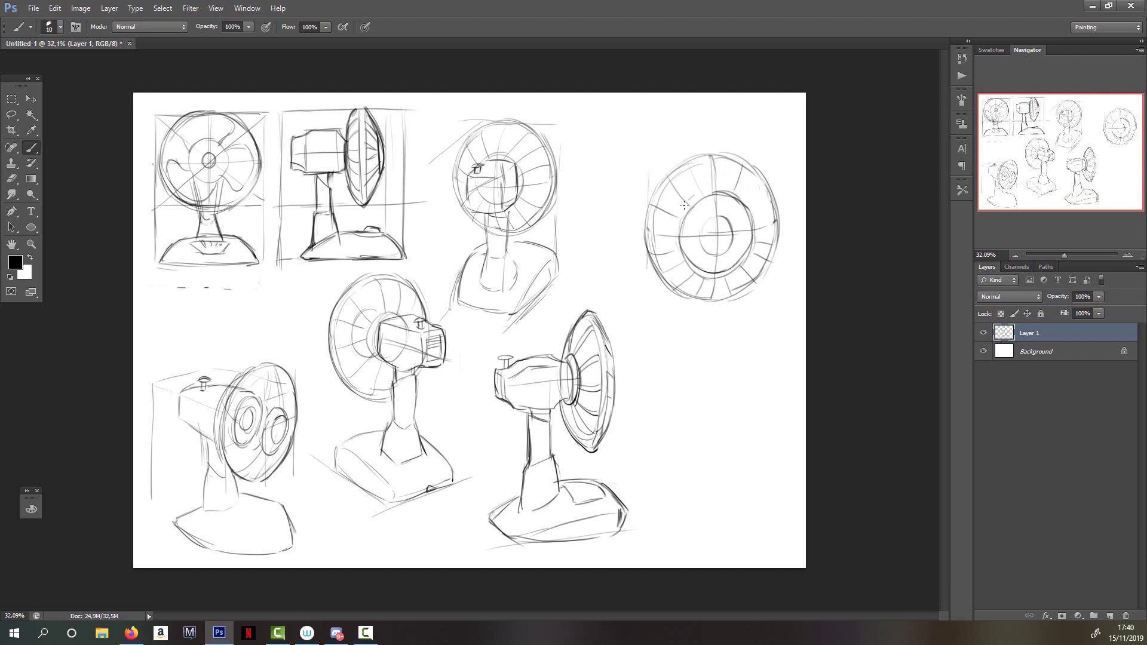
{"action": "left_click_drag", "start_coordinate": [684, 205], "coordinate": [716, 189]}
{"action": "mouse_move", "coordinate": [679, 230]}
{"action": "left_mouse_down"}
{"action": "mouse_move", "coordinate": [724, 191]}
{"action": "mouse_move", "coordinate": [668, 232]}
{"action": "mouse_move", "coordinate": [704, 185]}
{"action": "mouse_move", "coordinate": [666, 233]}
{"action": "left_mouse_up"}
{"action": "mouse_move", "coordinate": [673, 201]}
{"action": "left_mouse_down"}
{"action": "mouse_move", "coordinate": [687, 194]}
{"action": "mouse_move", "coordinate": [676, 248]}
{"action": "mouse_move", "coordinate": [684, 293]}
{"action": "left_mouse_up"}
{"action": "mouse_move", "coordinate": [709, 303]}
{"action": "left_mouse_down"}
{"action": "mouse_move", "coordinate": [717, 284]}
{"action": "mouse_move", "coordinate": [679, 332]}
{"action": "mouse_move", "coordinate": [743, 329]}
{"action": "mouse_move", "coordinate": [656, 341]}
{"action": "mouse_move", "coordinate": [644, 362]}
{"action": "mouse_move", "coordinate": [685, 403]}
{"action": "left_mouse_up"}
Draw the rounded base under the upper-right fan, redrawing its right and left edges
{"action": "left_click_drag", "start_coordinate": [742, 331], "coordinate": [767, 371]}
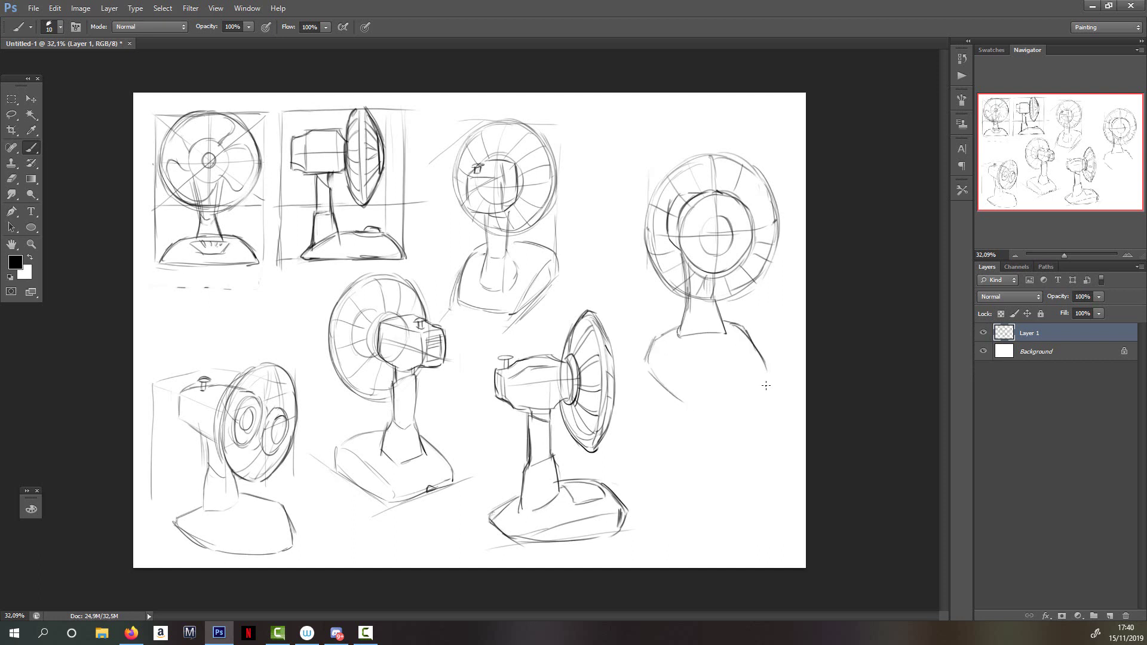
{"action": "mouse_move", "coordinate": [688, 408]}
{"action": "left_mouse_down"}
{"action": "mouse_move", "coordinate": [735, 422]}
{"action": "mouse_move", "coordinate": [763, 392]}
{"action": "mouse_move", "coordinate": [768, 366]}
{"action": "left_mouse_up"}
{"action": "mouse_move", "coordinate": [654, 357]}
{"action": "left_mouse_down"}
{"action": "mouse_move", "coordinate": [731, 401]}
{"action": "mouse_move", "coordinate": [687, 355]}
{"action": "mouse_move", "coordinate": [736, 347]}
{"action": "mouse_move", "coordinate": [717, 386]}
{"action": "mouse_move", "coordinate": [703, 365]}
{"action": "mouse_move", "coordinate": [733, 360]}
{"action": "mouse_move", "coordinate": [737, 375]}
{"action": "mouse_move", "coordinate": [756, 361]}
{"action": "mouse_move", "coordinate": [765, 397]}
{"action": "left_mouse_up"}
{"action": "key", "text": "e"}
{"action": "key", "text": "b"}
{"action": "mouse_move", "coordinate": [754, 345]}
{"action": "left_mouse_down"}
{"action": "mouse_move", "coordinate": [767, 394]}
{"action": "mouse_move", "coordinate": [688, 376]}
{"action": "mouse_move", "coordinate": [693, 386]}
{"action": "left_mouse_up"}
{"action": "key", "text": "e"}
{"action": "key", "text": "b"}
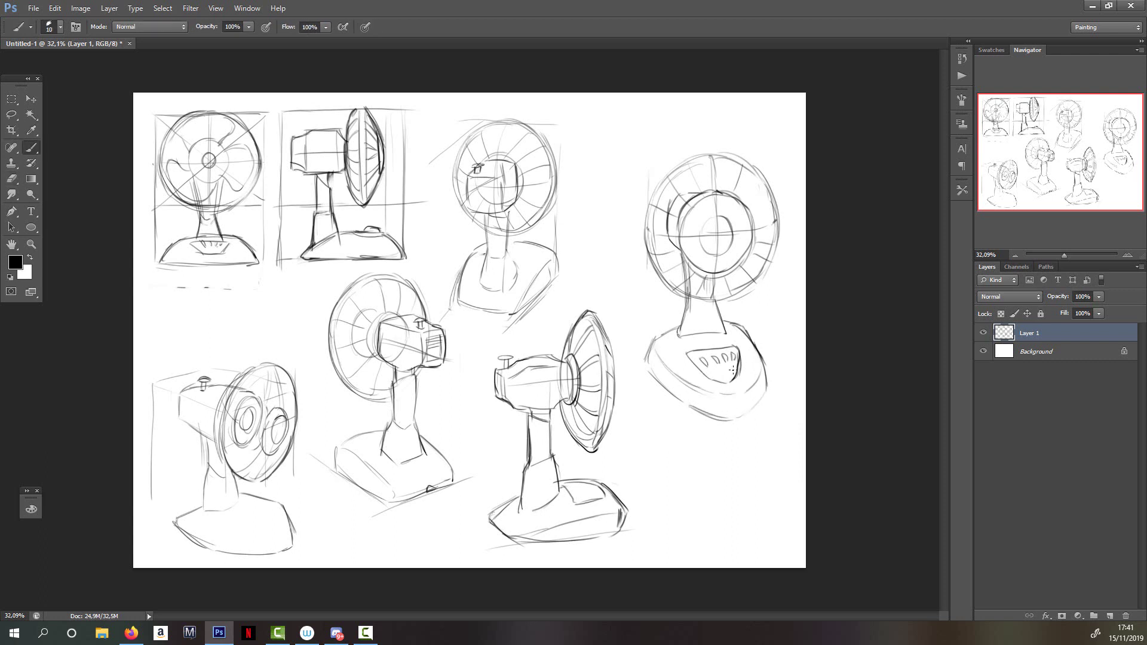
{"action": "key", "text": "e"}
{"action": "key", "text": "b"}
{"action": "mouse_move", "coordinate": [666, 328]}
{"action": "left_mouse_down"}
{"action": "mouse_move", "coordinate": [645, 352]}
{"action": "mouse_move", "coordinate": [680, 330]}
{"action": "mouse_move", "coordinate": [747, 332]}
{"action": "mouse_move", "coordinate": [756, 349]}
{"action": "left_mouse_up"}
{"action": "key", "text": "e"}
{"action": "key", "text": "b"}
{"action": "key", "text": "e"}
{"action": "key", "text": "b"}
Redraw the guard's left edge and inner ring, erasing the old hub circles and re-sketching the hub
{"action": "mouse_move", "coordinate": [651, 188]}
{"action": "left_mouse_down"}
{"action": "mouse_move", "coordinate": [639, 233]}
{"action": "mouse_move", "coordinate": [696, 154]}
{"action": "mouse_move", "coordinate": [653, 258]}
{"action": "mouse_move", "coordinate": [693, 306]}
{"action": "left_mouse_up"}
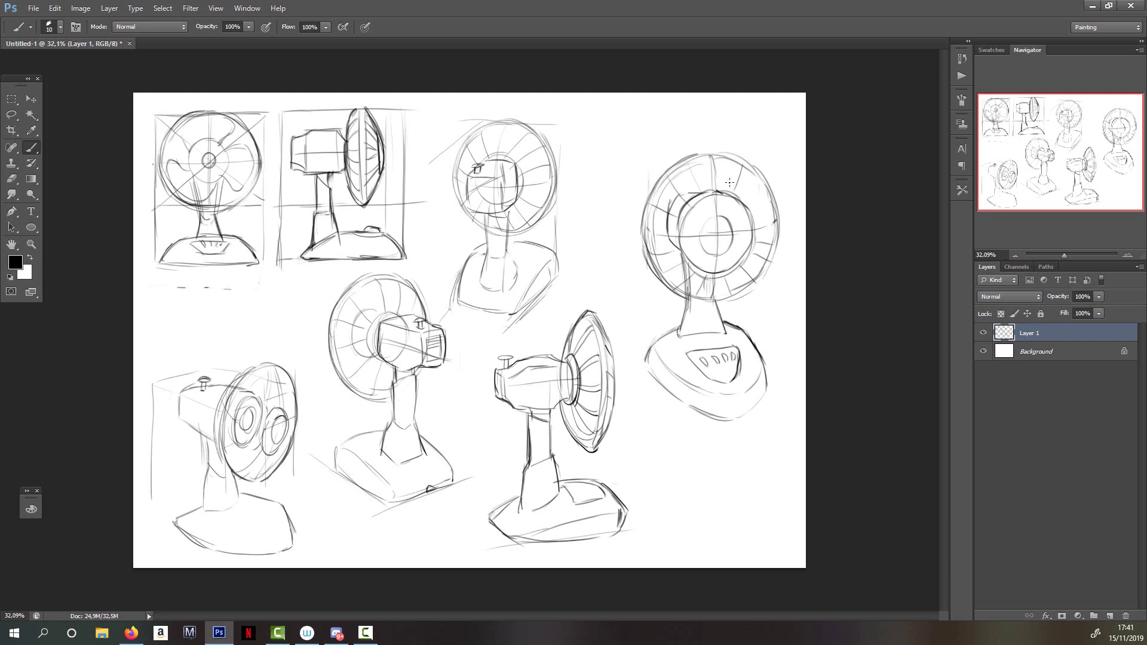
{"action": "mouse_move", "coordinate": [684, 205]}
{"action": "left_mouse_down"}
{"action": "mouse_move", "coordinate": [694, 164]}
{"action": "mouse_move", "coordinate": [739, 173]}
{"action": "mouse_move", "coordinate": [732, 202]}
{"action": "mouse_move", "coordinate": [764, 217]}
{"action": "mouse_move", "coordinate": [770, 251]}
{"action": "mouse_move", "coordinate": [750, 275]}
{"action": "left_mouse_up"}
{"action": "key", "text": "e"}
{"action": "left_click_drag", "start_coordinate": [703, 221], "coordinate": [740, 262]}
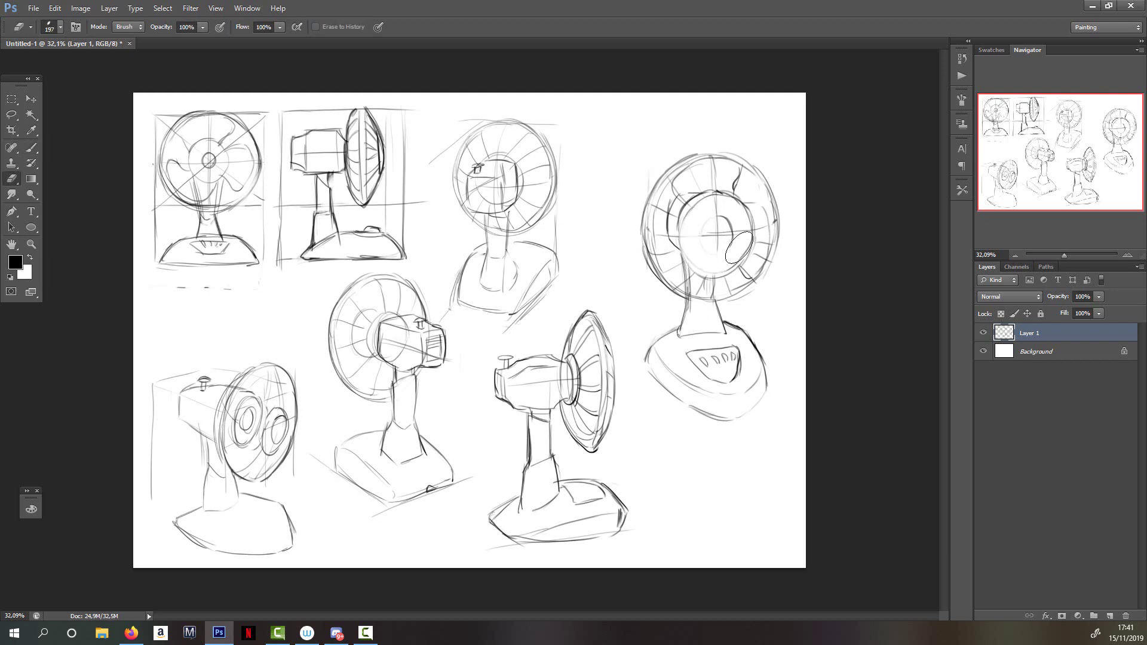
{"action": "mouse_move", "coordinate": [687, 197]}
{"action": "left_mouse_down"}
{"action": "mouse_move", "coordinate": [734, 251]}
{"action": "mouse_move", "coordinate": [712, 198]}
{"action": "mouse_move", "coordinate": [687, 232]}
{"action": "mouse_move", "coordinate": [737, 269]}
{"action": "left_mouse_up"}
{"action": "key", "text": "b"}
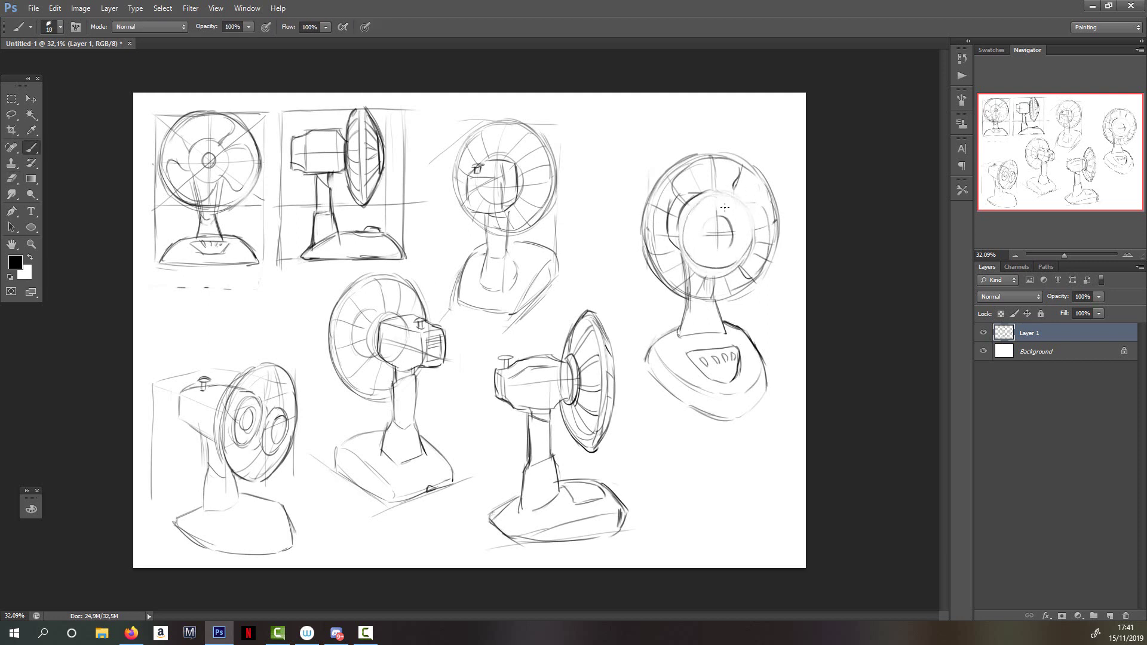
{"action": "mouse_move", "coordinate": [713, 210]}
{"action": "left_mouse_down"}
{"action": "mouse_move", "coordinate": [741, 190]}
{"action": "mouse_move", "coordinate": [734, 260]}
{"action": "mouse_move", "coordinate": [721, 268]}
{"action": "mouse_move", "coordinate": [731, 209]}
{"action": "mouse_move", "coordinate": [714, 242]}
{"action": "mouse_move", "coordinate": [720, 216]}
{"action": "left_mouse_up"}
Clean up the guard rim: lighten the top-left edge and darken the outer top-left and lower-right edges
{"action": "key", "text": "e"}
{"action": "key", "text": "b"}
{"action": "left_click_drag", "start_coordinate": [752, 172], "coordinate": [775, 209]}
{"action": "key", "text": "e"}
{"action": "mouse_move", "coordinate": [681, 200]}
{"action": "left_mouse_down"}
{"action": "mouse_move", "coordinate": [666, 153]}
{"action": "mouse_move", "coordinate": [637, 218]}
{"action": "left_mouse_up"}
{"action": "key", "text": "b"}
{"action": "left_click_drag", "start_coordinate": [682, 162], "coordinate": [708, 153]}
{"action": "left_click_drag", "start_coordinate": [777, 245], "coordinate": [724, 300]}
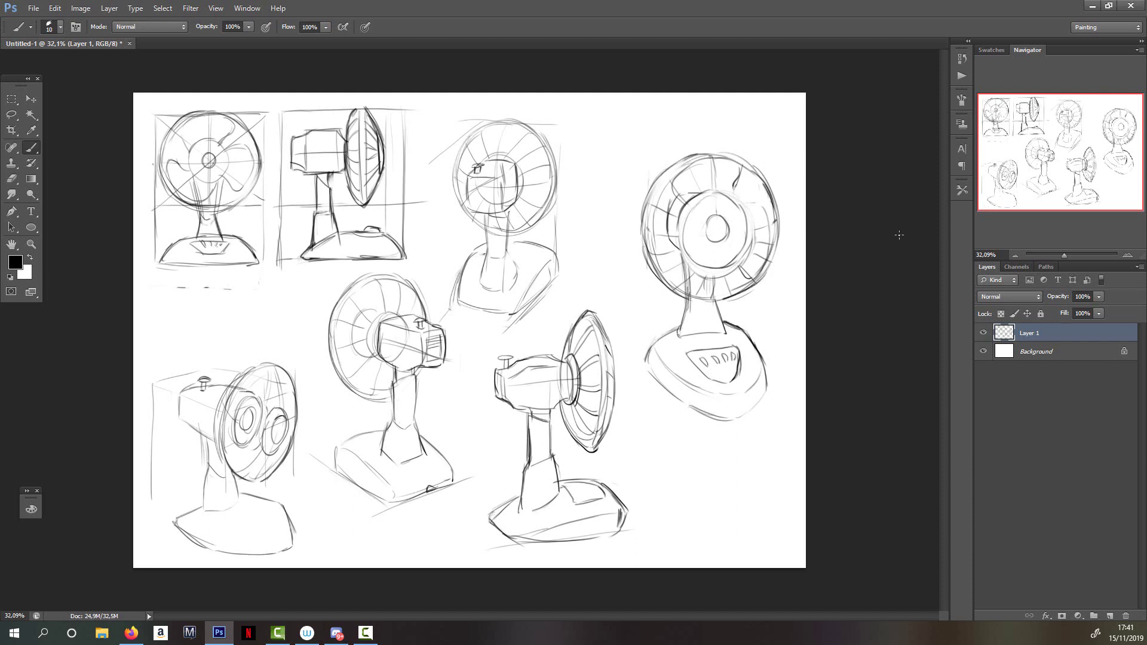
Reselect the rear three-quarter fan, commit its transform and deselect
{"action": "key", "text": "l"}
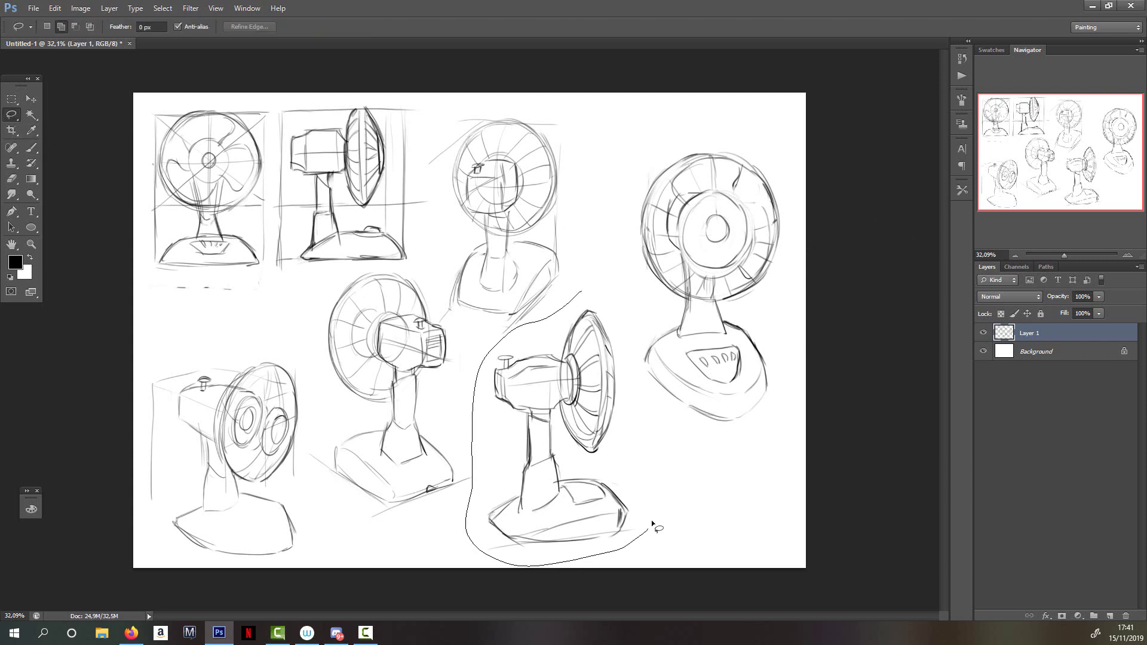
{"action": "mouse_move", "coordinate": [525, 324]}
{"action": "left_mouse_down"}
{"action": "mouse_move", "coordinate": [604, 284]}
{"action": "mouse_move", "coordinate": [647, 292]}
{"action": "mouse_move", "coordinate": [586, 320]}
{"action": "left_mouse_up"}
{"action": "key", "text": "ctrl+t"}
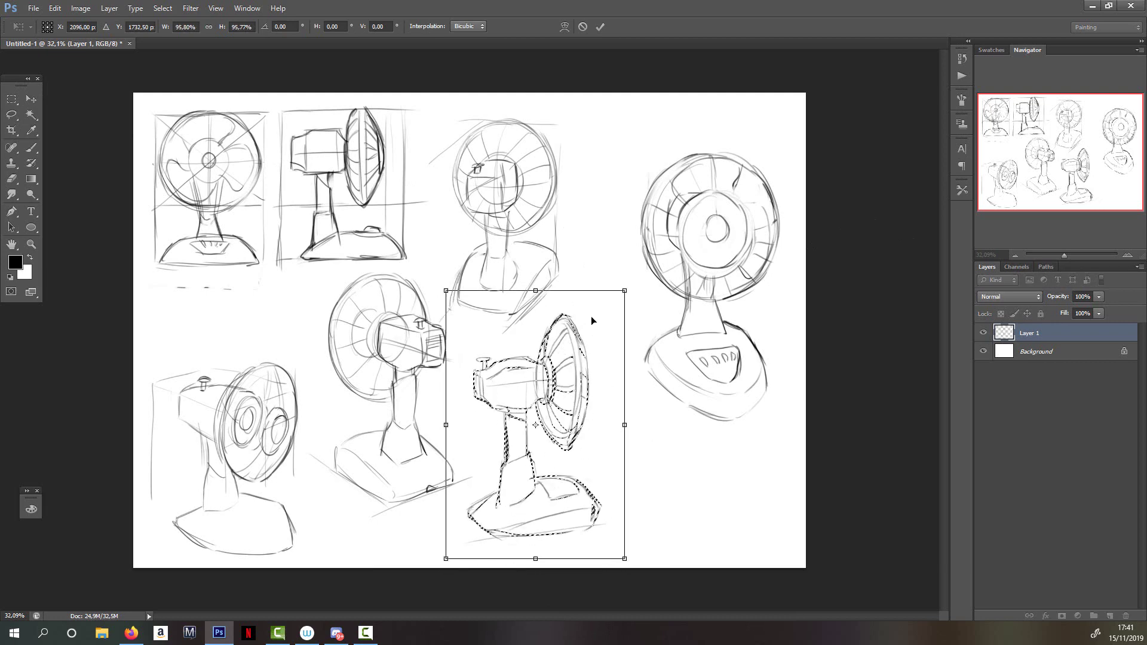
{"action": "key", "text": "v"}
{"action": "key", "text": "Return"}
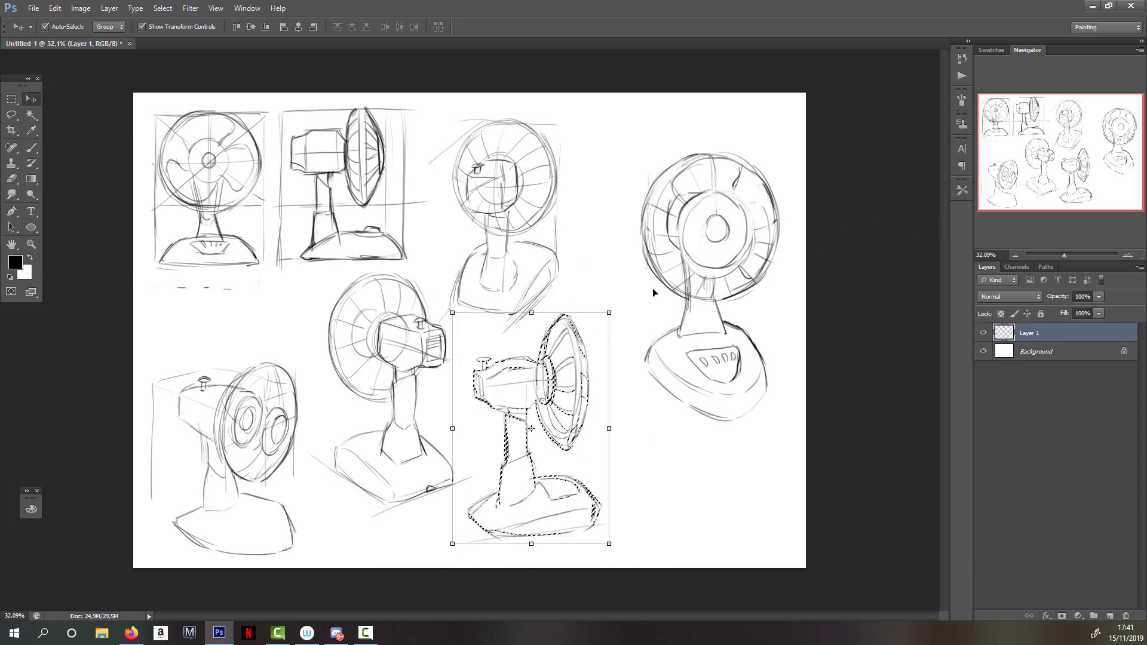
{"action": "key", "text": "ctrl+d"}
Scale the upper-right fan to about 80%, move it up and left, then deselect
{"action": "key", "text": "l"}
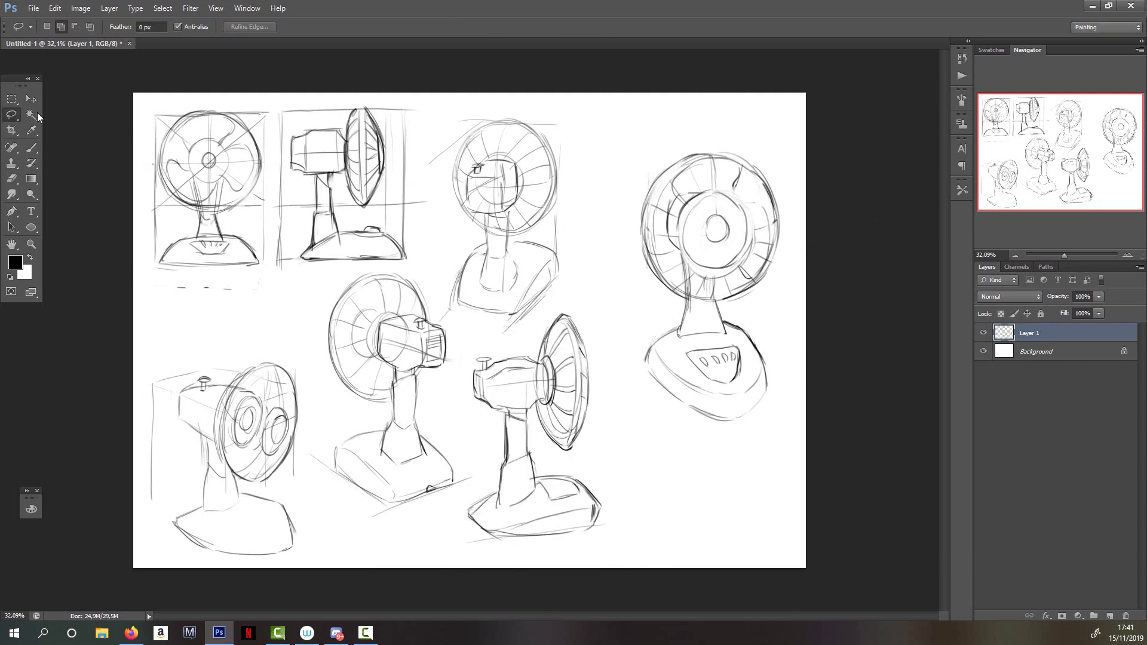
{"action": "mouse_move", "coordinate": [680, 131]}
{"action": "left_mouse_down"}
{"action": "mouse_move", "coordinate": [655, 449]}
{"action": "mouse_move", "coordinate": [680, 132]}
{"action": "left_mouse_up"}
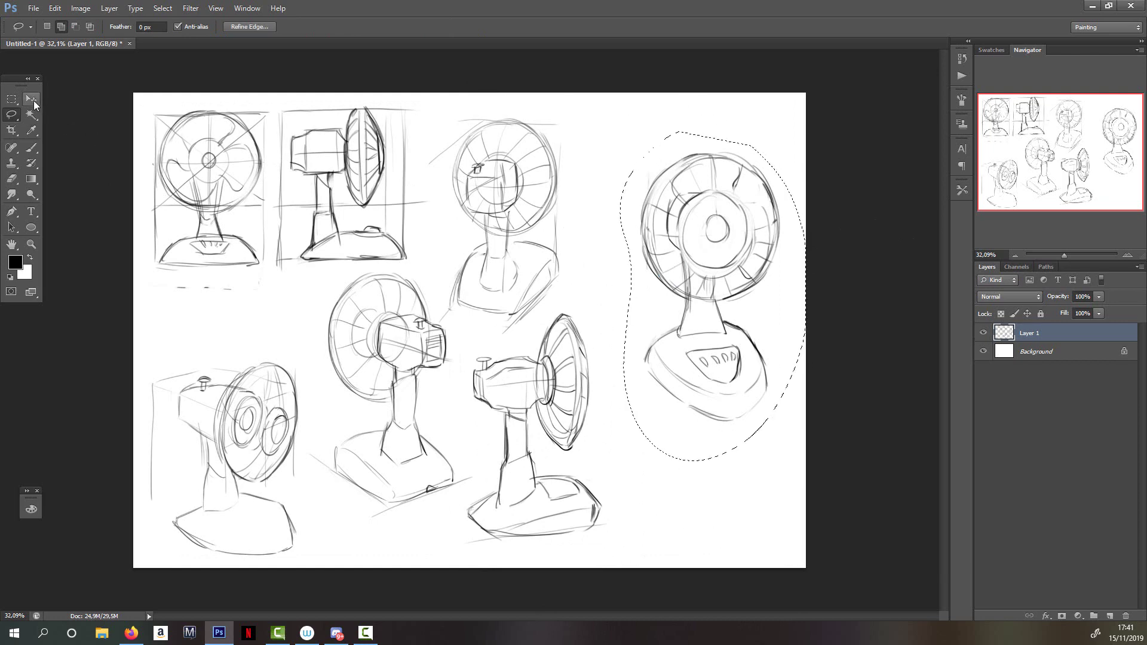
{"action": "key", "text": "ctrl+t"}
{"action": "mouse_move", "coordinate": [806, 129]}
{"action": "left_mouse_down"}
{"action": "mouse_move", "coordinate": [768, 199]}
{"action": "mouse_move", "coordinate": [726, 145]}
{"action": "left_mouse_up"}
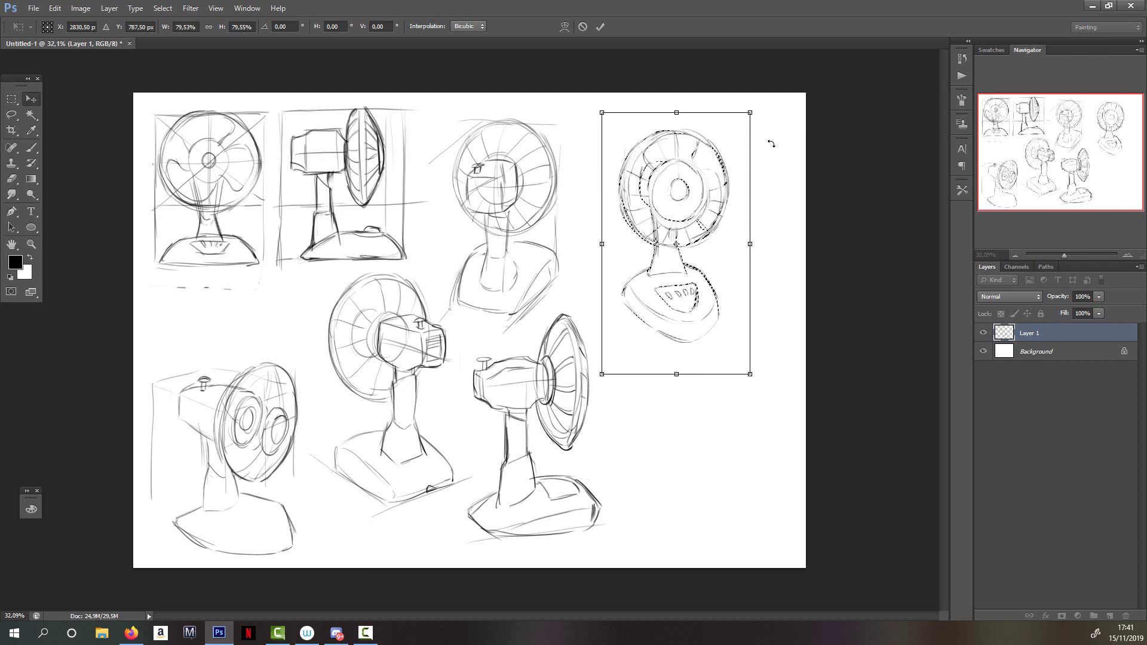
{"action": "key", "text": "Return"}
{"action": "key", "text": "v"}
{"action": "key", "text": "ctrl+d"}
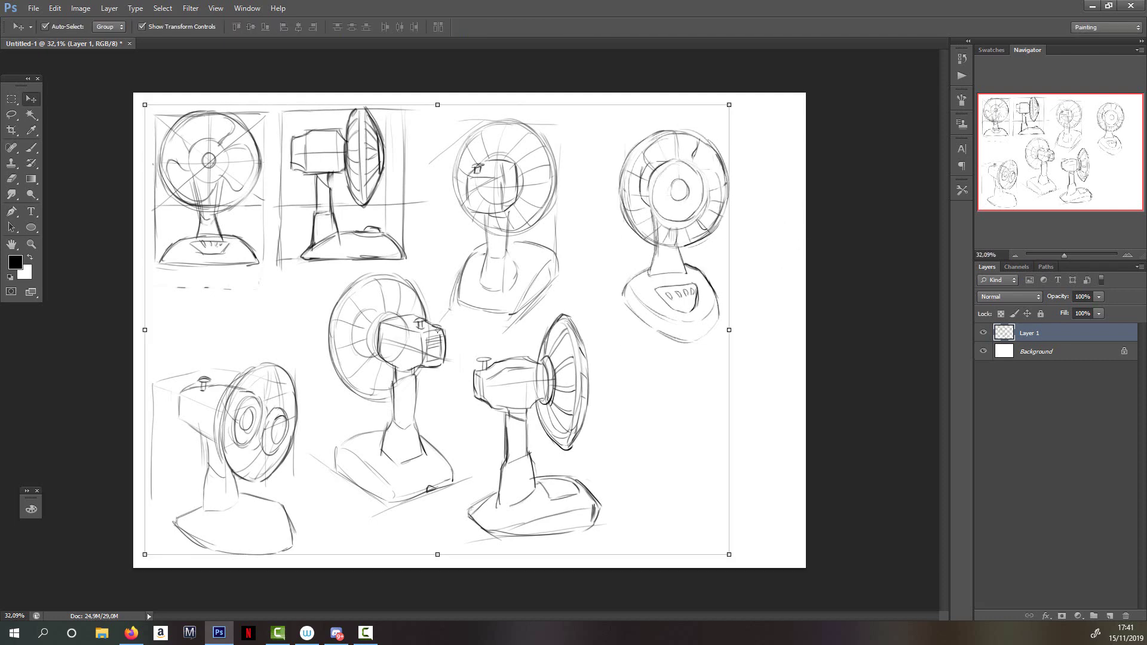
{"action": "key", "text": "alt+Tab"}
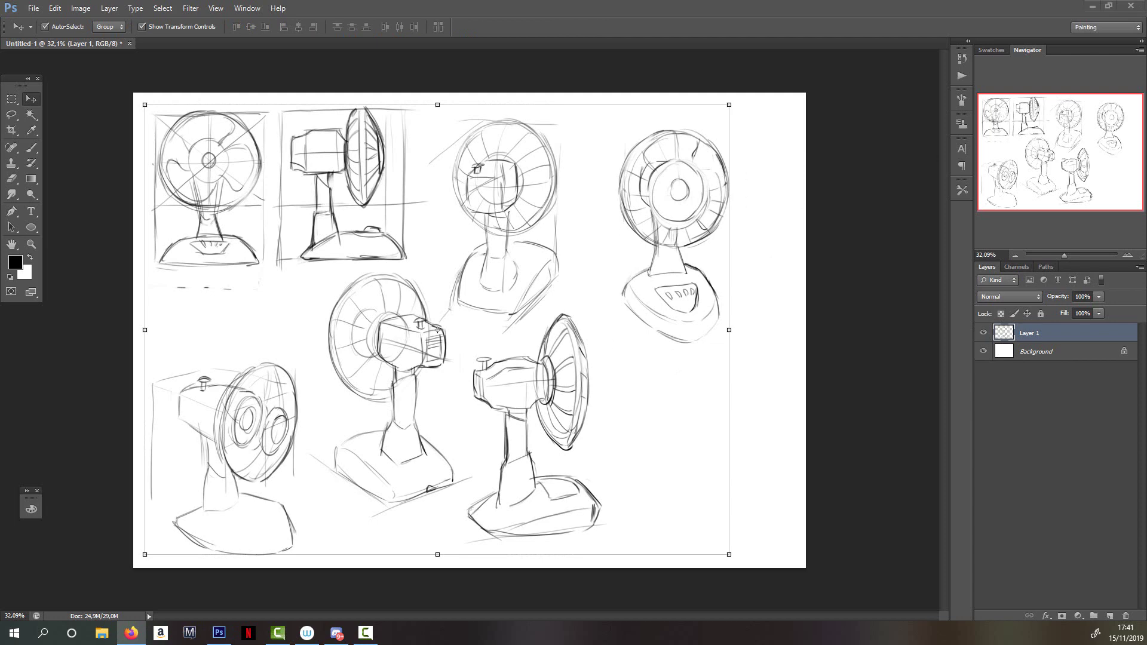
{"action": "left_click", "coordinate": [767, 357]}
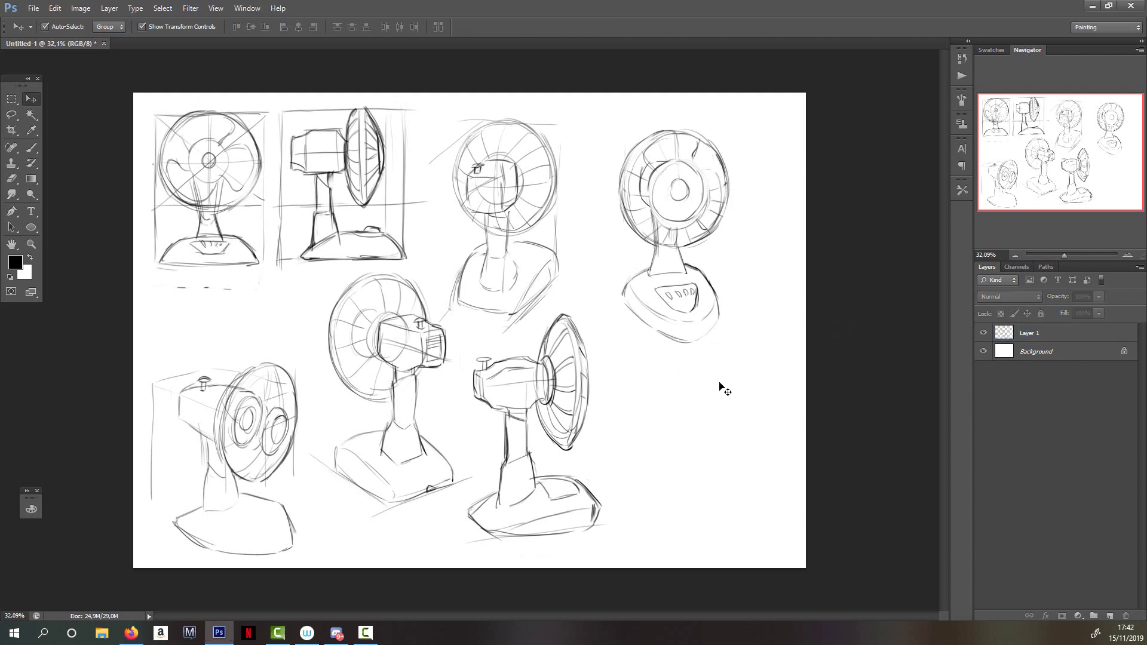
On Layer 1, sketch box-shaped construction lines for a new fan in the lower-right corner
{"action": "key", "text": "b"}
{"action": "left_click", "coordinate": [1068, 333]}
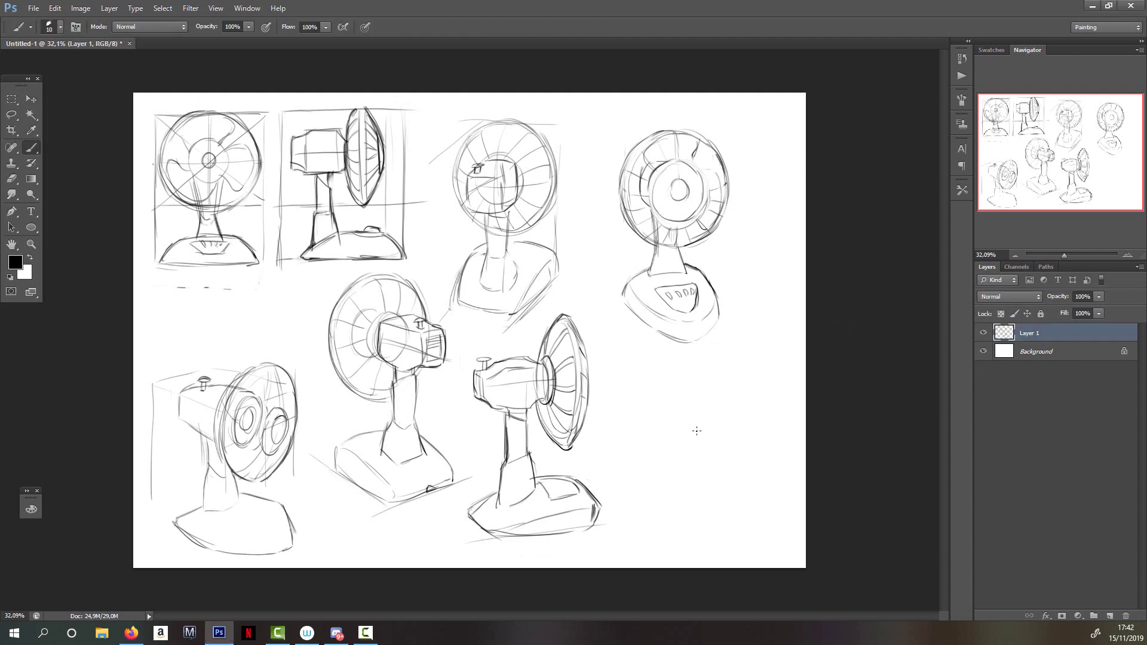
{"action": "left_click_drag", "start_coordinate": [664, 430], "coordinate": [666, 460]}
{"action": "key", "text": "ctrl+z"}
{"action": "left_click_drag", "start_coordinate": [667, 395], "coordinate": [671, 468]}
{"action": "mouse_move", "coordinate": [667, 394]}
{"action": "left_mouse_down"}
{"action": "mouse_move", "coordinate": [746, 461]}
{"action": "mouse_move", "coordinate": [743, 526]}
{"action": "left_mouse_up"}
{"action": "left_click_drag", "start_coordinate": [693, 422], "coordinate": [700, 508]}
{"action": "mouse_move", "coordinate": [751, 446]}
{"action": "left_mouse_down"}
{"action": "mouse_move", "coordinate": [704, 476]}
{"action": "mouse_move", "coordinate": [704, 489]}
{"action": "left_mouse_up"}
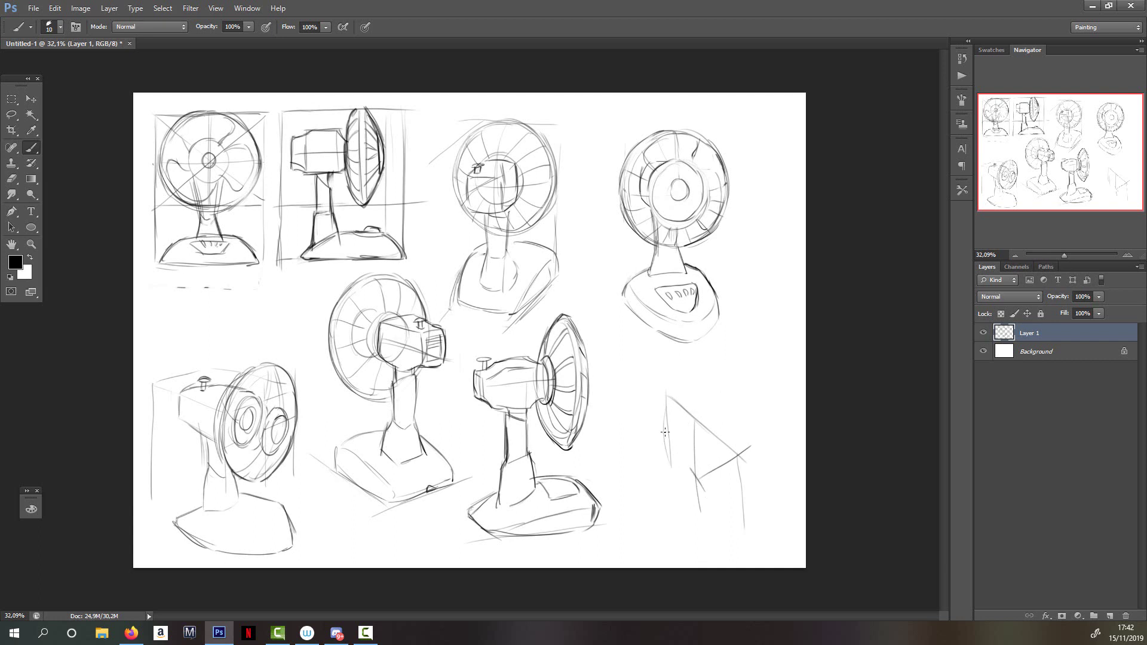
Outline the tilted fan head ellipse with inner rim curves and radial blade lines
{"action": "mouse_move", "coordinate": [665, 412]}
{"action": "left_mouse_down"}
{"action": "mouse_move", "coordinate": [714, 525]}
{"action": "mouse_move", "coordinate": [699, 423]}
{"action": "mouse_move", "coordinate": [723, 461]}
{"action": "mouse_move", "coordinate": [708, 538]}
{"action": "left_mouse_up"}
{"action": "key", "text": "ctrl+alt+z"}
{"action": "key", "text": "ctrl+alt+z"}
{"action": "left_click_drag", "start_coordinate": [693, 414], "coordinate": [737, 530]}
{"action": "mouse_move", "coordinate": [669, 408]}
{"action": "left_mouse_down"}
{"action": "mouse_move", "coordinate": [718, 529]}
{"action": "mouse_move", "coordinate": [738, 518]}
{"action": "left_mouse_up"}
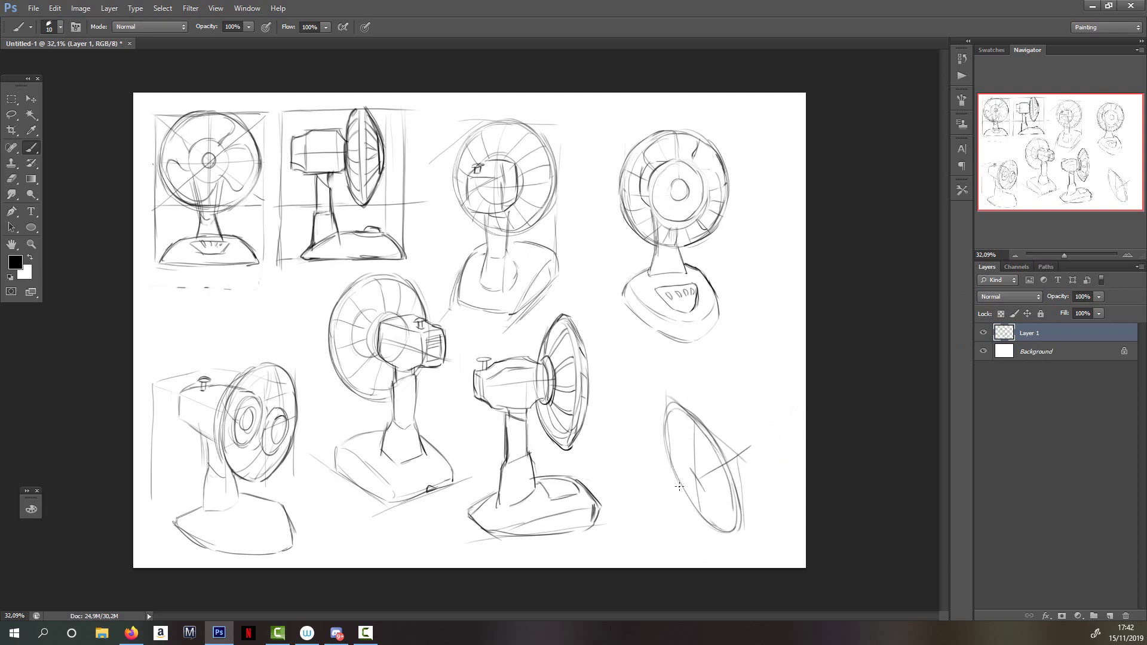
{"action": "mouse_move", "coordinate": [672, 458]}
{"action": "left_mouse_down"}
{"action": "mouse_move", "coordinate": [704, 512]}
{"action": "mouse_move", "coordinate": [677, 471]}
{"action": "left_mouse_up"}
{"action": "mouse_move", "coordinate": [674, 456]}
{"action": "left_mouse_down"}
{"action": "mouse_move", "coordinate": [681, 412]}
{"action": "mouse_move", "coordinate": [663, 453]}
{"action": "mouse_move", "coordinate": [718, 460]}
{"action": "left_mouse_up"}
{"action": "left_click_drag", "start_coordinate": [702, 507], "coordinate": [734, 527]}
Darken the fan head's left, bottom and right rims, erasing stray inner hub lines
{"action": "mouse_move", "coordinate": [693, 411]}
{"action": "left_mouse_down"}
{"action": "mouse_move", "coordinate": [737, 470]}
{"action": "mouse_move", "coordinate": [746, 518]}
{"action": "left_mouse_up"}
{"action": "key", "text": "ctrl+alt+z"}
{"action": "key", "text": "ctrl+alt+z"}
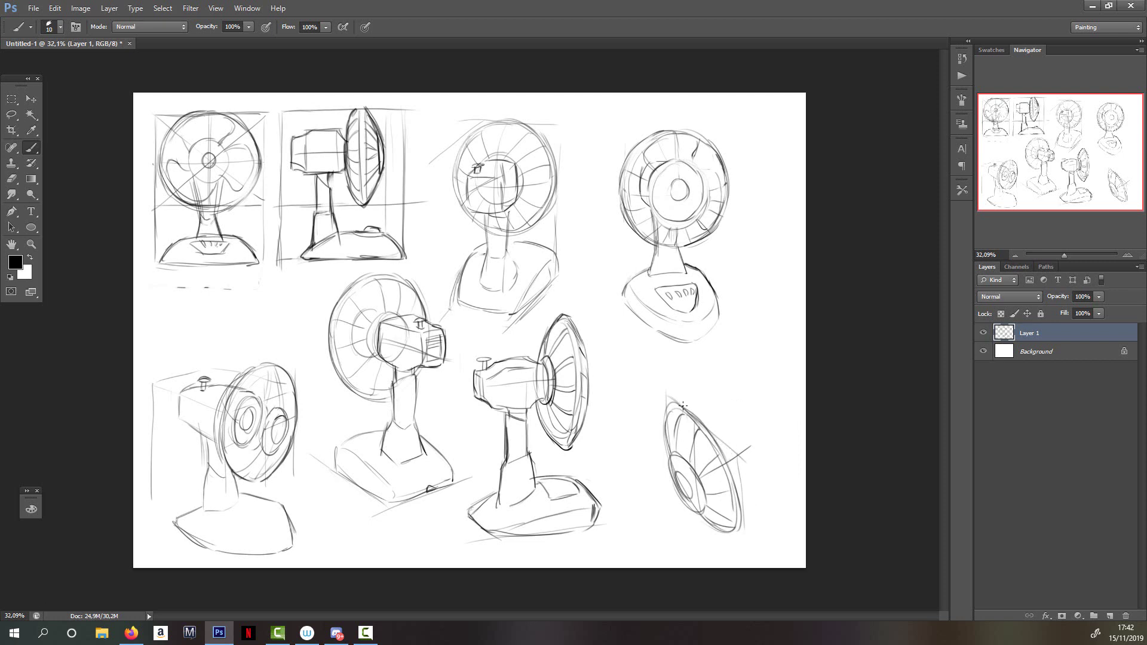
{"action": "mouse_move", "coordinate": [679, 425]}
{"action": "left_mouse_down"}
{"action": "mouse_move", "coordinate": [697, 408]}
{"action": "mouse_move", "coordinate": [664, 471]}
{"action": "left_mouse_up"}
{"action": "left_click_drag", "start_coordinate": [702, 512], "coordinate": [739, 534]}
{"action": "left_click_drag", "start_coordinate": [713, 436], "coordinate": [741, 508]}
{"action": "left_click_drag", "start_coordinate": [721, 456], "coordinate": [743, 526]}
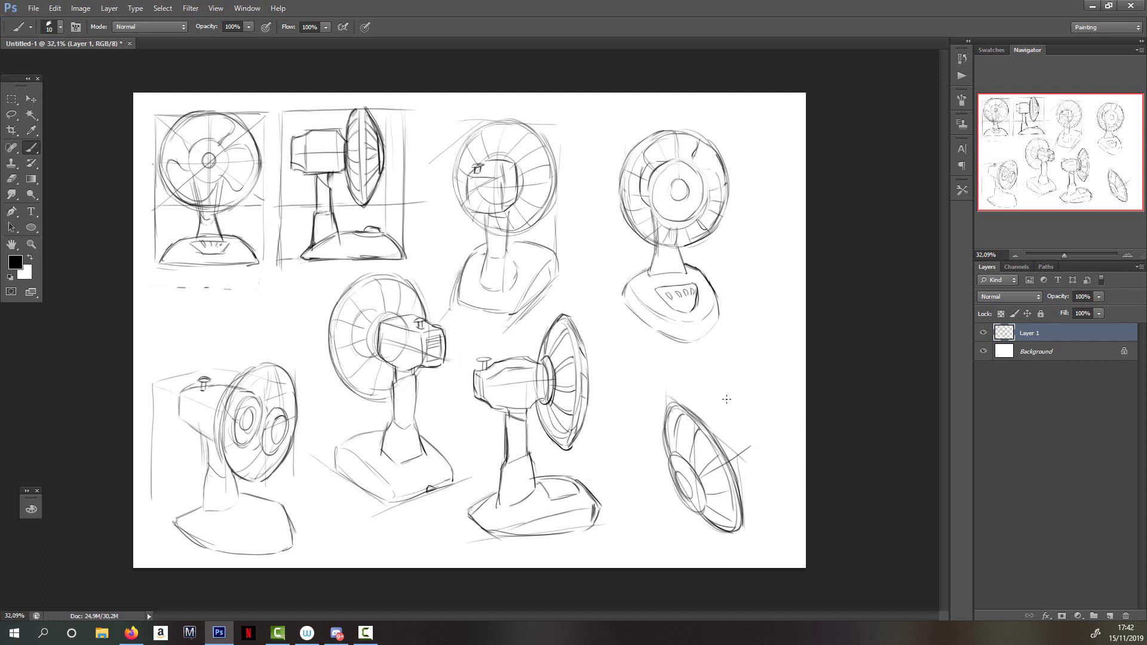
{"action": "key", "text": "e"}
{"action": "left_click_drag", "start_coordinate": [684, 472], "coordinate": [693, 514]}
{"action": "key", "text": "b"}
Redraw the left rim, extend a blade line, and add the inner hub ellipse and upper-right rim strokes
{"action": "mouse_move", "coordinate": [696, 431]}
{"action": "left_mouse_down"}
{"action": "mouse_move", "coordinate": [684, 484]}
{"action": "mouse_move", "coordinate": [683, 464]}
{"action": "mouse_move", "coordinate": [693, 507]}
{"action": "mouse_move", "coordinate": [672, 451]}
{"action": "mouse_move", "coordinate": [695, 498]}
{"action": "left_mouse_up"}
{"action": "key", "text": "e"}
{"action": "key", "text": "b"}
{"action": "mouse_move", "coordinate": [710, 459]}
{"action": "left_mouse_down"}
{"action": "mouse_move", "coordinate": [684, 475]}
{"action": "mouse_move", "coordinate": [697, 507]}
{"action": "left_mouse_up"}
{"action": "left_click_drag", "start_coordinate": [670, 451], "coordinate": [700, 510]}
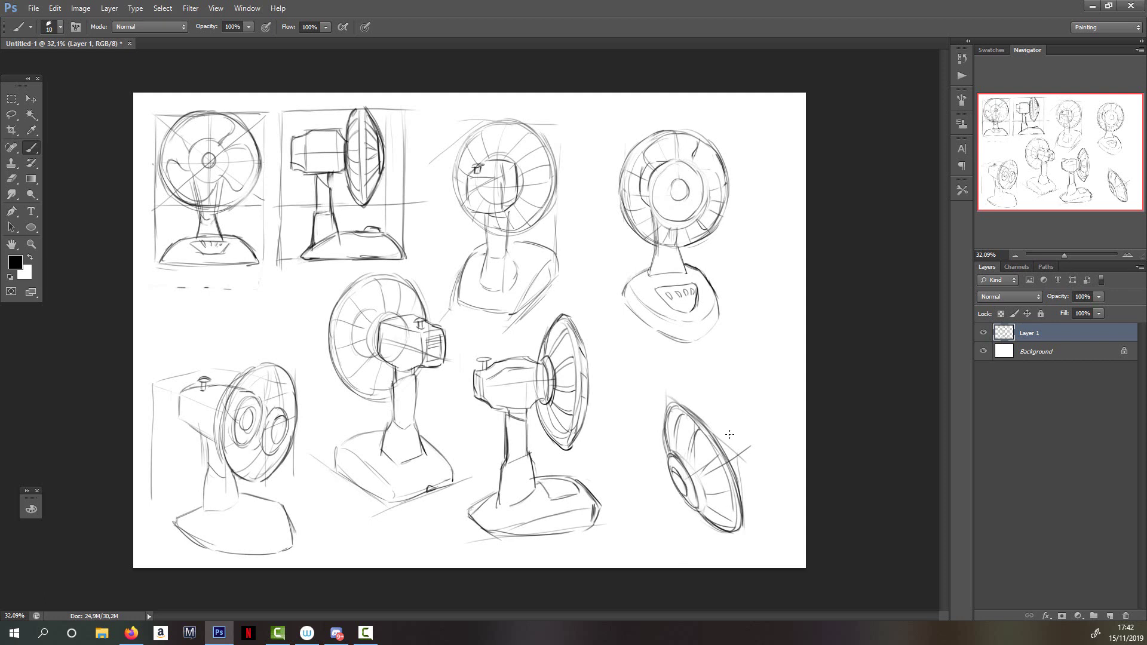
{"action": "left_click_drag", "start_coordinate": [697, 417], "coordinate": [737, 481]}
{"action": "mouse_move", "coordinate": [738, 417]}
{"action": "left_mouse_down"}
{"action": "mouse_move", "coordinate": [715, 430]}
{"action": "mouse_move", "coordinate": [751, 412]}
{"action": "mouse_move", "coordinate": [752, 459]}
{"action": "mouse_move", "coordinate": [768, 470]}
{"action": "mouse_move", "coordinate": [784, 453]}
{"action": "left_mouse_up"}
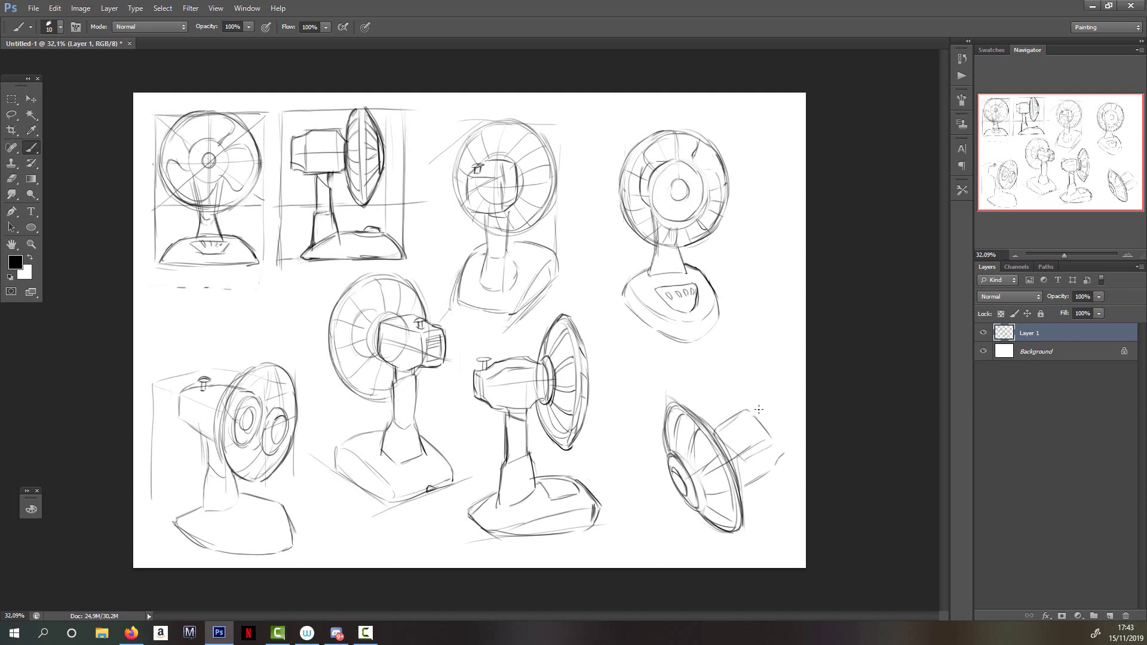
Start the motor housing behind the fan head and darken its right rim
{"action": "mouse_move", "coordinate": [749, 411]}
{"action": "left_mouse_down"}
{"action": "mouse_move", "coordinate": [770, 405]}
{"action": "mouse_move", "coordinate": [792, 436]}
{"action": "mouse_move", "coordinate": [778, 426]}
{"action": "left_mouse_up"}
{"action": "left_click_drag", "start_coordinate": [718, 436], "coordinate": [744, 527]}
{"action": "mouse_move", "coordinate": [687, 408]}
{"action": "left_mouse_down"}
{"action": "mouse_move", "coordinate": [741, 461]}
{"action": "mouse_move", "coordinate": [748, 511]}
{"action": "left_mouse_up"}
{"action": "left_click_drag", "start_coordinate": [680, 385], "coordinate": [739, 484]}
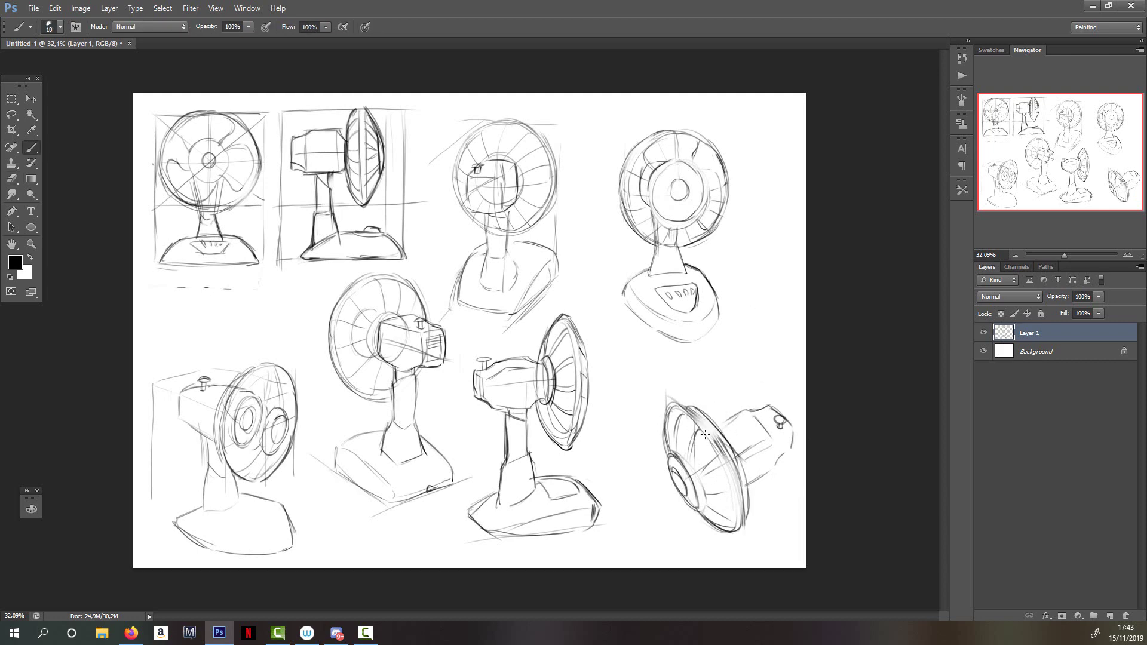
Lighten the inner rings, then darken the left rim and lower inner curves
{"action": "key", "text": "e"}
{"action": "mouse_move", "coordinate": [657, 424]}
{"action": "left_mouse_down"}
{"action": "mouse_move", "coordinate": [692, 532]}
{"action": "mouse_move", "coordinate": [705, 526]}
{"action": "mouse_move", "coordinate": [664, 468]}
{"action": "mouse_move", "coordinate": [716, 533]}
{"action": "mouse_move", "coordinate": [663, 444]}
{"action": "mouse_move", "coordinate": [667, 470]}
{"action": "left_mouse_up"}
{"action": "key", "text": "b"}
{"action": "left_click_drag", "start_coordinate": [684, 437], "coordinate": [698, 521]}
{"action": "mouse_move", "coordinate": [668, 458]}
{"action": "left_mouse_down"}
{"action": "mouse_move", "coordinate": [705, 508]}
{"action": "mouse_move", "coordinate": [693, 451]}
{"action": "mouse_move", "coordinate": [708, 498]}
{"action": "mouse_move", "coordinate": [682, 491]}
{"action": "mouse_move", "coordinate": [675, 461]}
{"action": "mouse_move", "coordinate": [756, 505]}
{"action": "mouse_move", "coordinate": [746, 544]}
{"action": "mouse_move", "coordinate": [765, 535]}
{"action": "left_mouse_up"}
Scale the lassoed lower-right fan to about 91%, rotate it about 1.6°, and begin its neck
{"action": "key", "text": "l"}
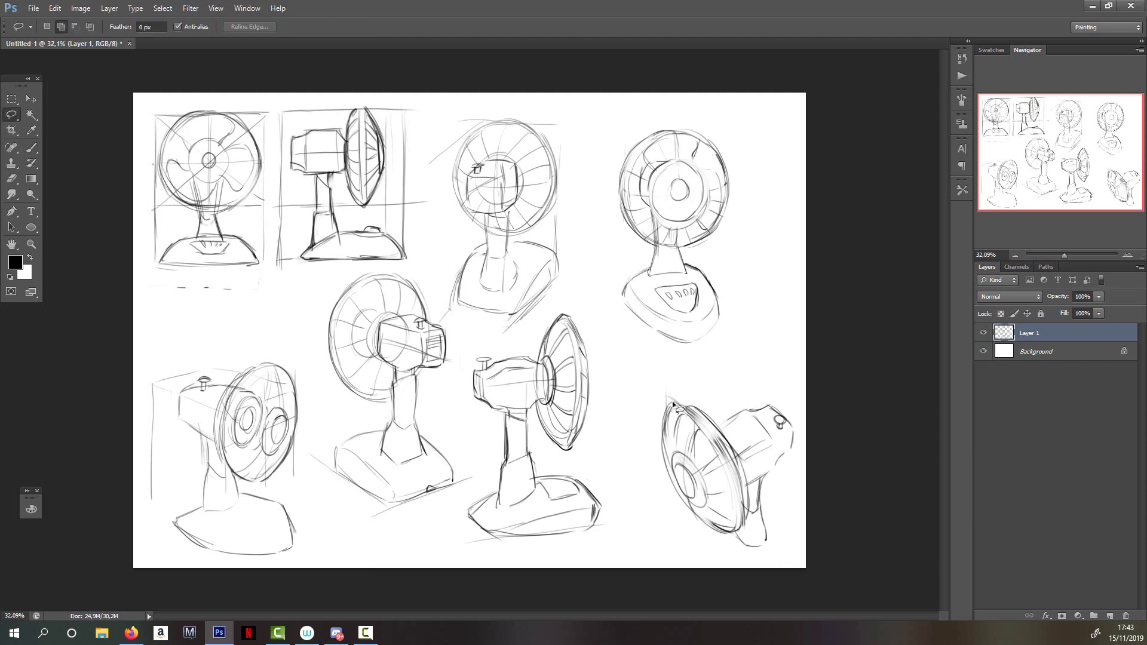
{"action": "mouse_move", "coordinate": [672, 405]}
{"action": "left_mouse_down"}
{"action": "mouse_move", "coordinate": [678, 556]}
{"action": "mouse_move", "coordinate": [800, 361]}
{"action": "mouse_move", "coordinate": [779, 391]}
{"action": "mouse_move", "coordinate": [764, 363]}
{"action": "left_mouse_up"}
{"action": "left_click", "coordinate": [31, 99]}
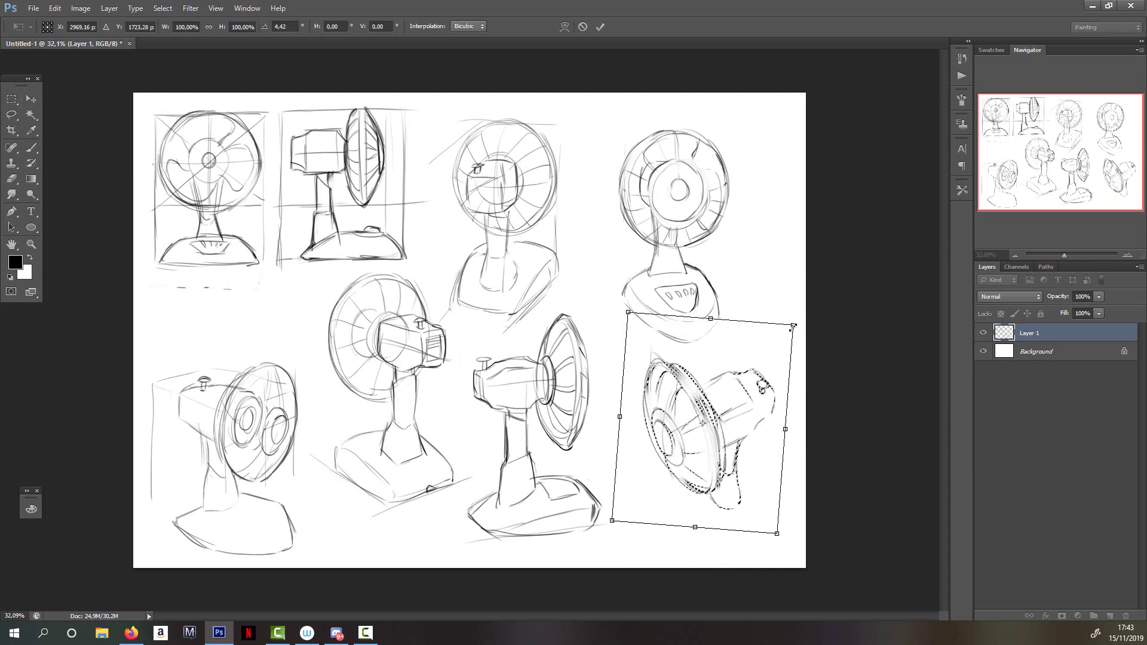
{"action": "mouse_move", "coordinate": [792, 326]}
{"action": "left_mouse_down"}
{"action": "mouse_move", "coordinate": [777, 319]}
{"action": "mouse_move", "coordinate": [806, 314]}
{"action": "left_mouse_up"}
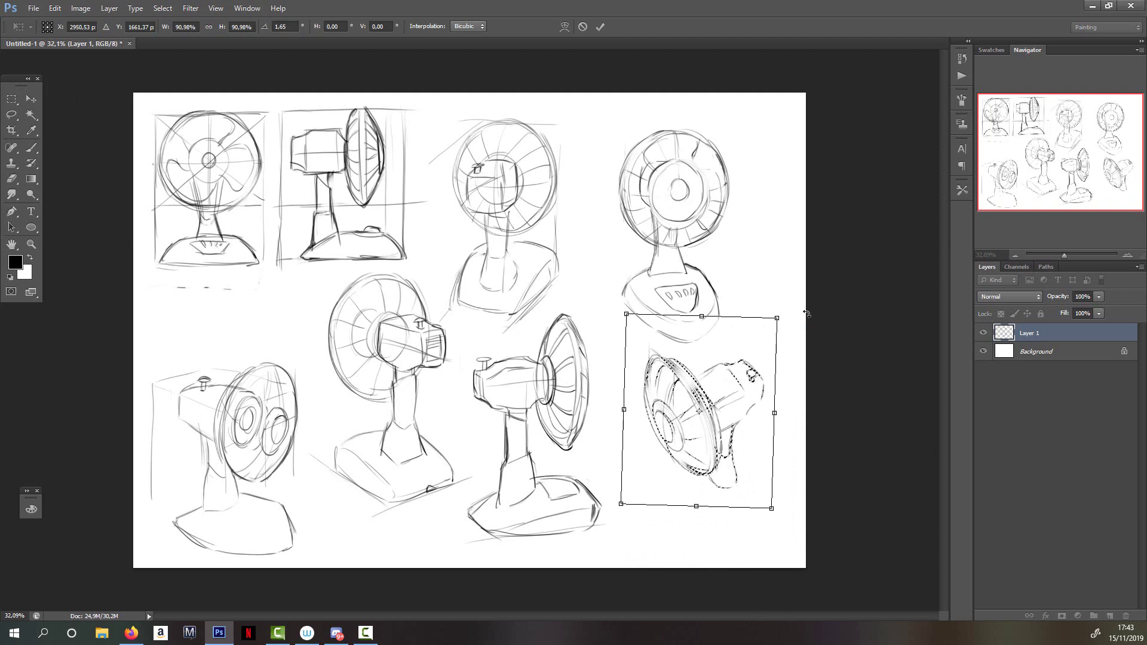
{"action": "key", "text": "Return"}
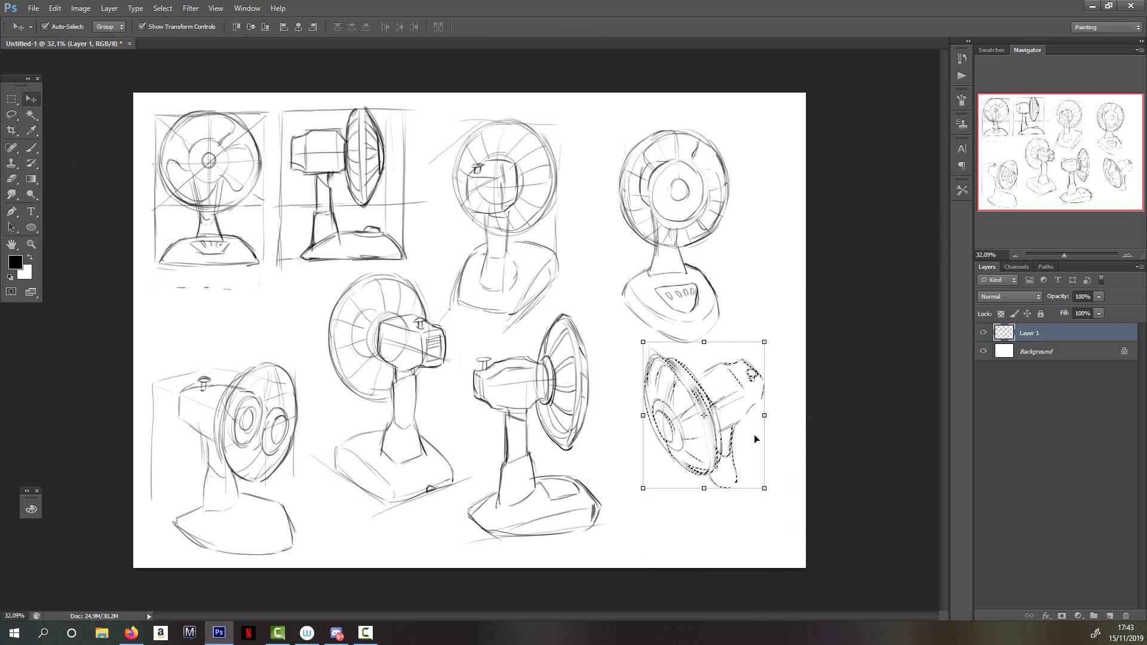
{"action": "key", "text": "ctrl+d"}
{"action": "key", "text": "b"}
{"action": "mouse_move", "coordinate": [734, 459]}
{"action": "left_mouse_down"}
{"action": "mouse_move", "coordinate": [768, 506]}
{"action": "mouse_move", "coordinate": [721, 529]}
{"action": "left_mouse_up"}
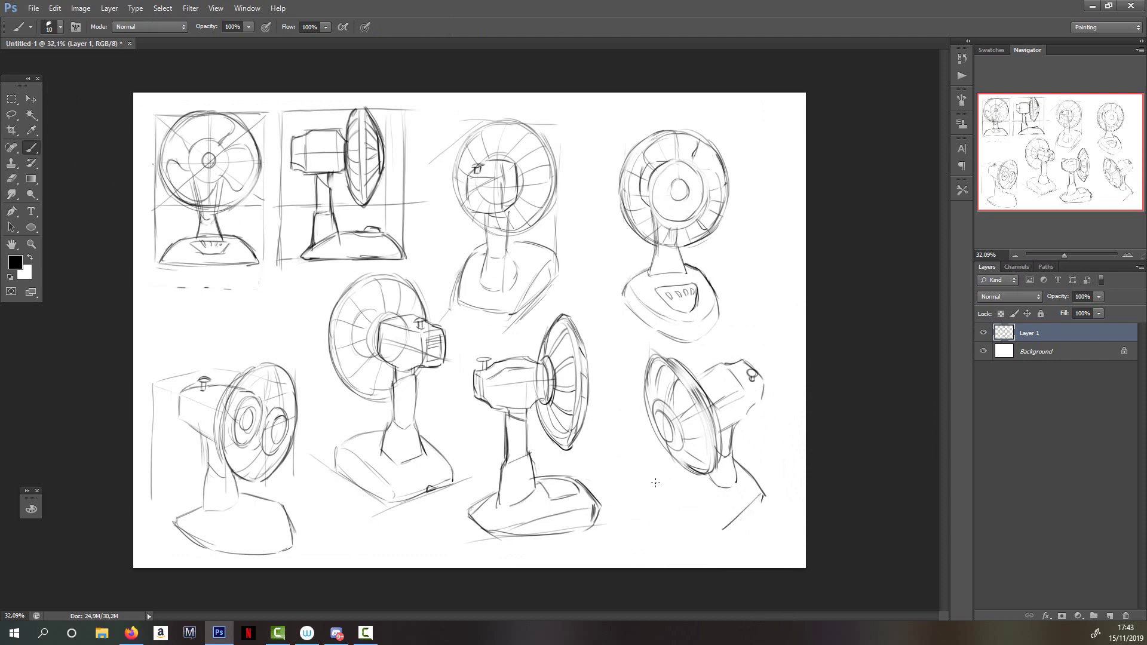
Sketch the fan's neck line and the bottom, right and diagonal edges of its base
{"action": "mouse_move", "coordinate": [655, 481]}
{"action": "left_mouse_down"}
{"action": "mouse_move", "coordinate": [706, 452]}
{"action": "mouse_move", "coordinate": [653, 534]}
{"action": "mouse_move", "coordinate": [728, 531]}
{"action": "mouse_move", "coordinate": [752, 510]}
{"action": "mouse_move", "coordinate": [724, 533]}
{"action": "mouse_move", "coordinate": [655, 537]}
{"action": "mouse_move", "coordinate": [677, 549]}
{"action": "mouse_move", "coordinate": [729, 533]}
{"action": "mouse_move", "coordinate": [765, 496]}
{"action": "left_mouse_up"}
{"action": "key", "text": "e"}
{"action": "key", "text": "b"}
{"action": "key", "text": "e"}
{"action": "key", "text": "b"}
{"action": "mouse_move", "coordinate": [670, 538]}
{"action": "left_mouse_down"}
{"action": "mouse_move", "coordinate": [730, 524]}
{"action": "mouse_move", "coordinate": [720, 528]}
{"action": "left_mouse_up"}
{"action": "left_click_drag", "start_coordinate": [764, 487], "coordinate": [753, 508]}
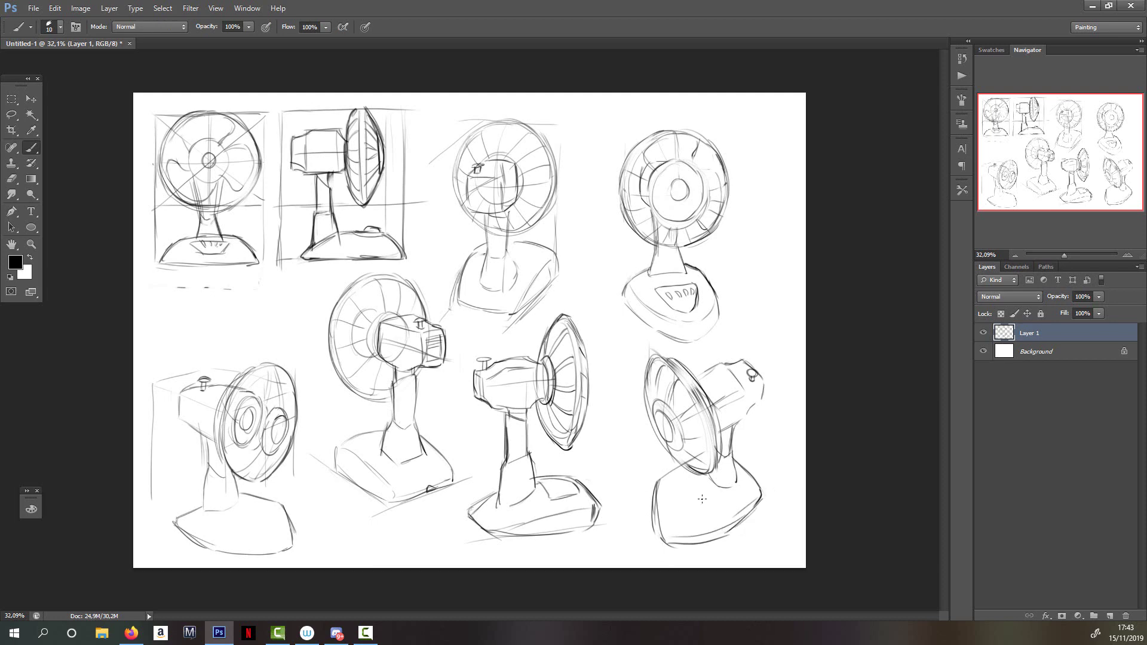
{"action": "mouse_move", "coordinate": [697, 476]}
{"action": "left_mouse_down"}
{"action": "mouse_move", "coordinate": [714, 497]}
{"action": "mouse_move", "coordinate": [691, 479]}
{"action": "mouse_move", "coordinate": [673, 507]}
{"action": "left_mouse_up"}
Darken the base's right edge and add short strokes near the neck
{"action": "key", "text": "e"}
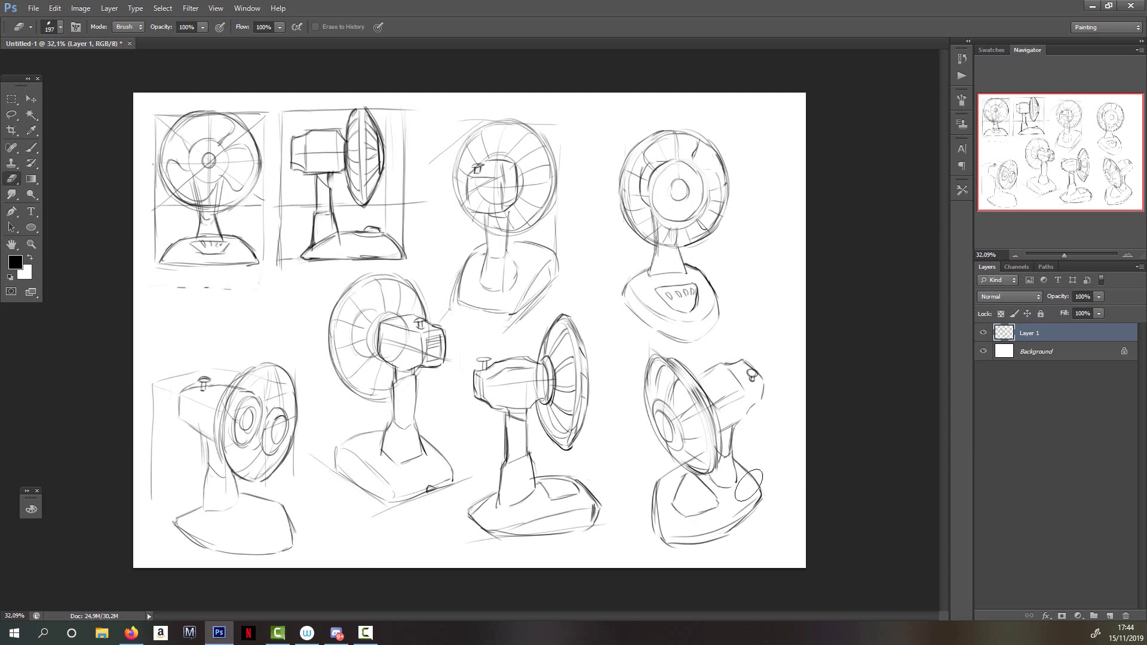
{"action": "key", "text": "b"}
{"action": "mouse_move", "coordinate": [739, 461]}
{"action": "left_mouse_down"}
{"action": "mouse_move", "coordinate": [765, 506]}
{"action": "mouse_move", "coordinate": [745, 522]}
{"action": "left_mouse_up"}
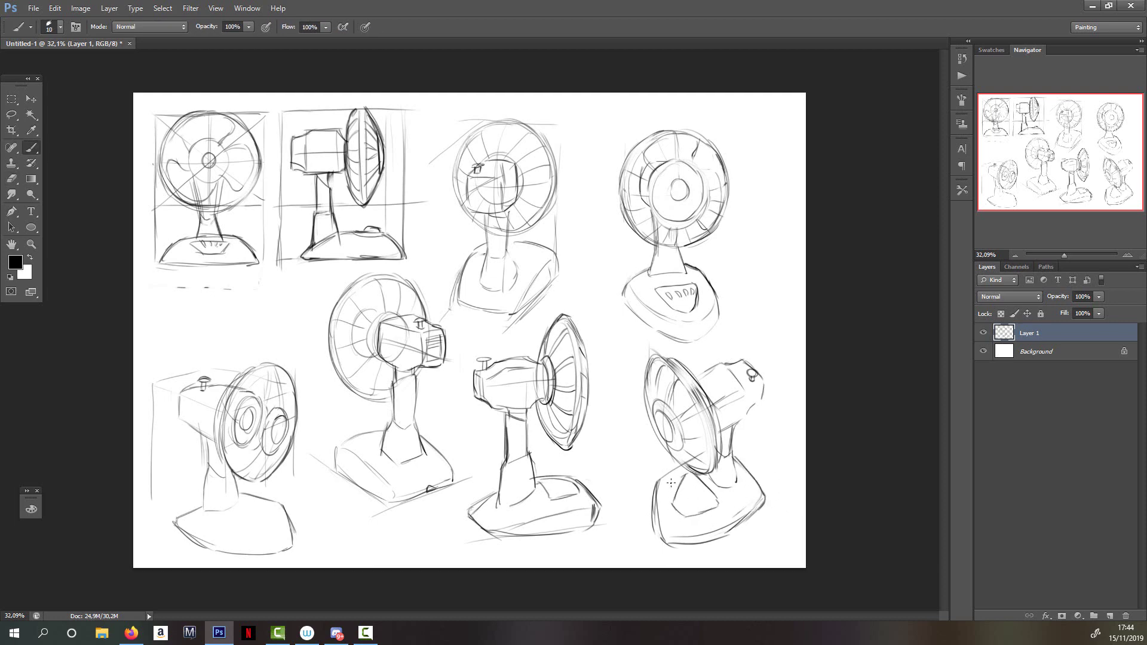
{"action": "key", "text": "e"}
{"action": "key", "text": "b"}
{"action": "left_click_drag", "start_coordinate": [659, 477], "coordinate": [699, 455]}
{"action": "key", "text": "e"}
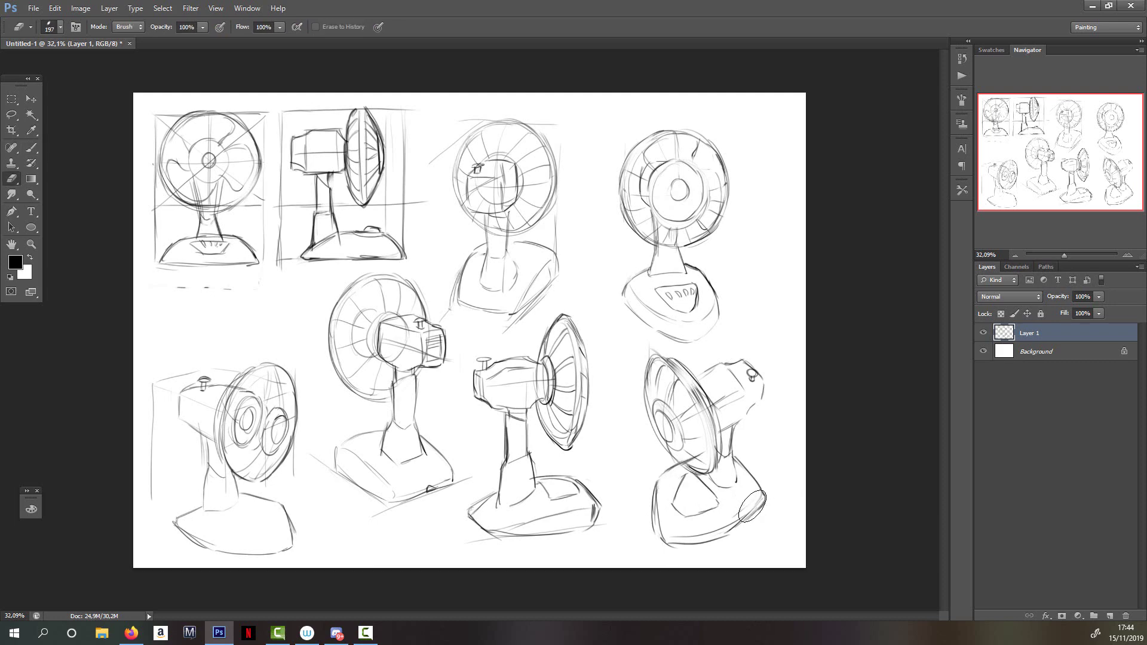
{"action": "key", "text": "b"}
Clean up the base's lower-right edge and darken the motor housing's right side
{"action": "left_click_drag", "start_coordinate": [758, 499], "coordinate": [696, 550]}
{"action": "key", "text": "e"}
{"action": "left_click_drag", "start_coordinate": [696, 496], "coordinate": [691, 515]}
{"action": "key", "text": "b"}
{"action": "left_click_drag", "start_coordinate": [763, 394], "coordinate": [728, 432]}
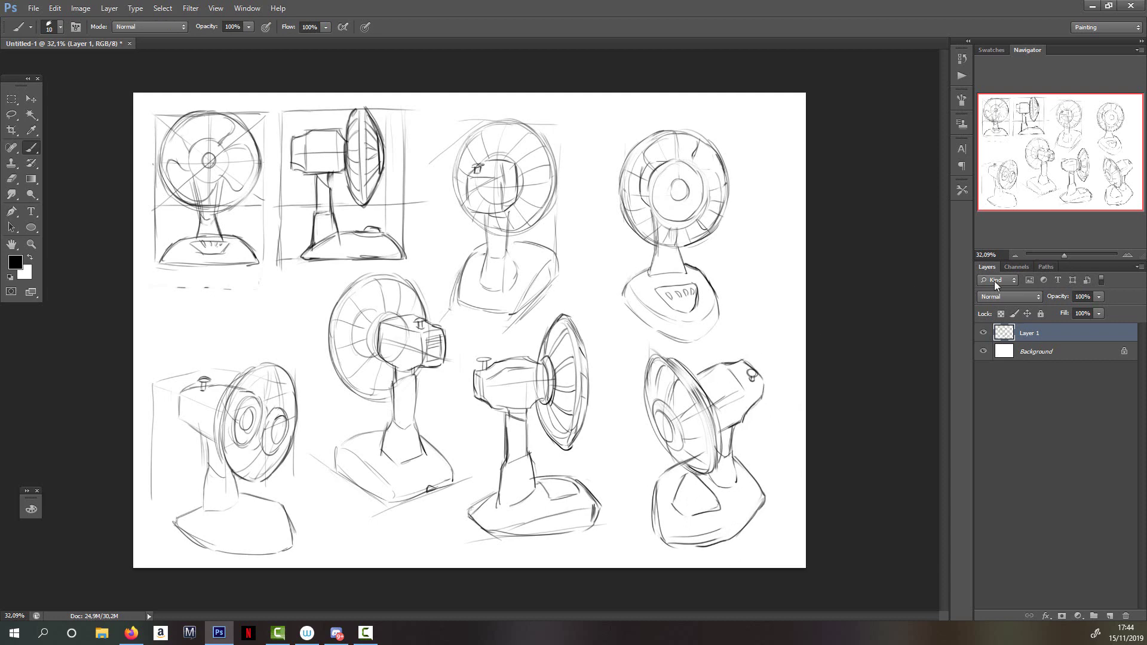